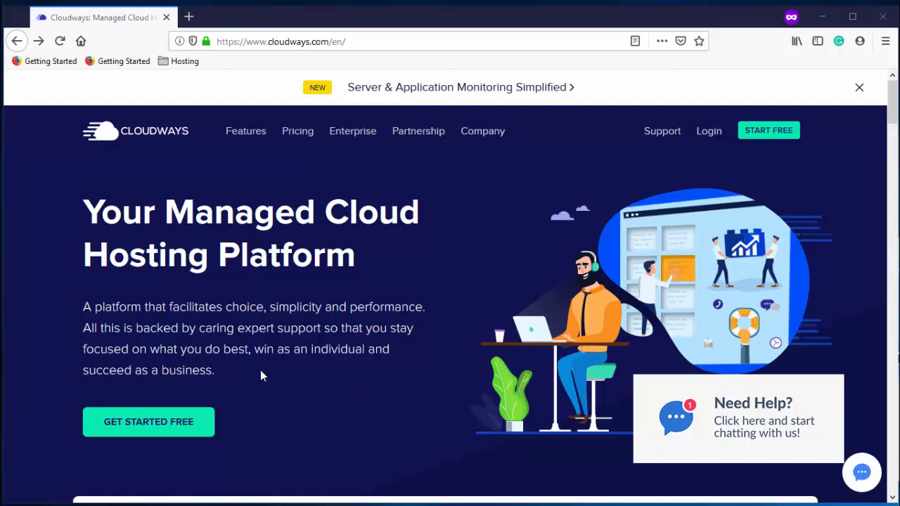
Start the free Cloudways signup as a Blogger with $0 - $50 monthly hosting spend
left_click(153, 426)
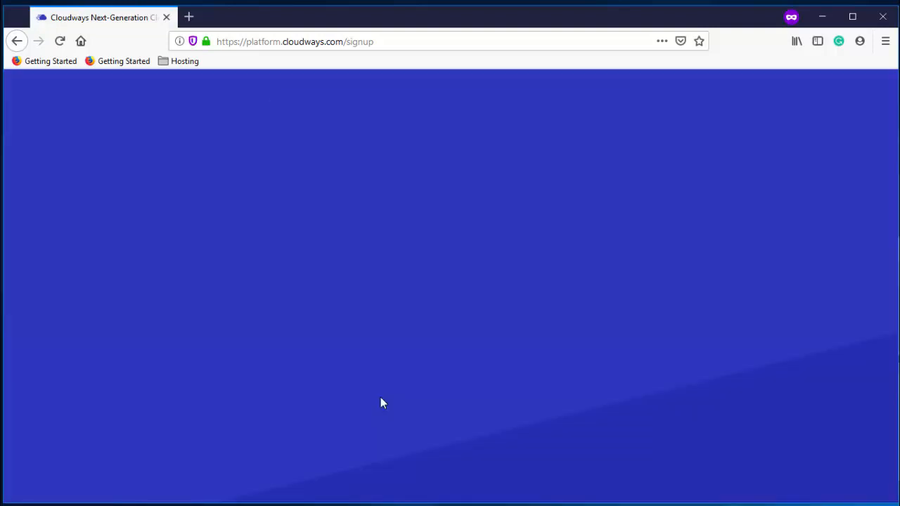
left_click(404, 234)
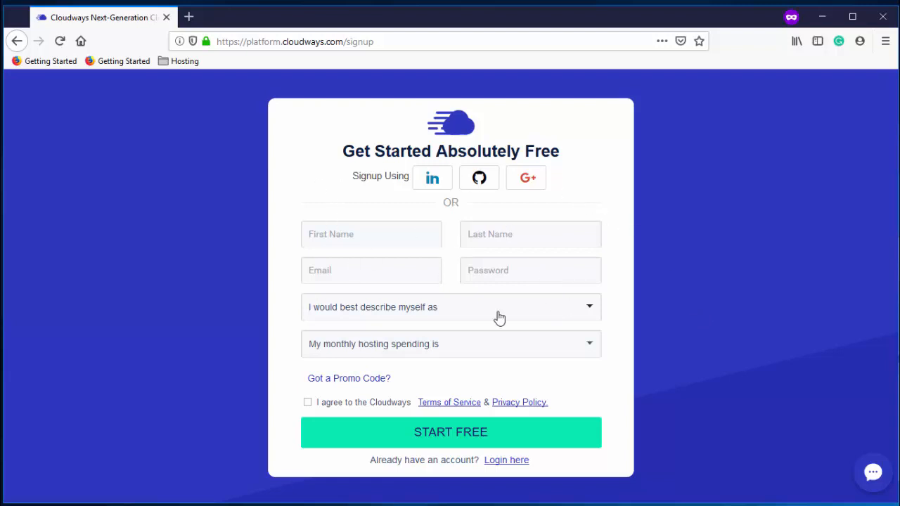
left_click(368, 314)
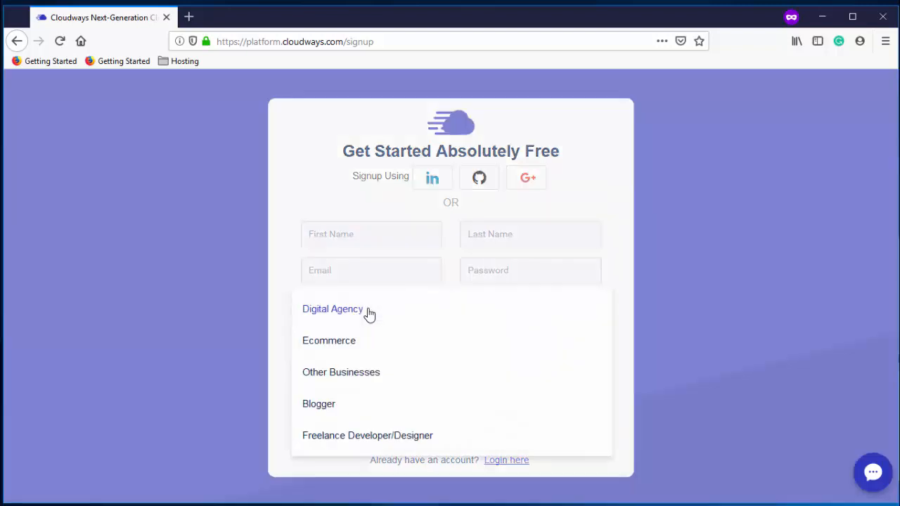
left_click(327, 411)
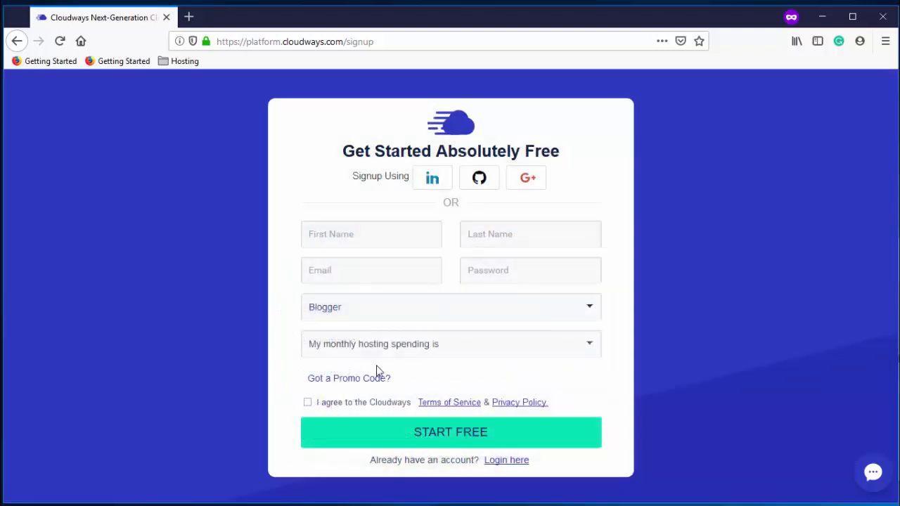
left_click(419, 353)
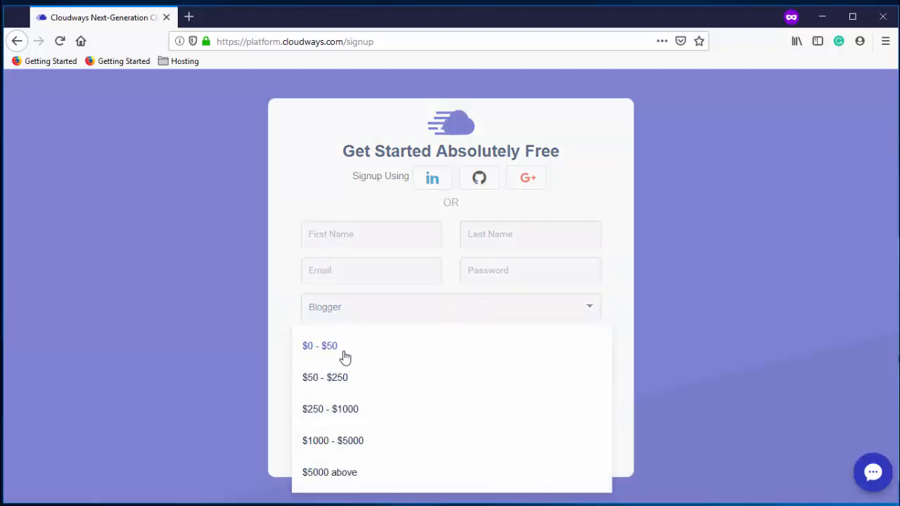
left_click(321, 348)
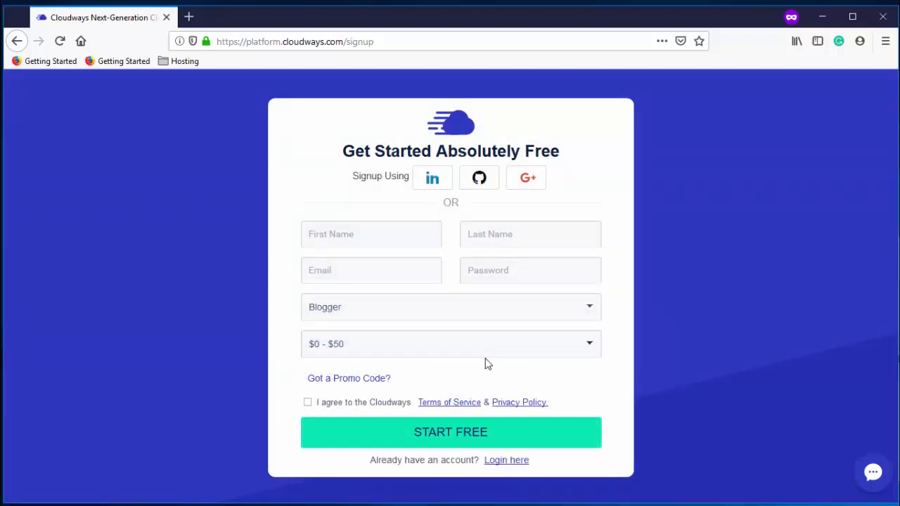
Apply promo code SCALEINSUMMER and accept the terms and privacy policy
left_click(349, 379)
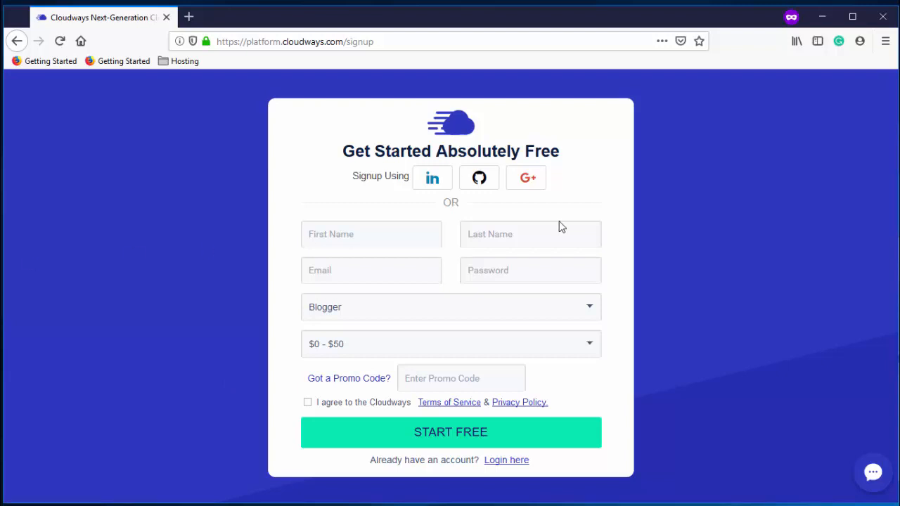
left_click(436, 380)
type("SCALE")
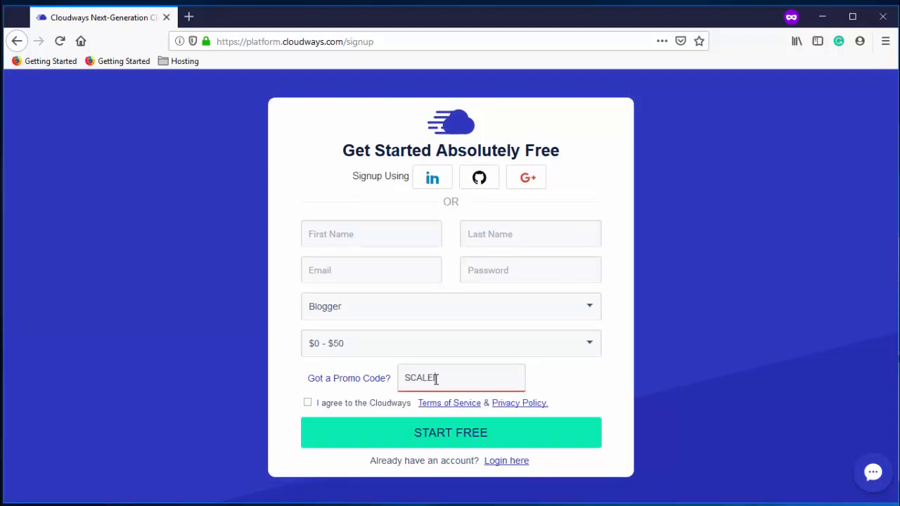
type("INSUMMER")
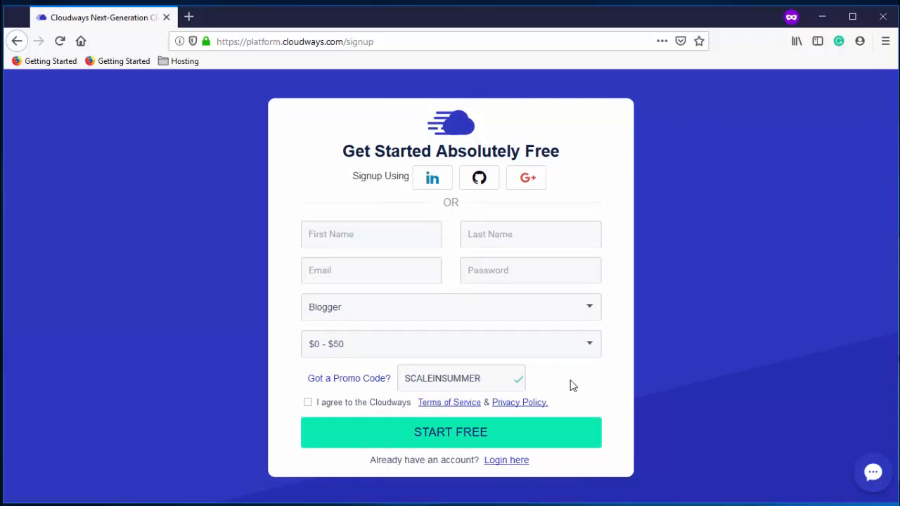
left_click(308, 405)
Set the WordPress server deployment location to Singapore
left_click(383, 240)
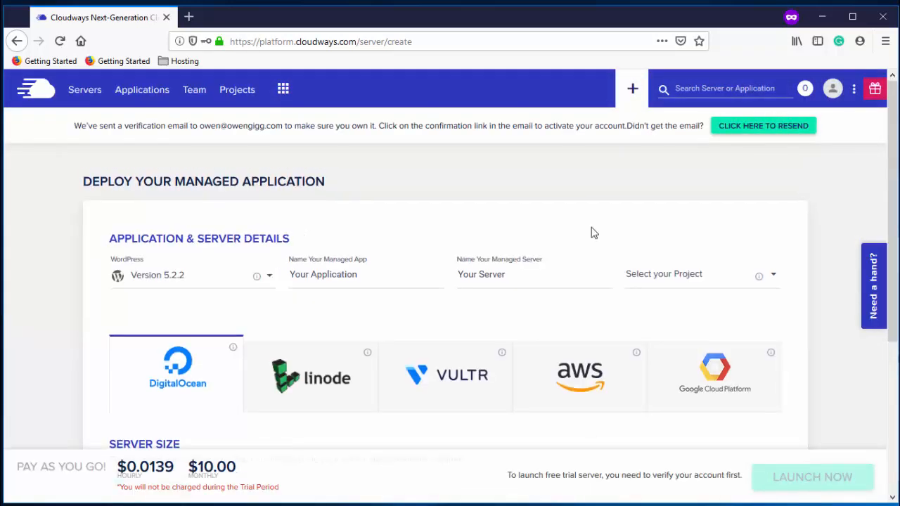
scroll(593, 232, "down", 2)
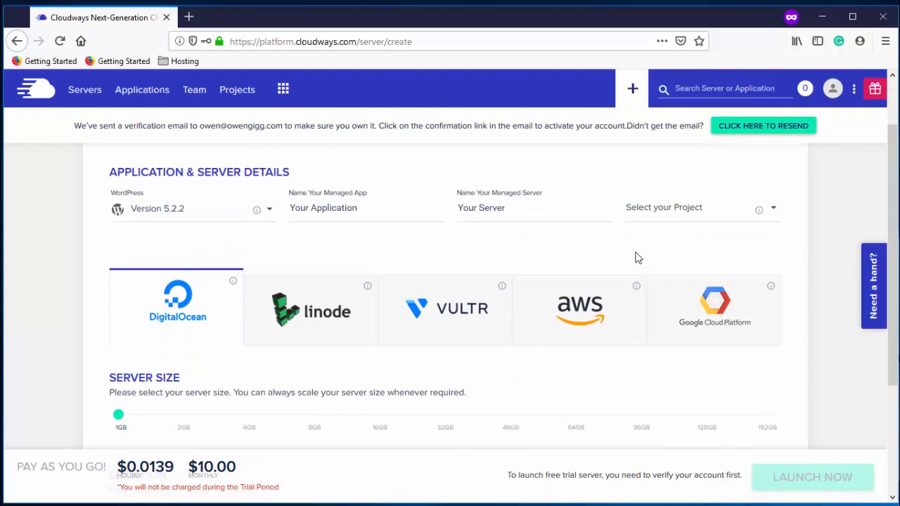
scroll(637, 255, "up", 2)
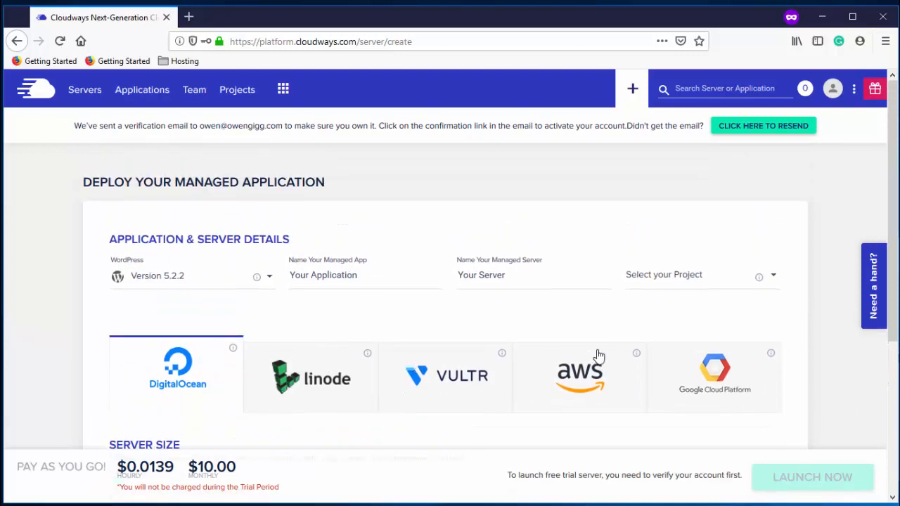
scroll(561, 322, "down", 4)
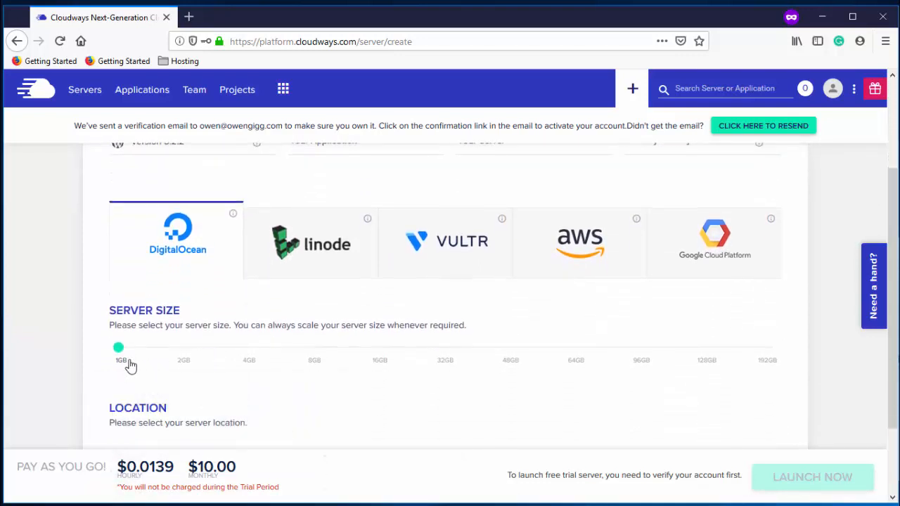
mouse_move(120, 364)
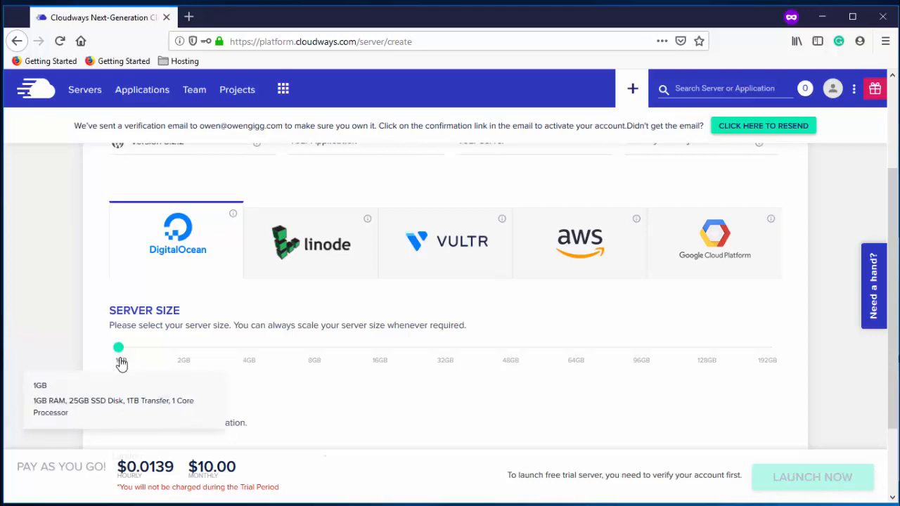
scroll(272, 312, "up", 2)
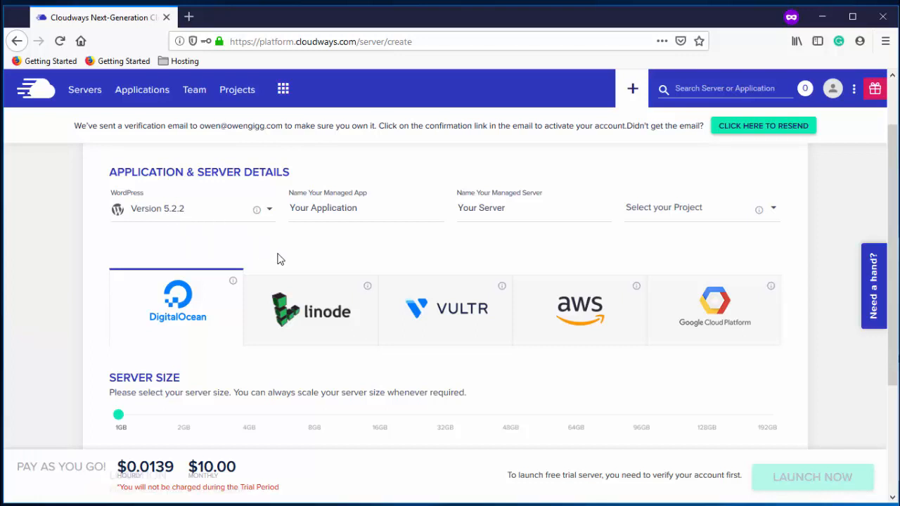
scroll(281, 259, "down", 3)
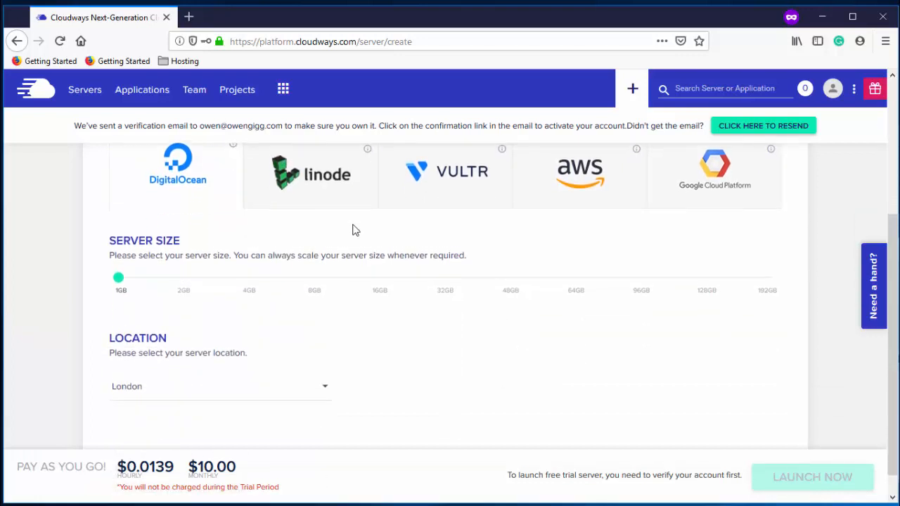
left_click(324, 369)
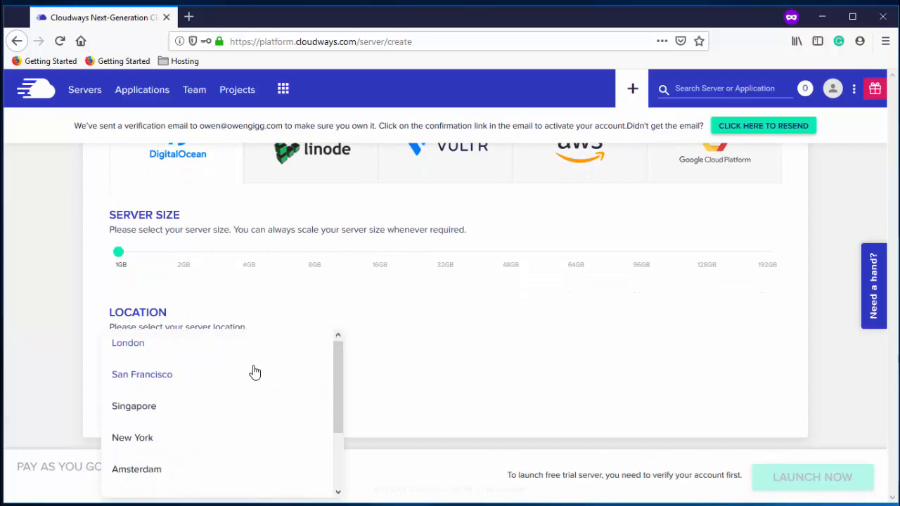
scroll(253, 371, "down", 2)
scroll(254, 372, "up", 3)
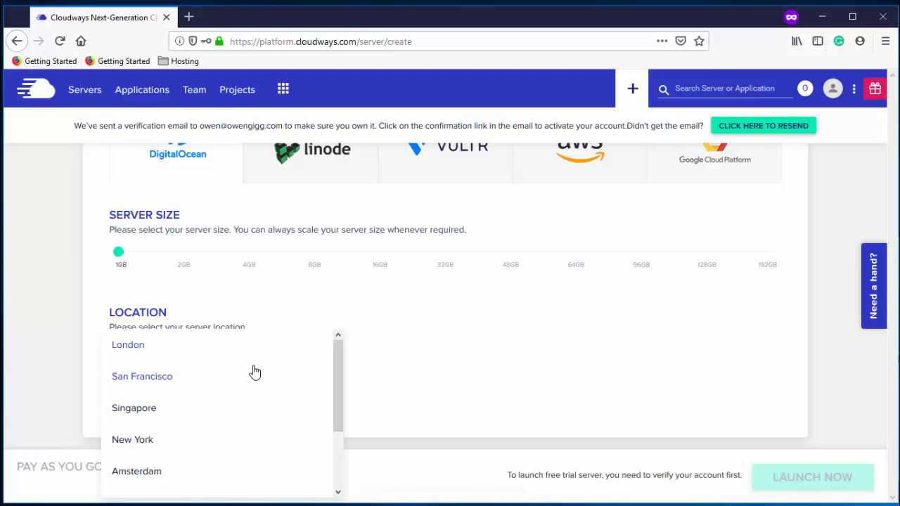
left_click(256, 408)
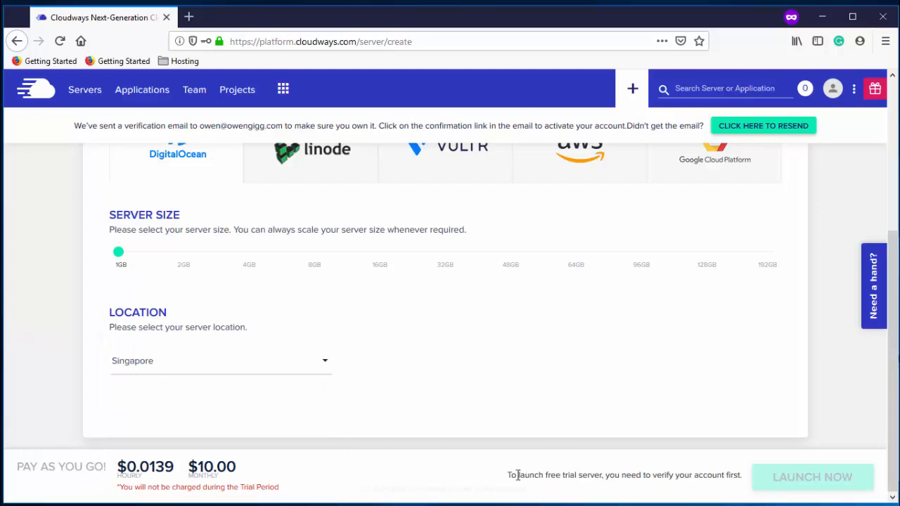
Bring the Gmail window with the Cloudways activation email over the browser
left_click_drag(507, 475, 749, 475)
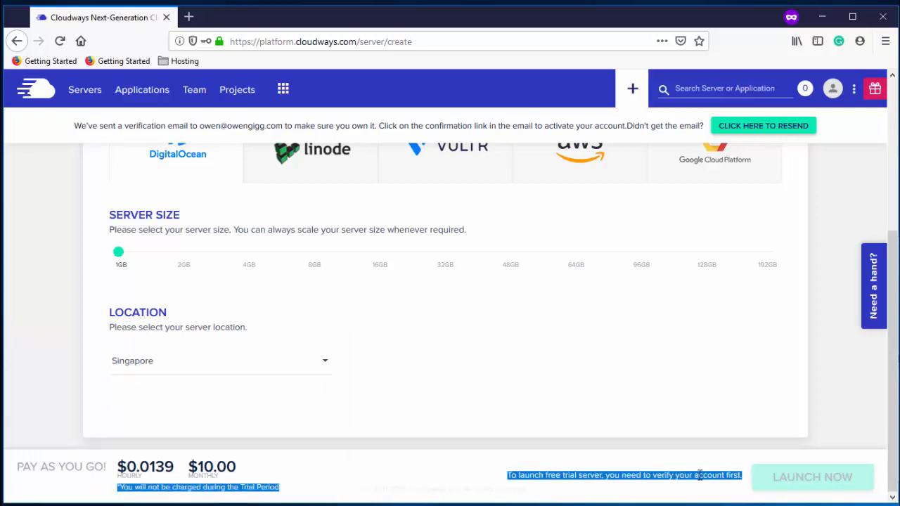
scroll(683, 372, "up", 4)
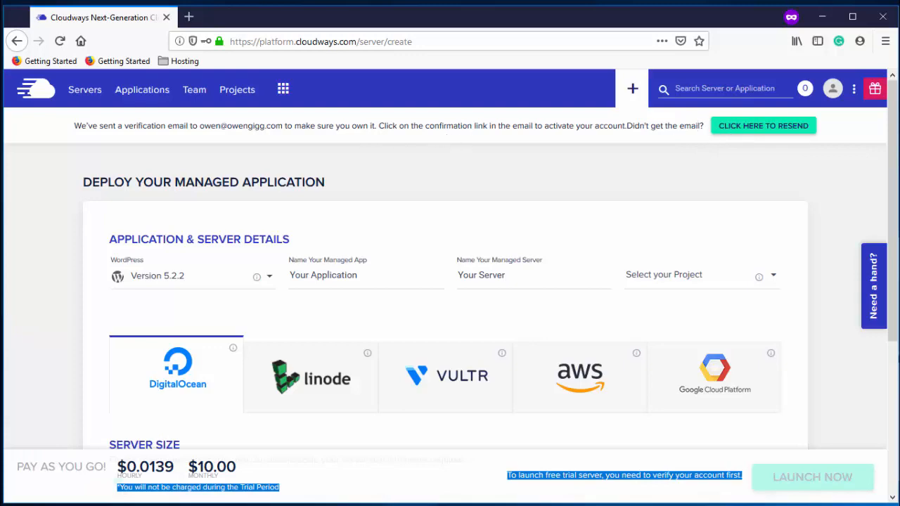
left_click_drag(0, 53, 585, 27)
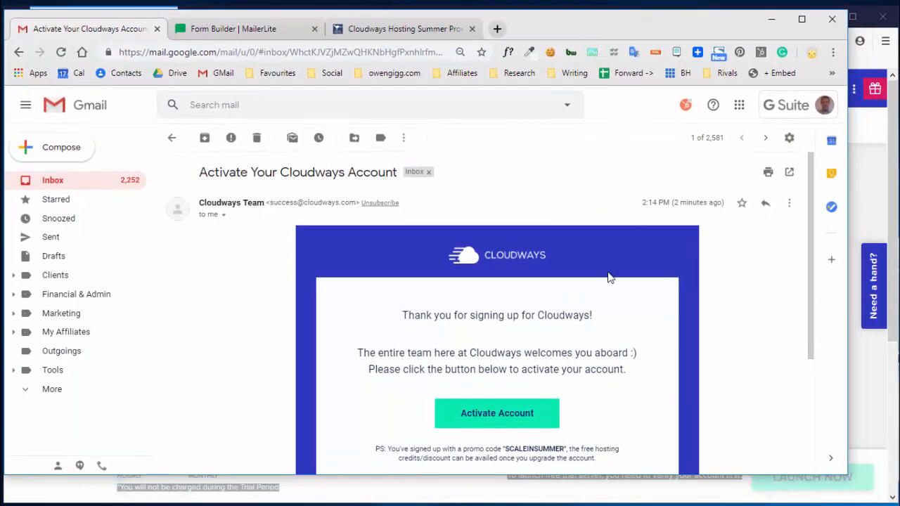
Click Activate Account in the Cloudways email to verify the account
scroll(594, 324, "down", 2)
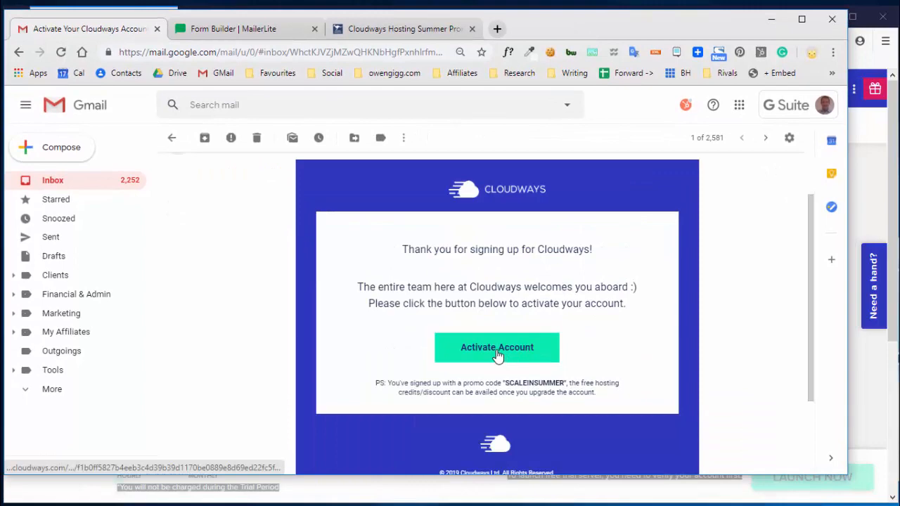
left_click(497, 348)
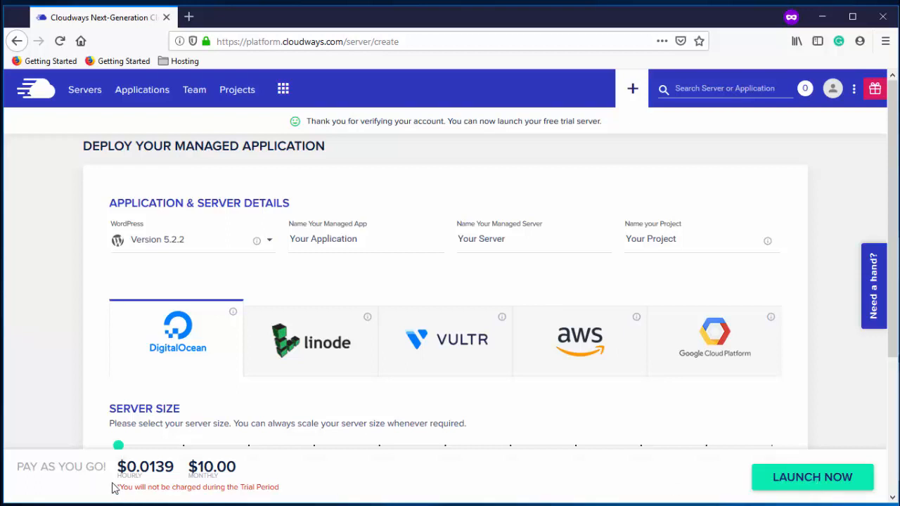
Launch the new free trial server
left_click_drag(122, 487, 271, 486)
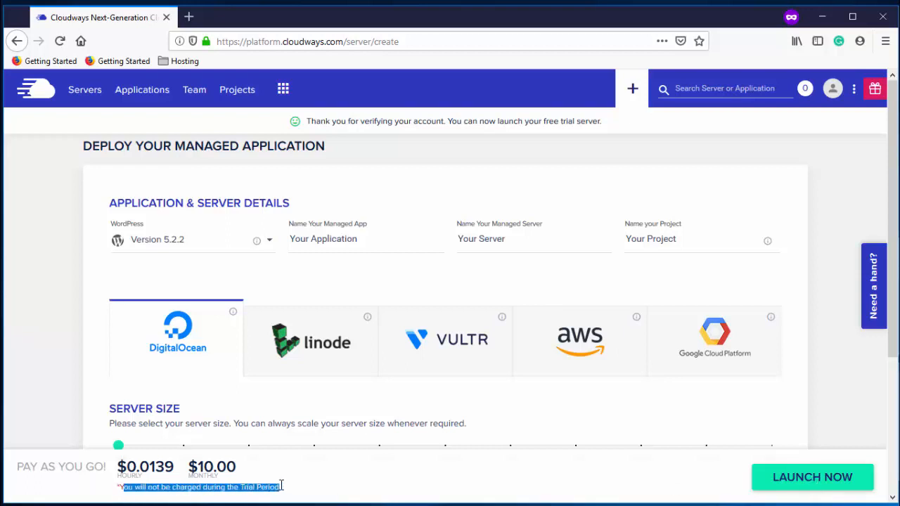
left_click(826, 477)
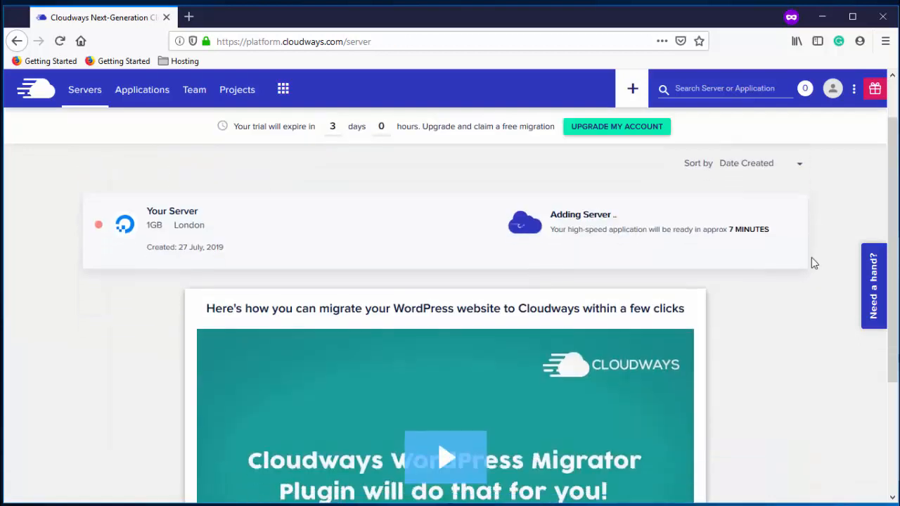
scroll(812, 260, "down", 2)
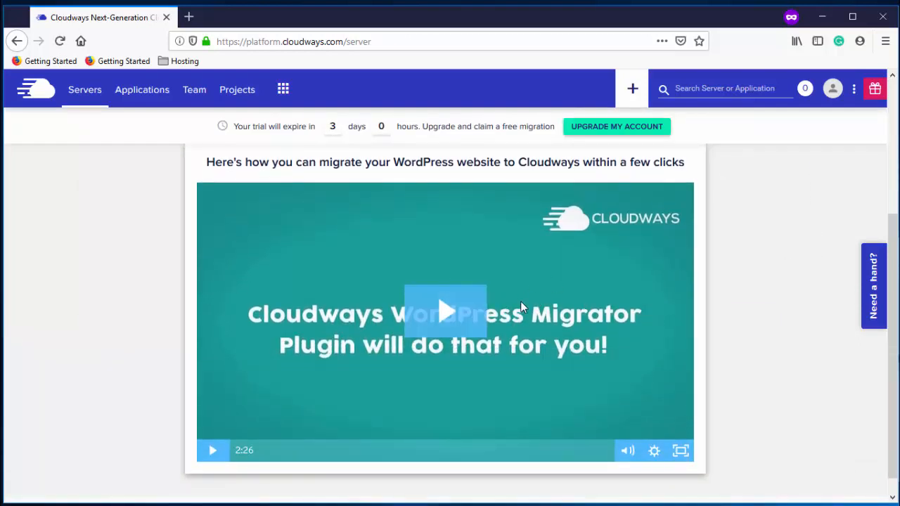
scroll(520, 301, "up", 3)
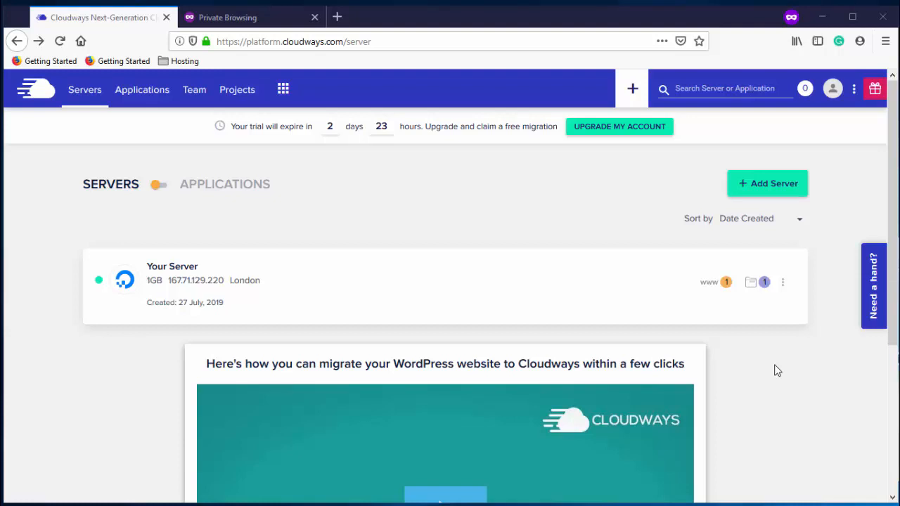
Open Your Server, the 1GB London server, from the servers list
scroll(777, 370, "down", 3)
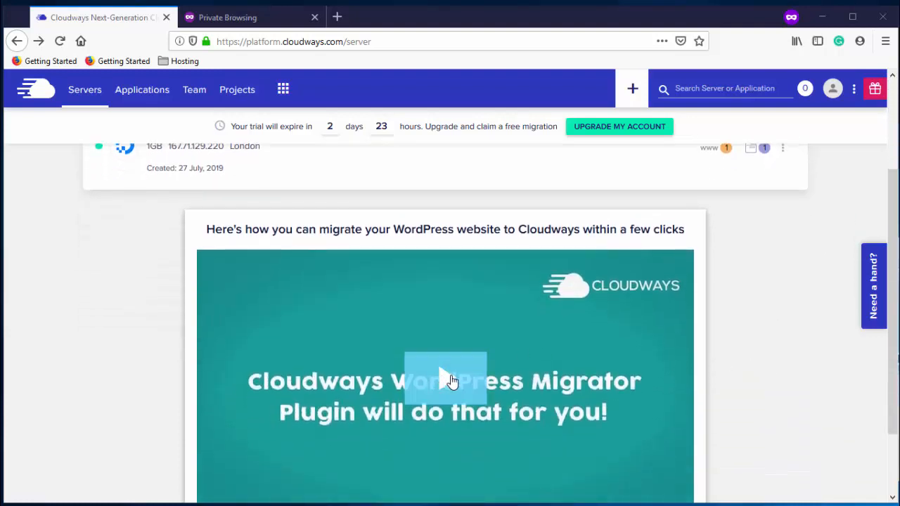
scroll(452, 380, "down", 2)
scroll(449, 299, "up", 2)
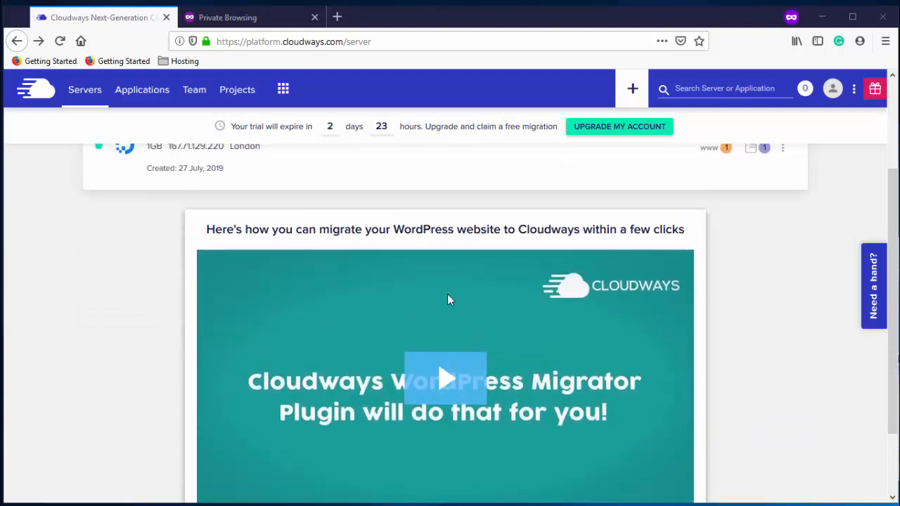
scroll(491, 322, "up", 2)
scroll(457, 354, "down", 2)
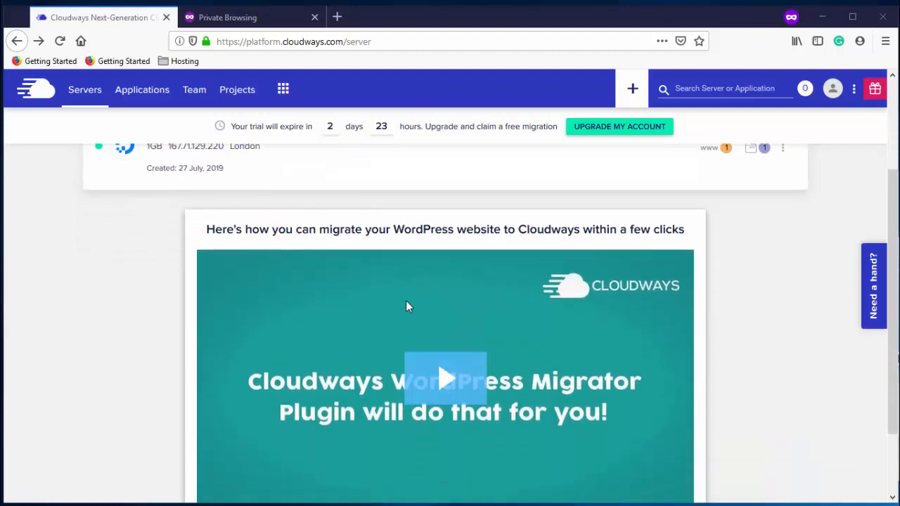
scroll(695, 291, "up", 4)
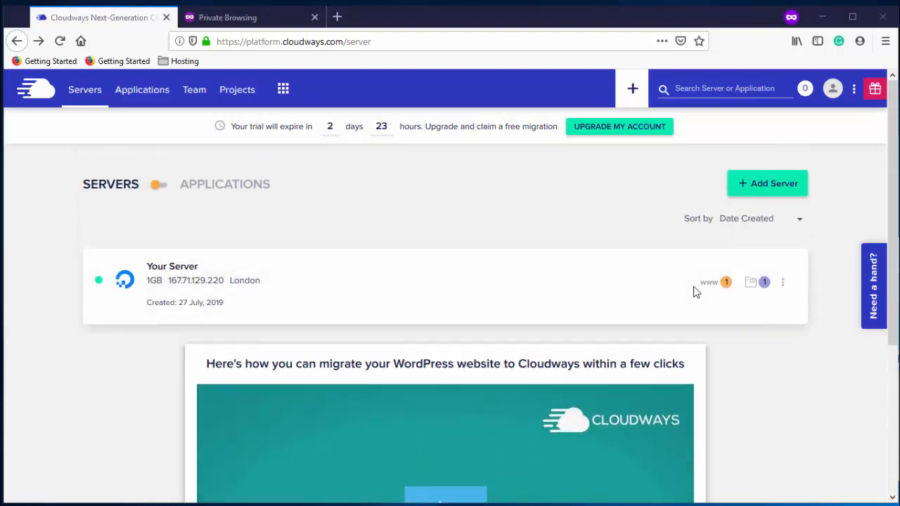
left_click(226, 284)
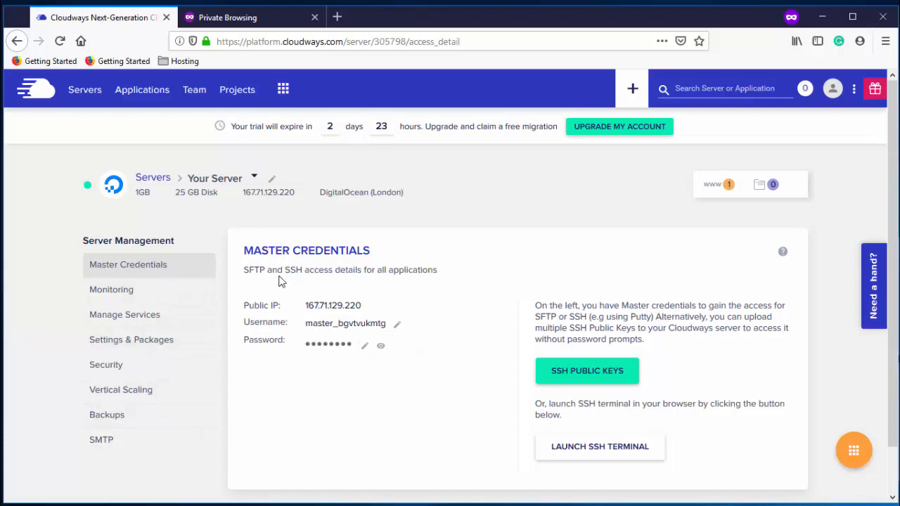
Open Your Application's access details and launch its WordPress admin URL in a new tab
left_click(144, 92)
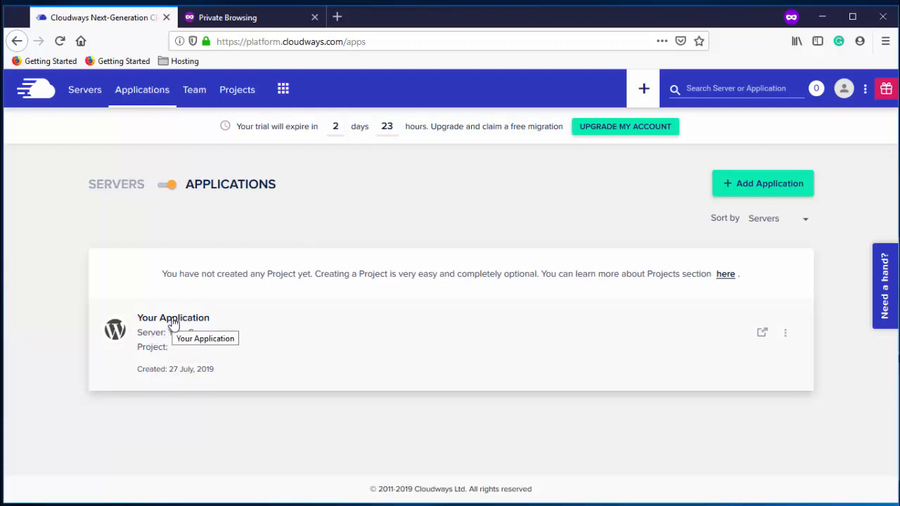
left_click(243, 310)
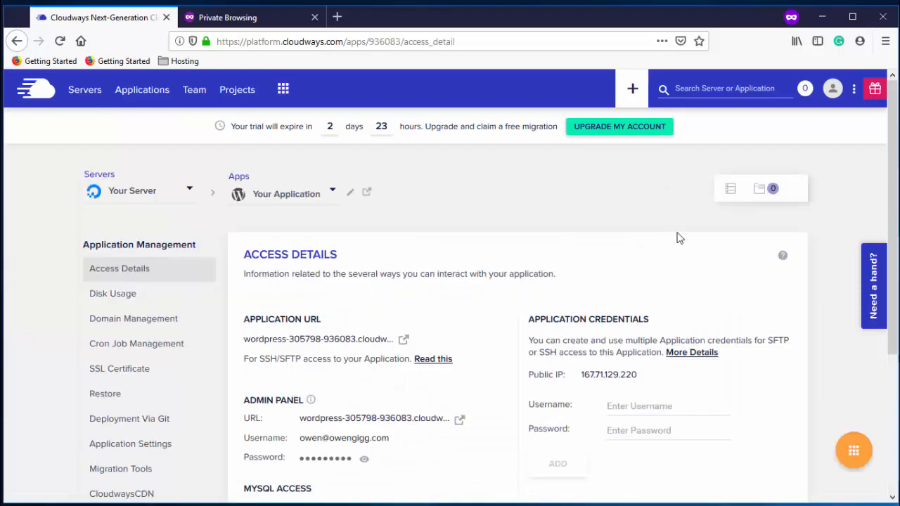
scroll(677, 238, "down", 3)
scroll(678, 238, "up", 1)
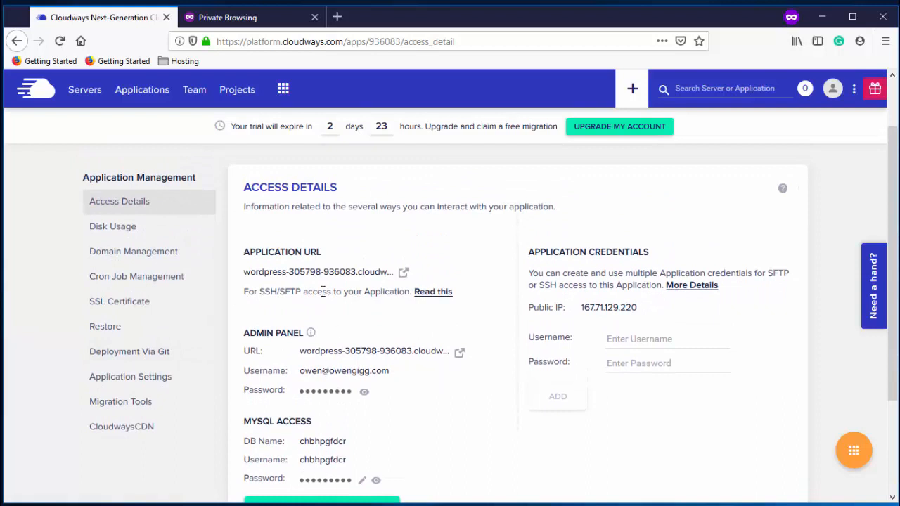
scroll(494, 381, "down", 2)
scroll(494, 382, "up", 1)
scroll(494, 382, "down", 2)
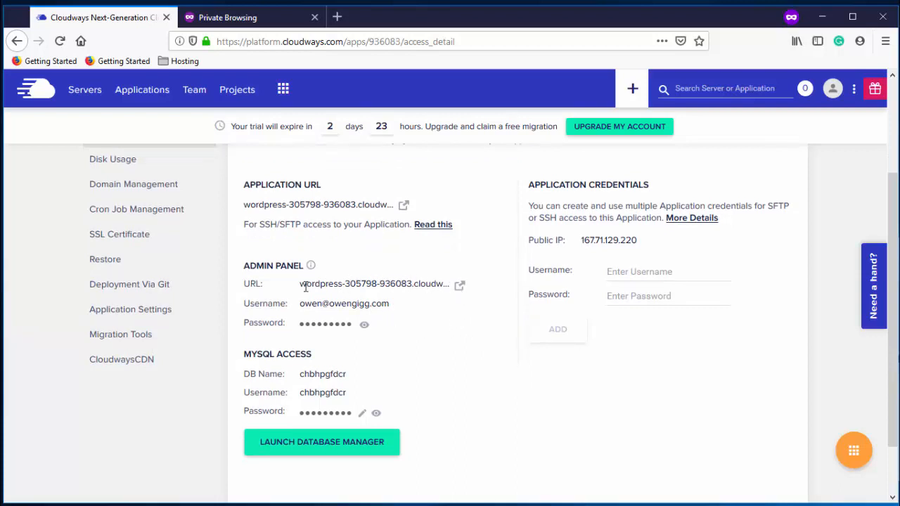
left_click_drag(307, 286, 431, 286)
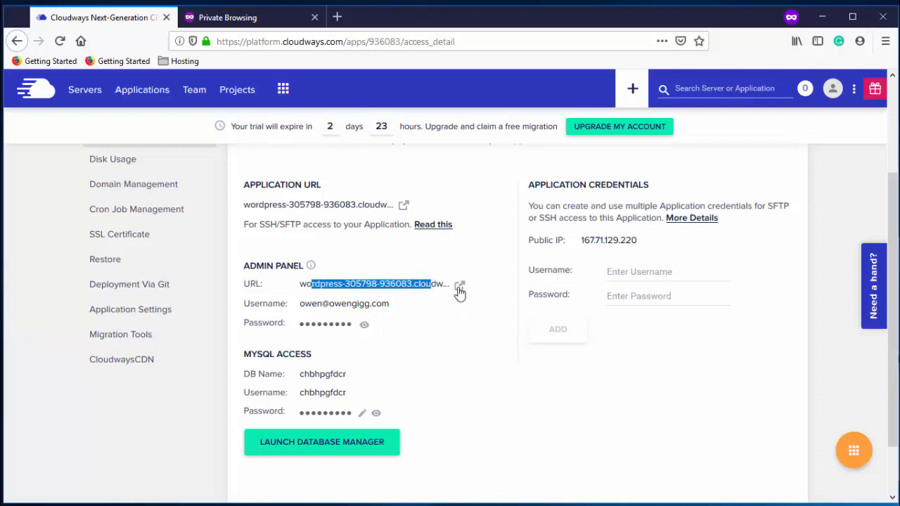
left_click(460, 287)
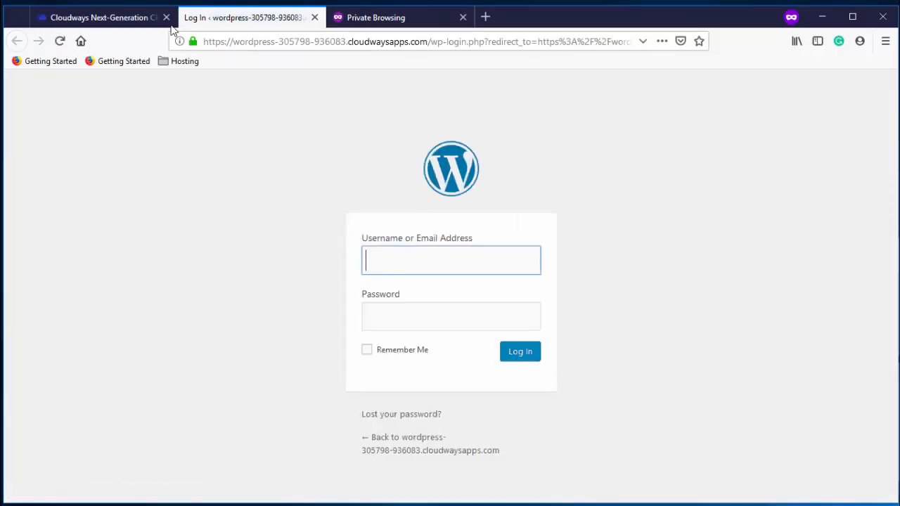
Open the Application URL in a new tab and scroll through the default getting-started page
left_click(129, 28)
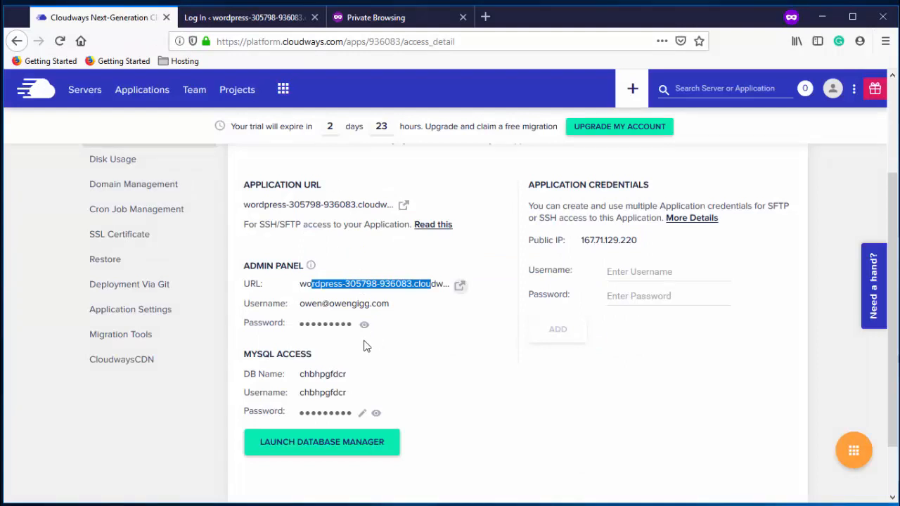
scroll(395, 327, "up", 2)
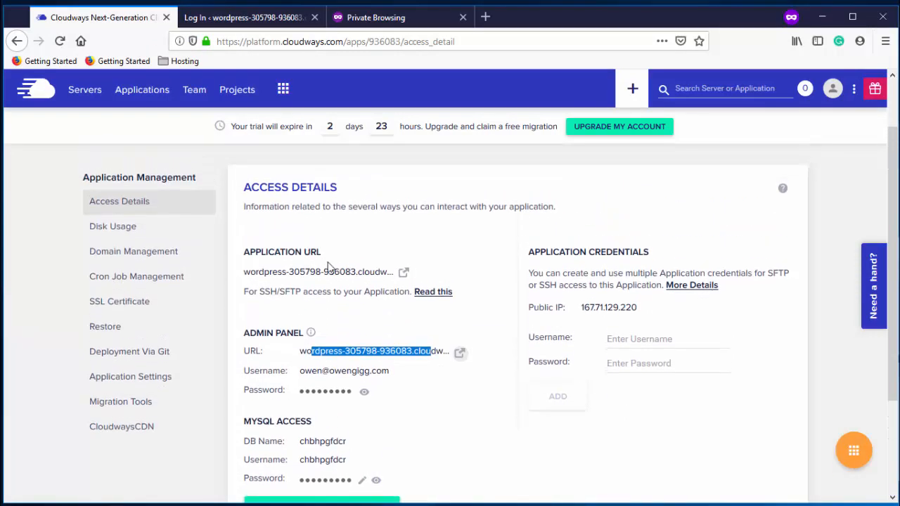
left_click(403, 273)
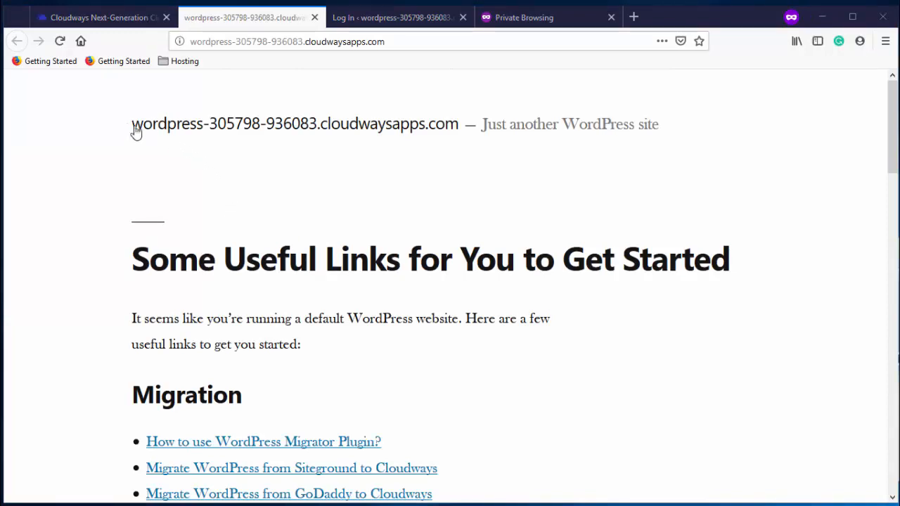
scroll(436, 168, "down", 2)
scroll(457, 203, "down", 9)
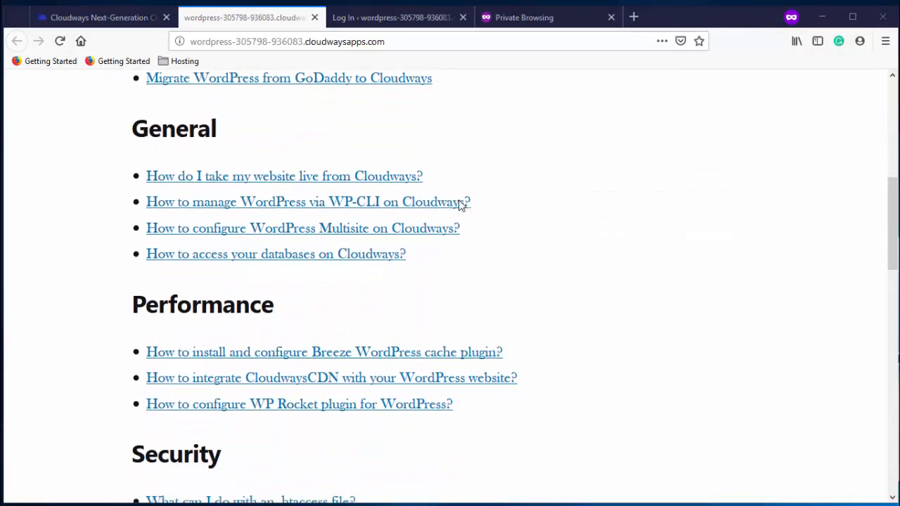
scroll(459, 204, "up", 6)
scroll(459, 205, "up", 4)
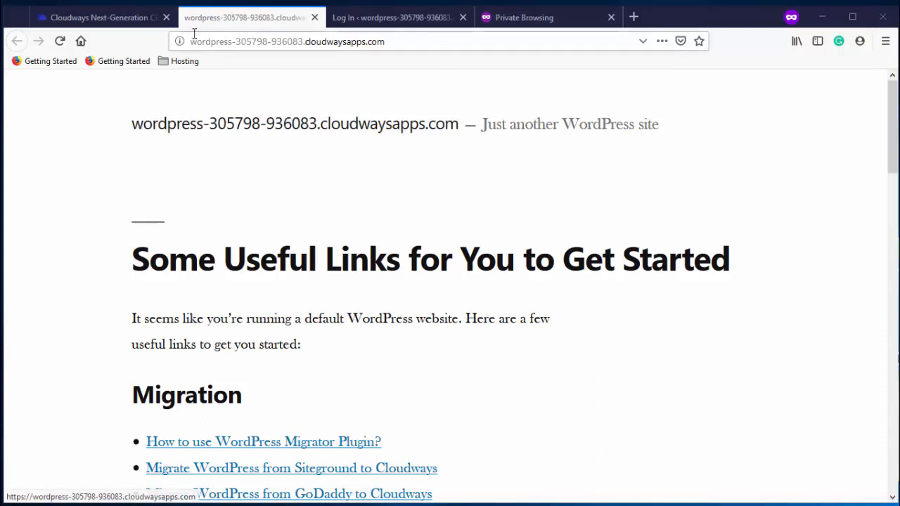
Launch the WordPress Admin Panel URL from the Cloudways access details in another new tab
left_click(118, 27)
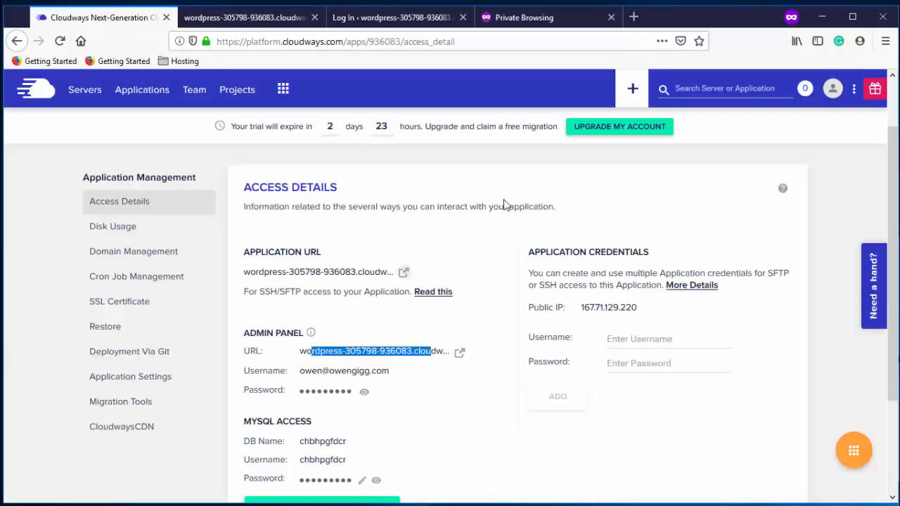
scroll(466, 217, "down", 2)
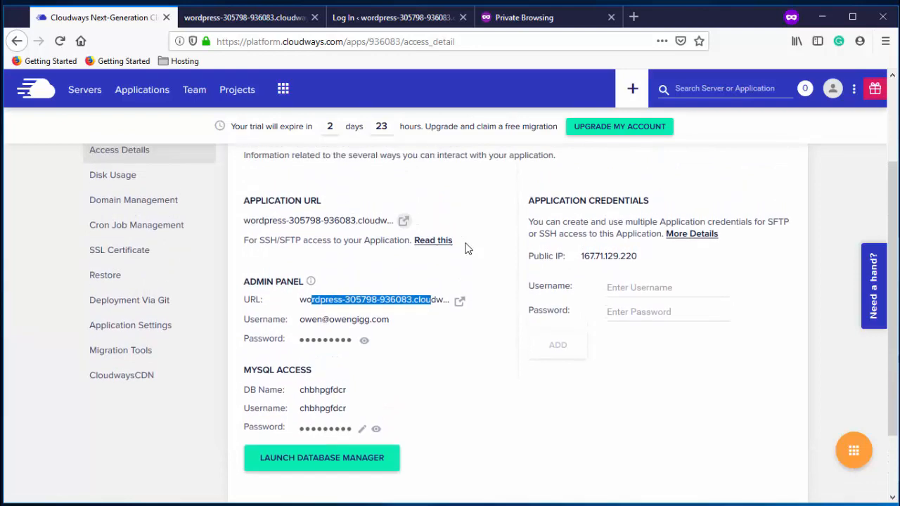
scroll(466, 248, "up", 3)
scroll(450, 296, "down", 3)
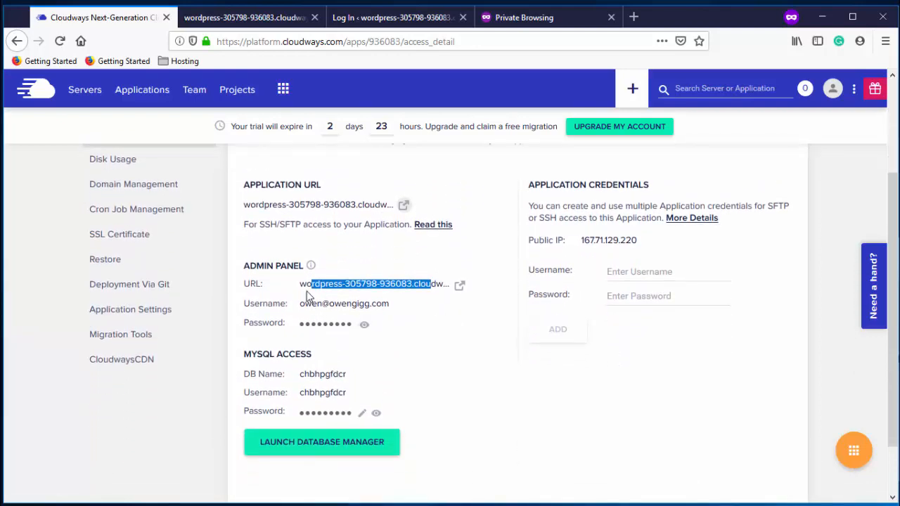
left_click(460, 286)
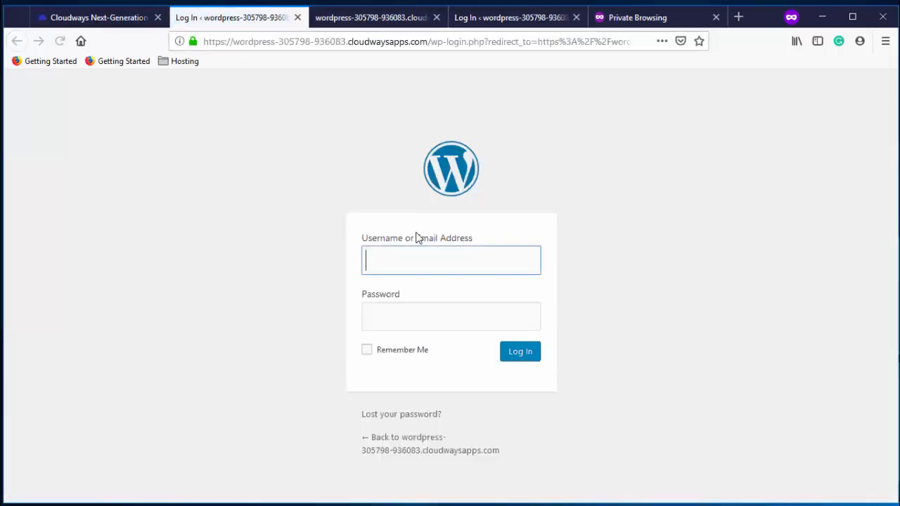
Copy the admin username from Cloudways and paste it into the WordPress login form
left_click(130, 23)
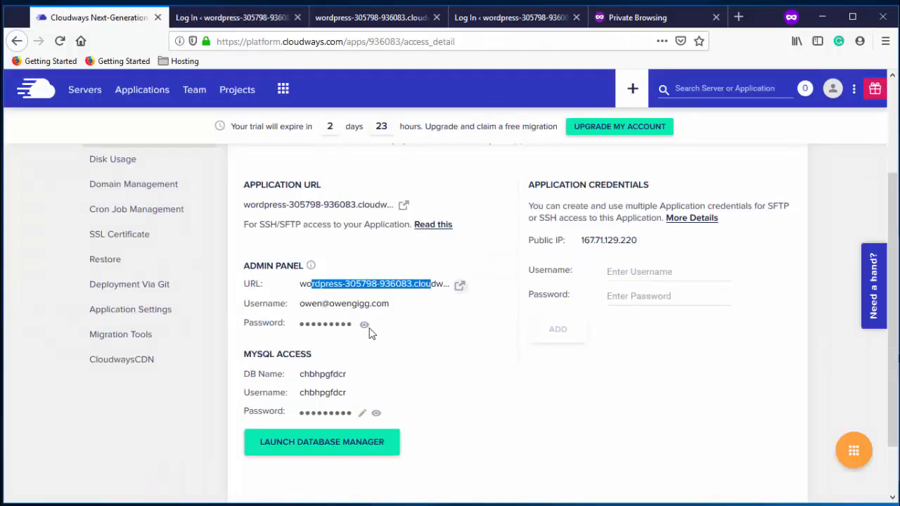
right_click(346, 311)
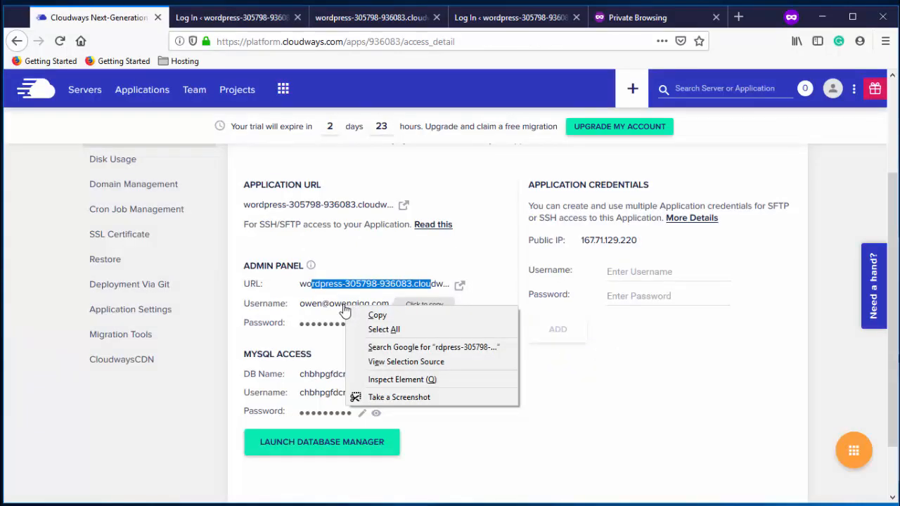
left_click(346, 311)
left_click(249, 27)
right_click(428, 260)
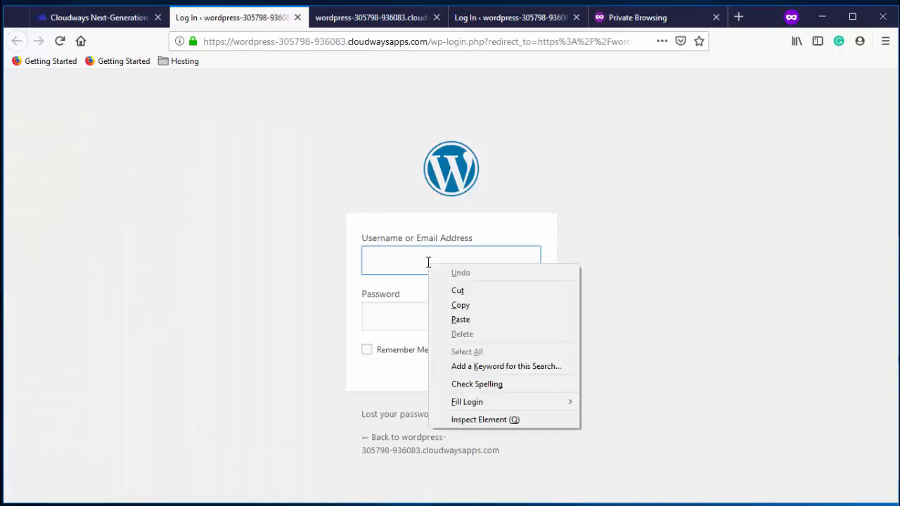
left_click(453, 318)
Copy the admin password from Cloudways, paste it into the login form, and log in
left_click(112, 17)
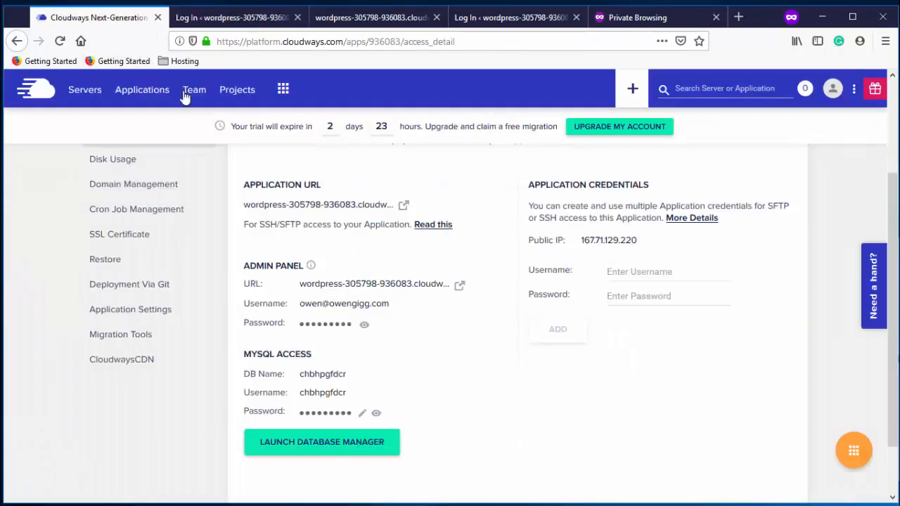
left_click(336, 325)
left_click(232, 18)
left_click(403, 317)
right_click(405, 321)
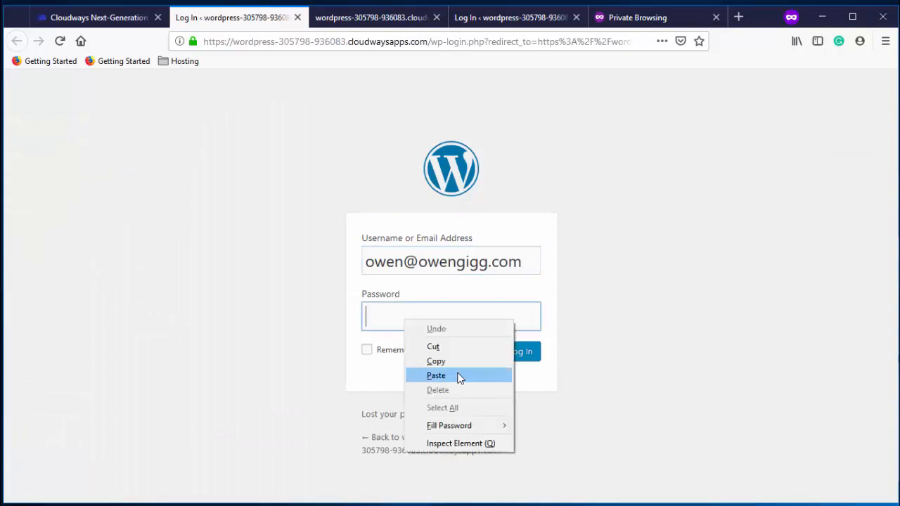
left_click(457, 375)
left_click(529, 358)
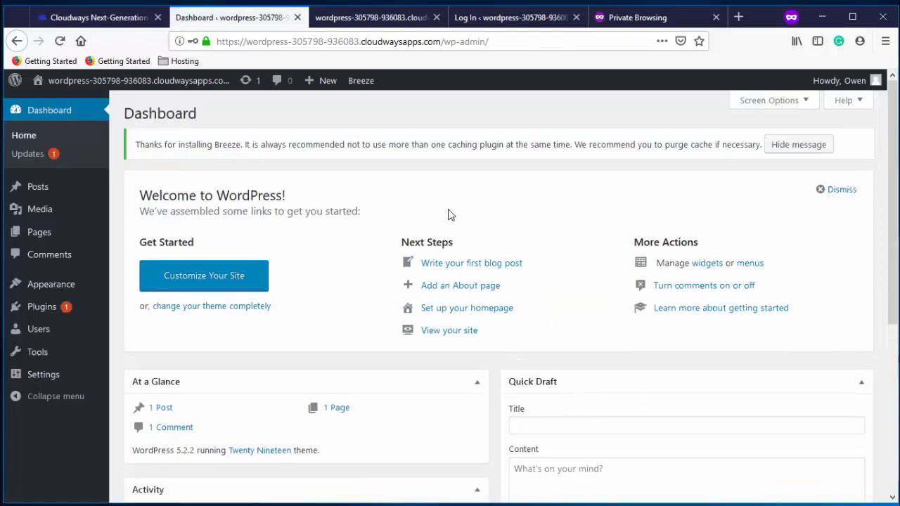
Open the admin user's profile from the Users list
mouse_move(81, 284)
mouse_move(61, 333)
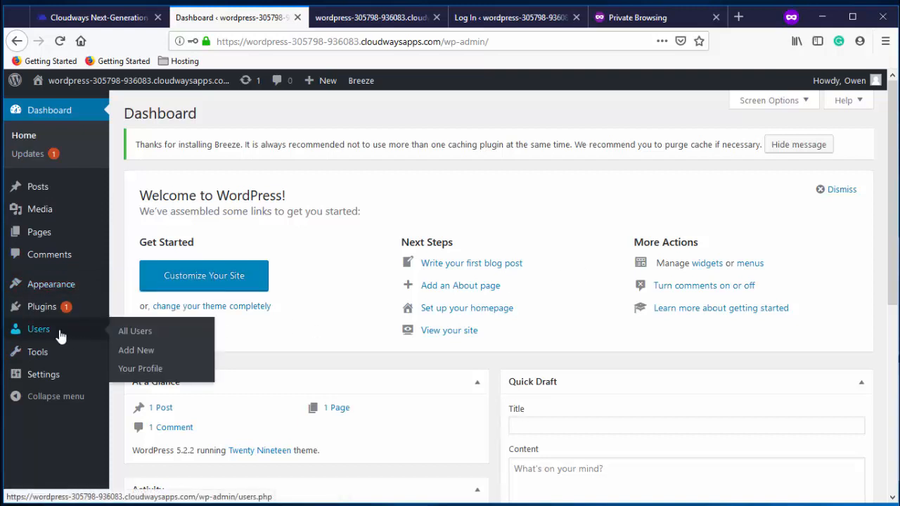
left_click(124, 330)
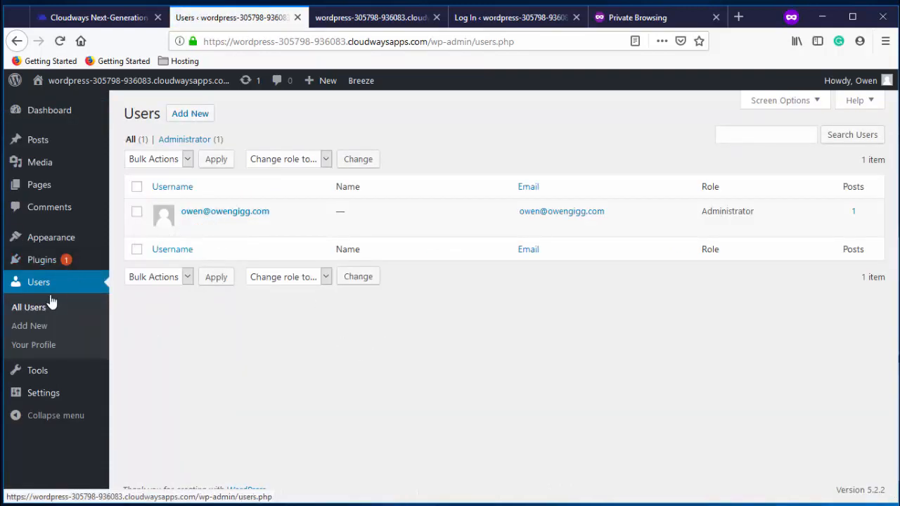
left_click(188, 225)
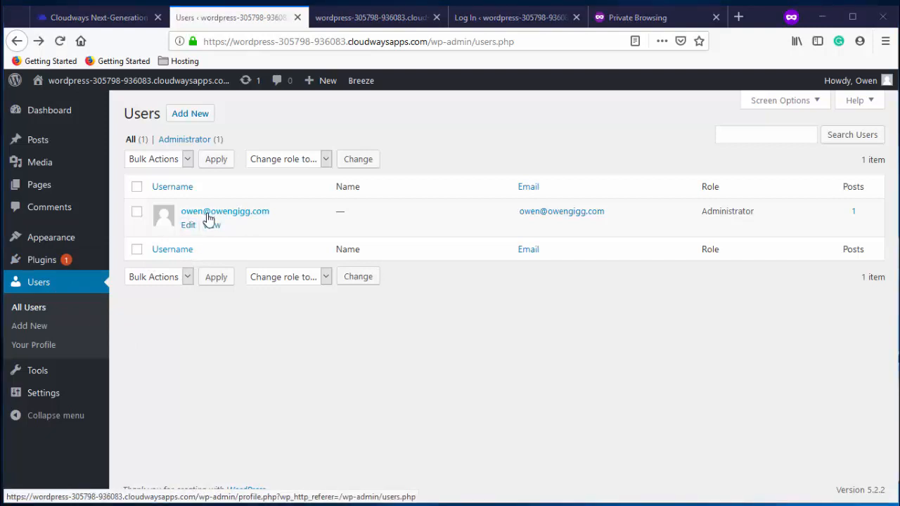
left_click(188, 227)
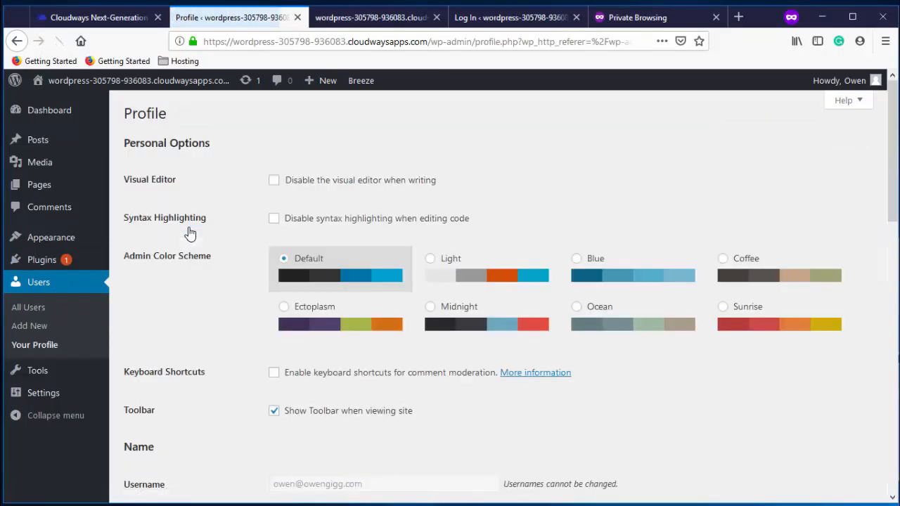
Replace the generated password with a new medium-strength password and update the profile
scroll(247, 239, "down", 6)
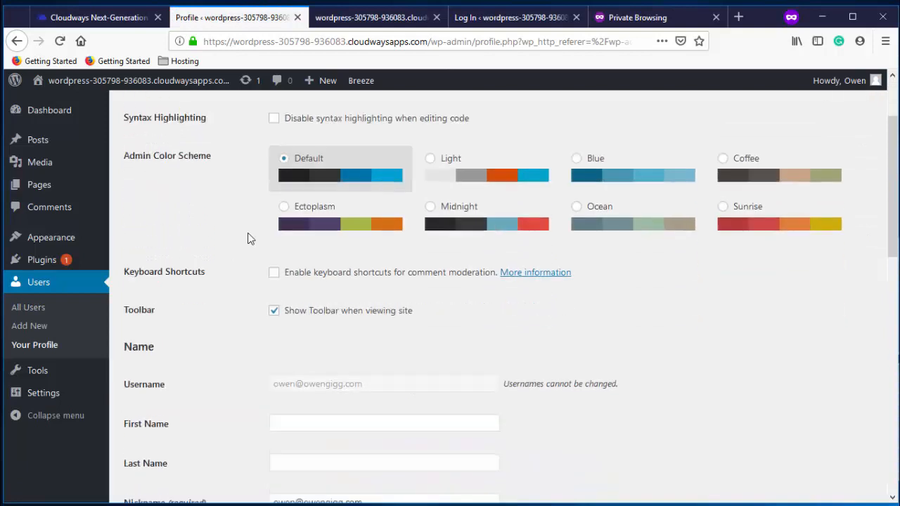
scroll(247, 239, "down", 5)
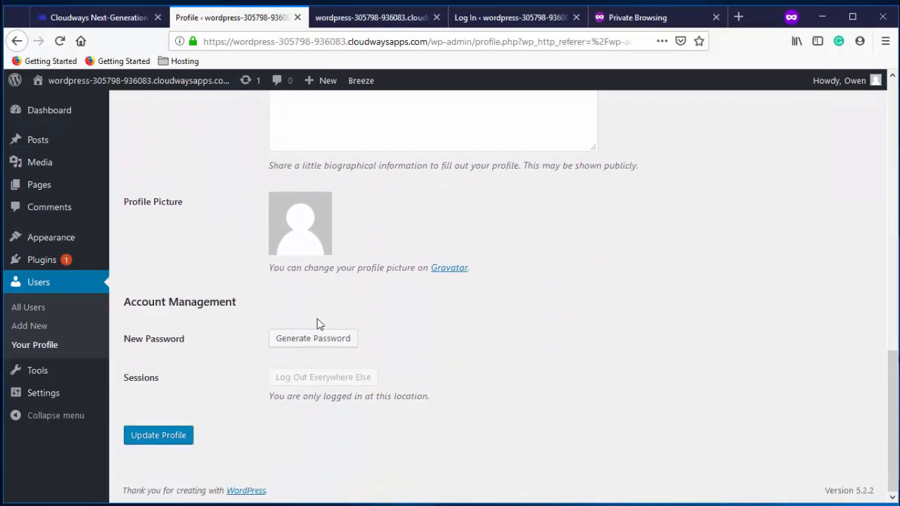
left_click(332, 340)
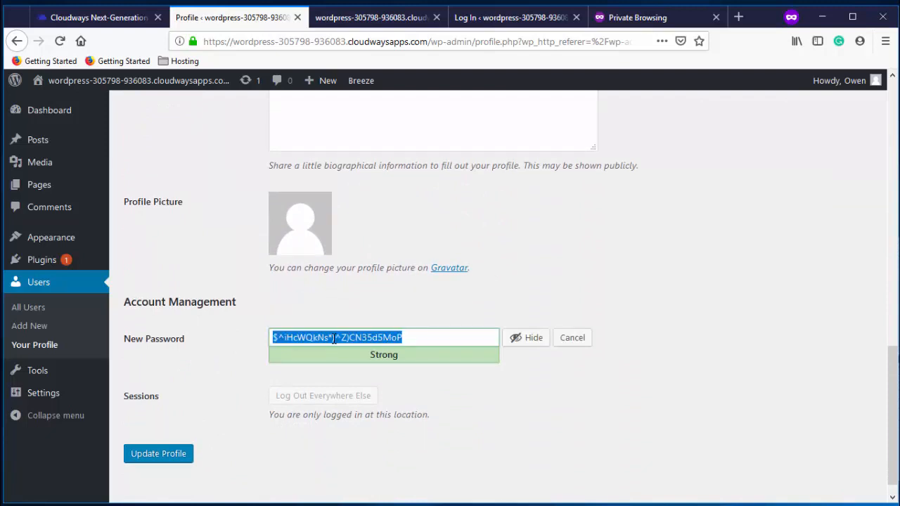
key("BackSpace")
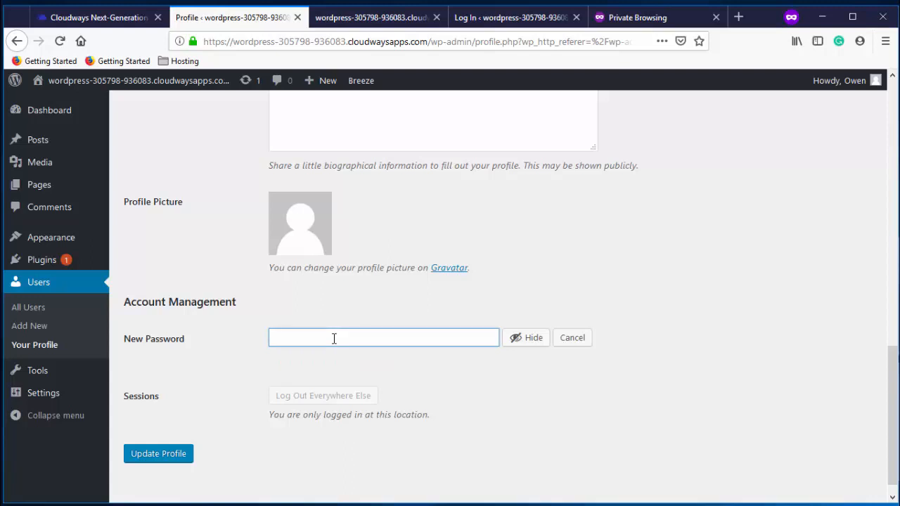
left_click(518, 343)
type("p•••")
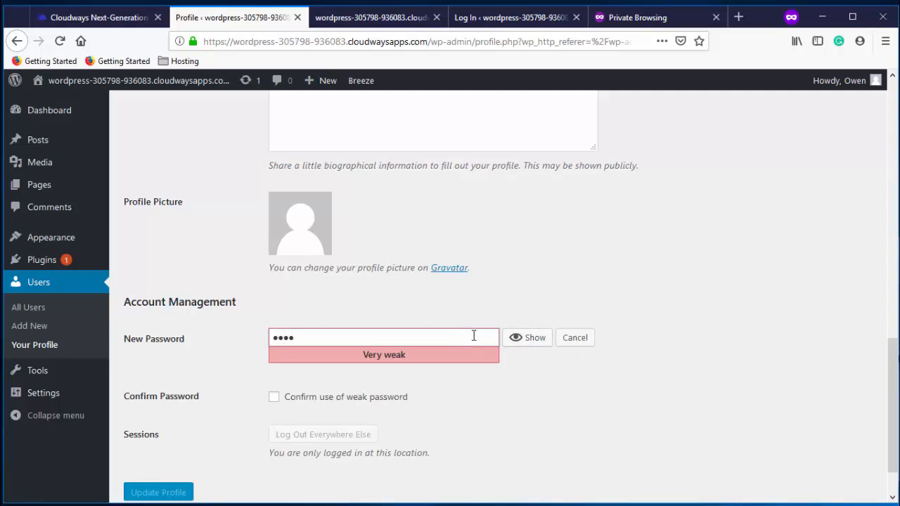
type("•••••")
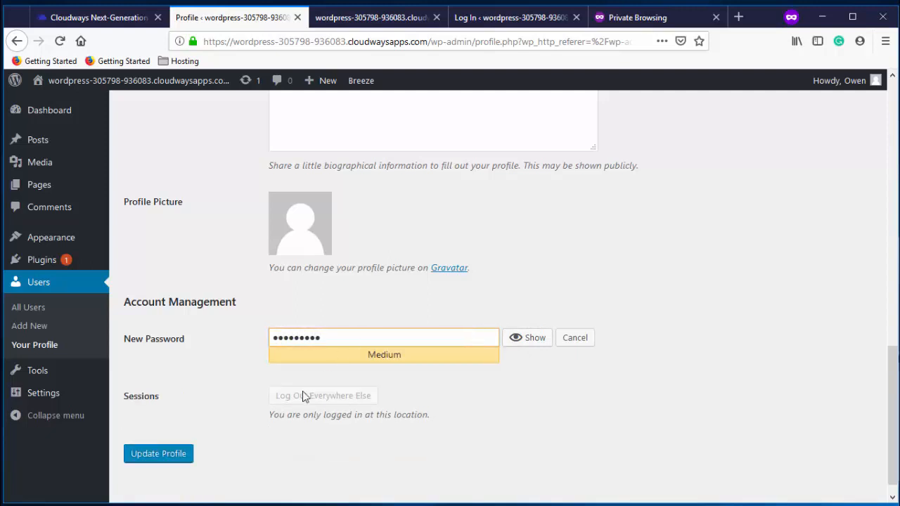
left_click(149, 456)
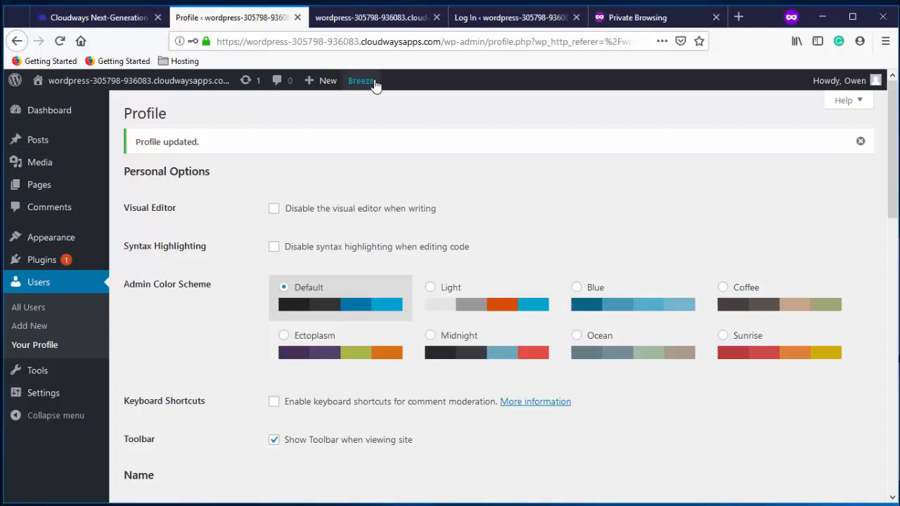
Bookmark the WordPress profile page and the site's front page in Firefox
mouse_move(443, 40)
left_mouse_down()
mouse_move(202, 35)
mouse_move(227, 63)
left_mouse_up()
left_click_drag(231, 68, 232, 66)
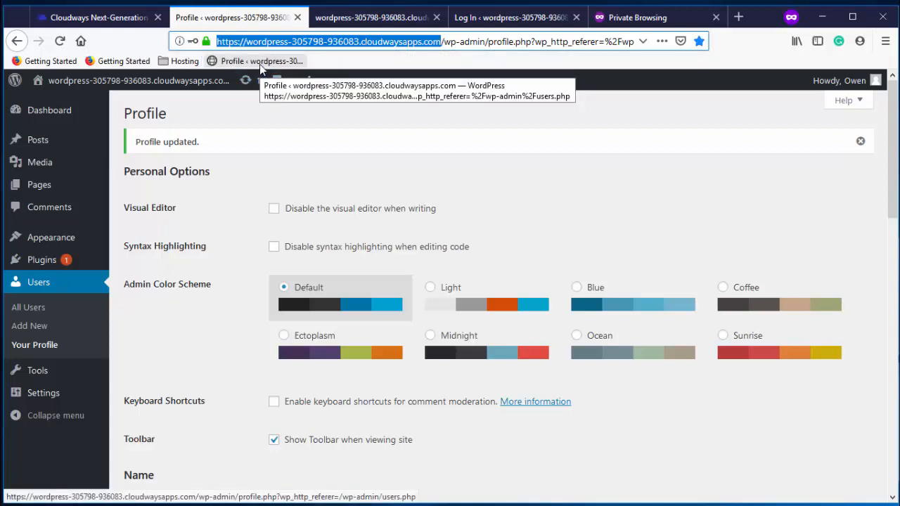
left_click(359, 20)
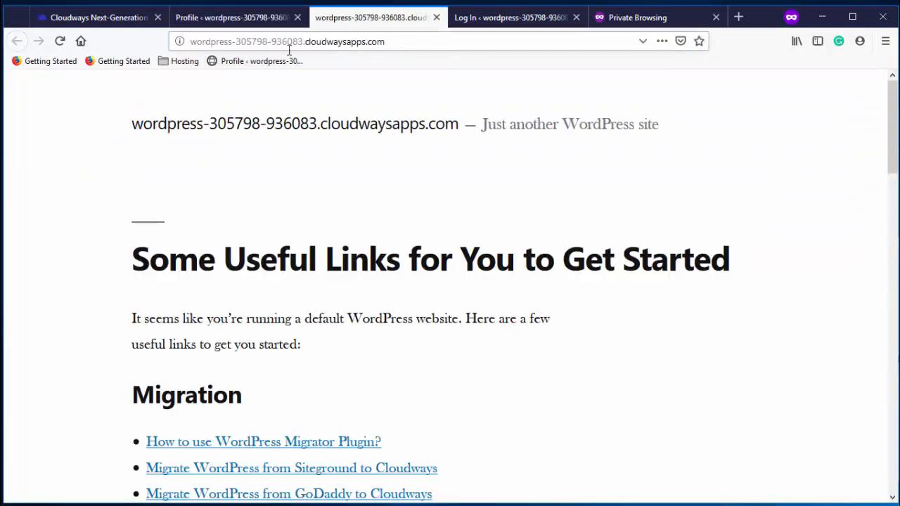
left_click_drag(179, 40, 317, 62)
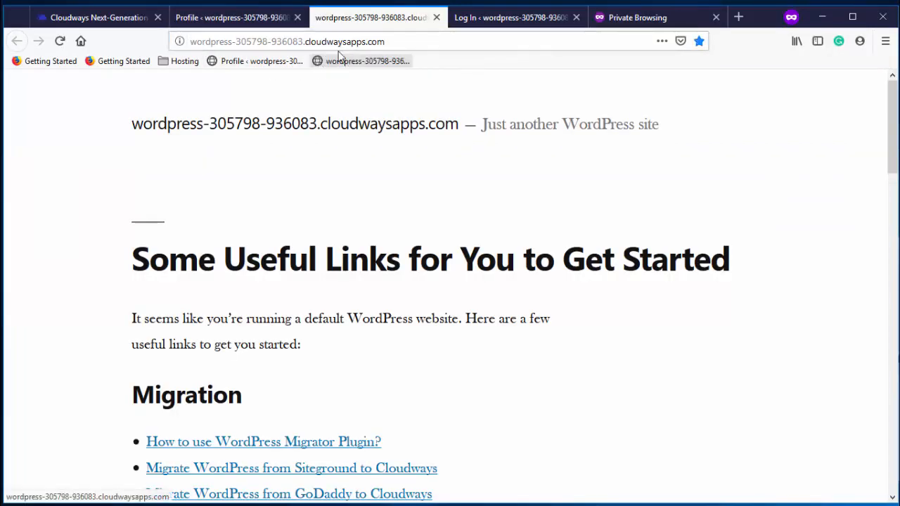
left_click(274, 17)
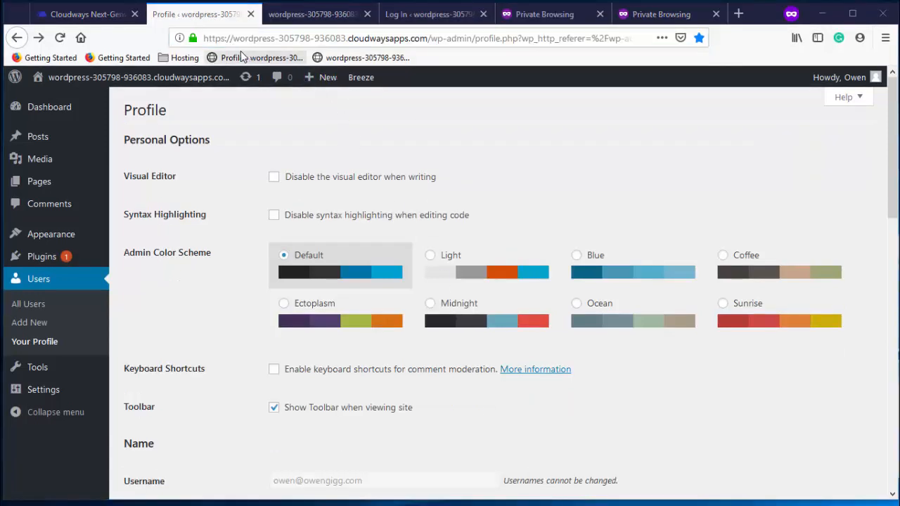
left_click_drag(204, 38, 430, 41)
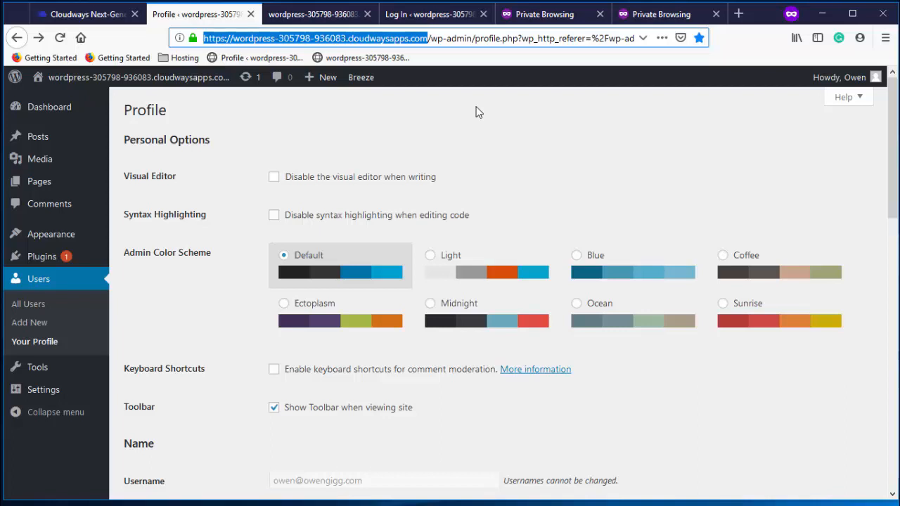
left_click(597, 161)
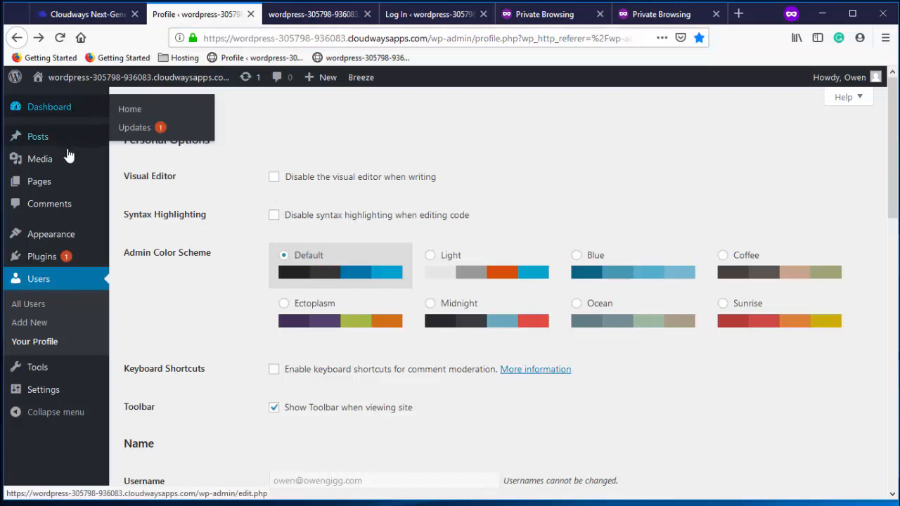
mouse_move(84, 105)
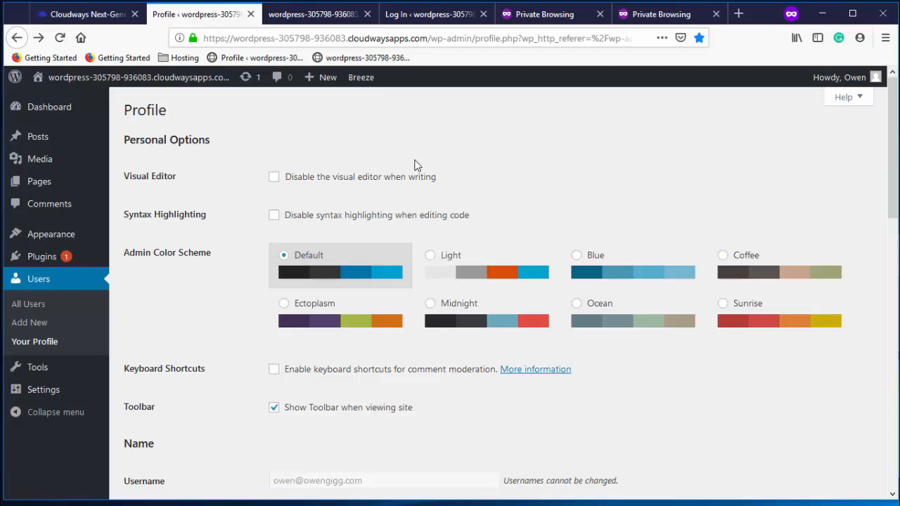
mouse_move(57, 401)
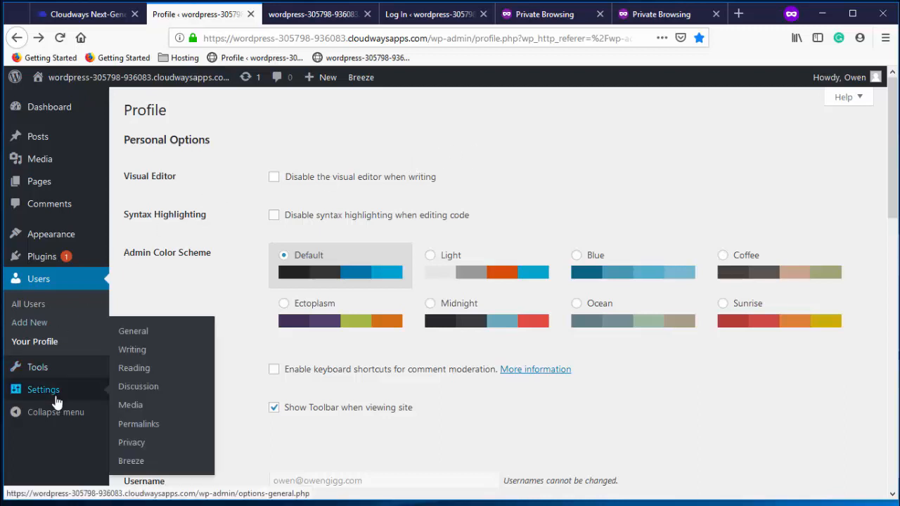
Change the site title in General Settings to 'My New Site'
left_click(56, 399)
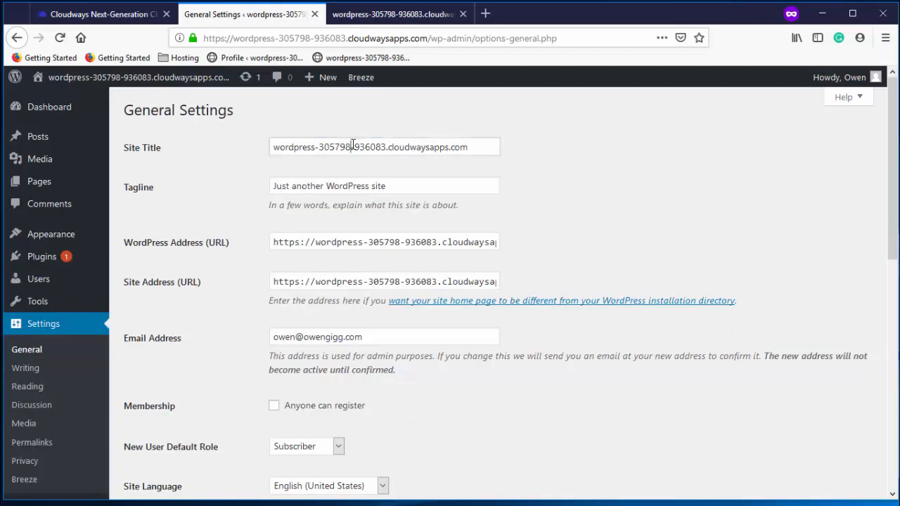
triple_click(353, 146)
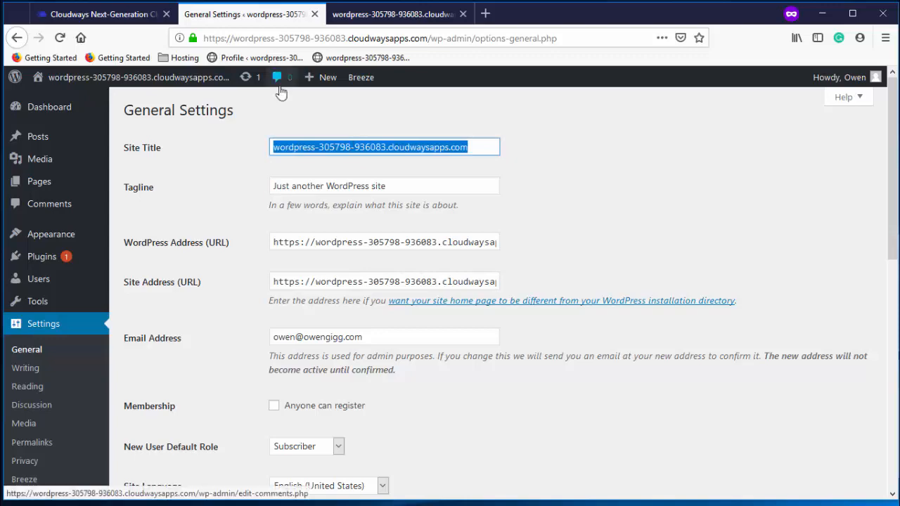
left_click(330, 17)
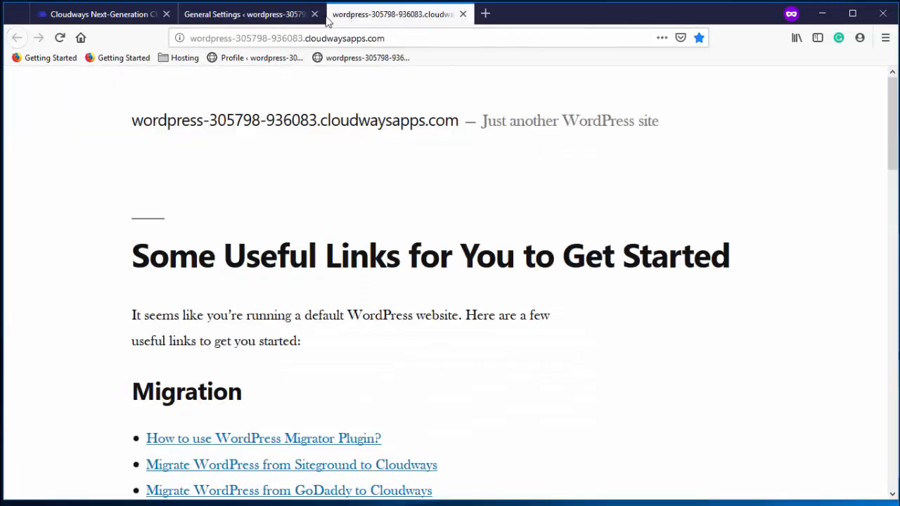
left_click(295, 18)
left_click(352, 16)
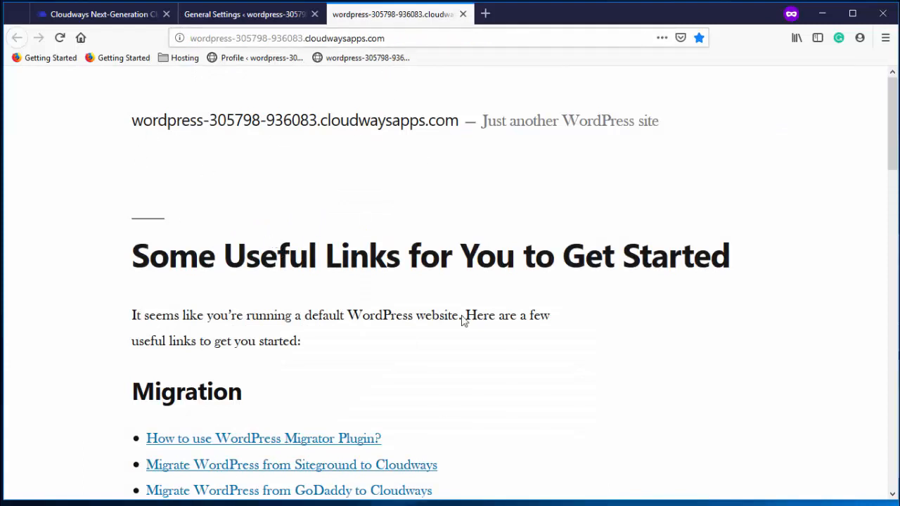
left_click(265, 17)
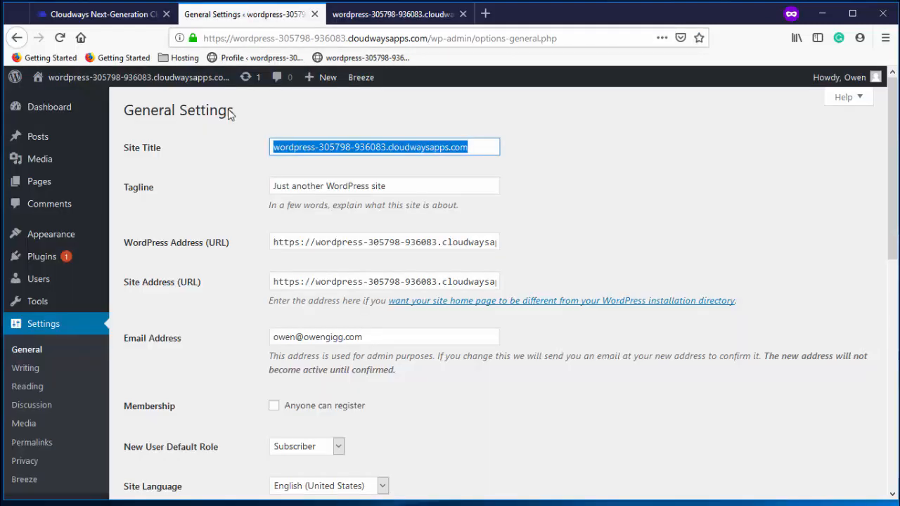
triple_click(475, 145)
type("My New Si")
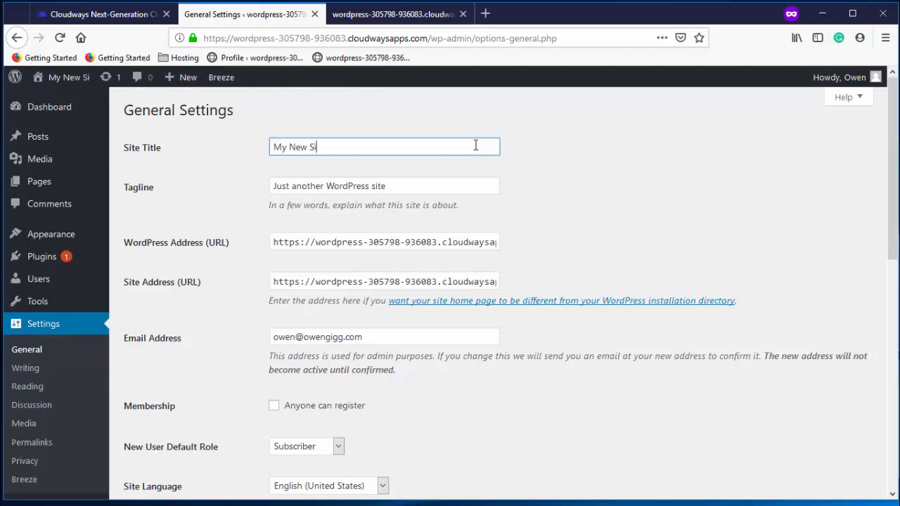
type("te")
Replace the default tagline with the owner's personal test-website tagline and save the changes
triple_click(399, 184)
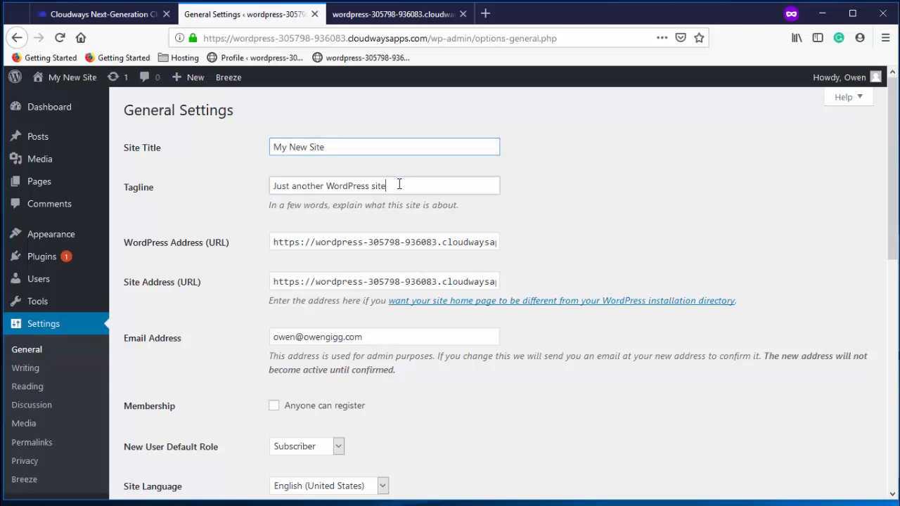
type("Ow")
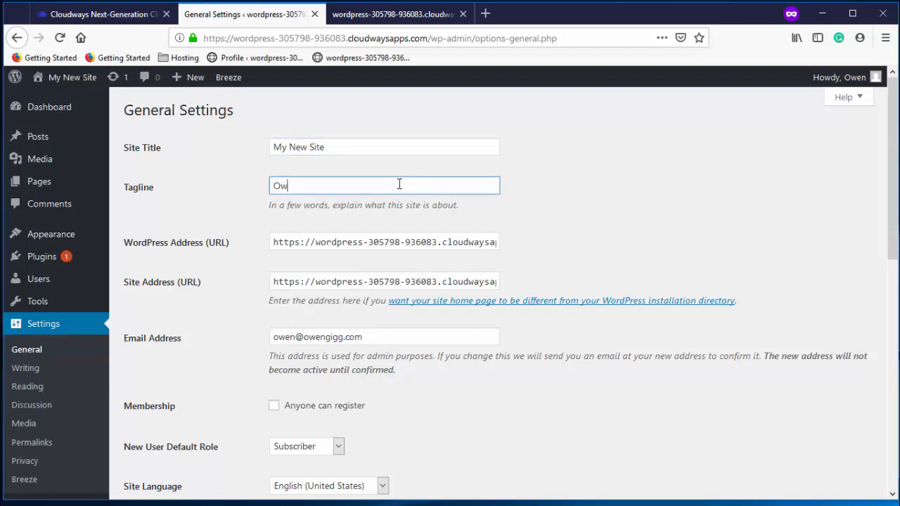
type("en's Test Website")
scroll(398, 184, "down", 5)
scroll(398, 184, "down", 3)
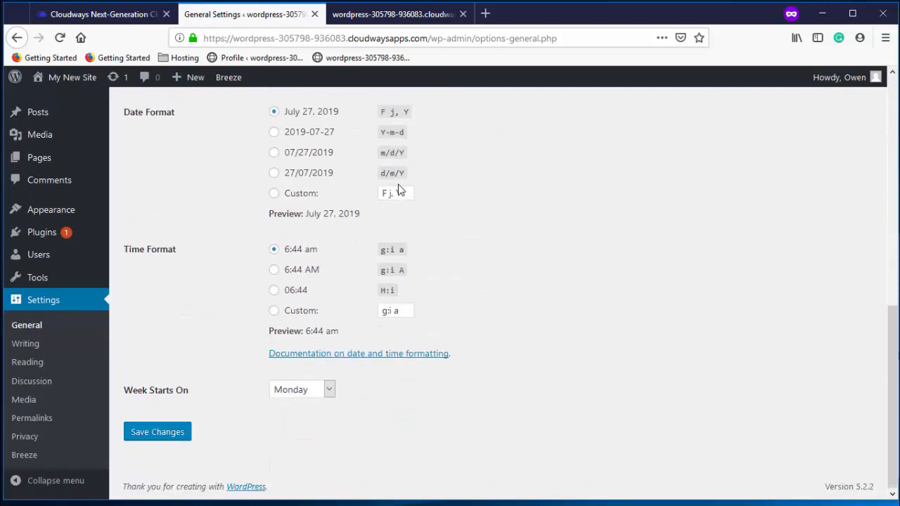
left_click(180, 430)
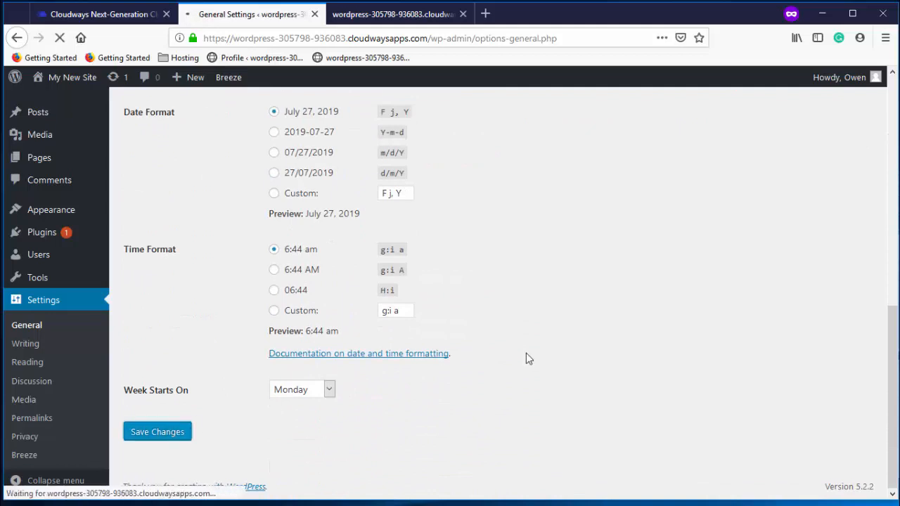
Reload the front page and check that it still shows the old title and tagline
left_click(390, 15)
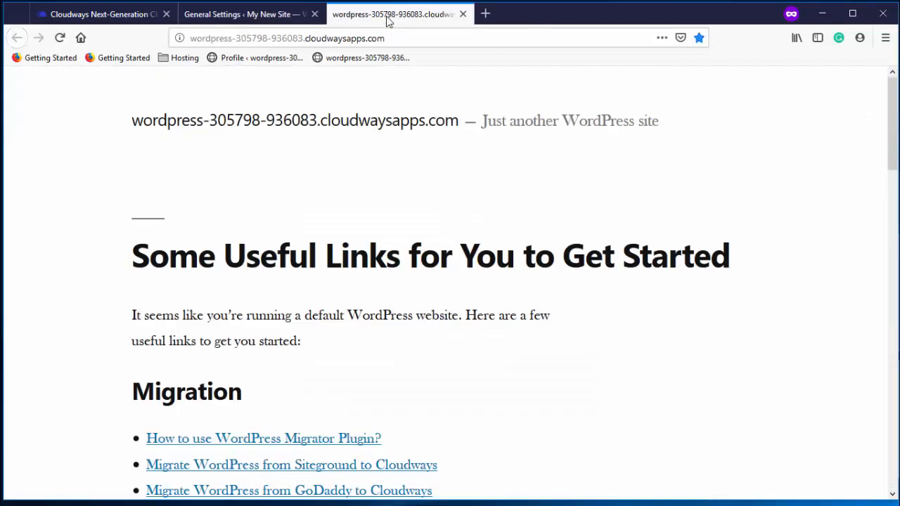
left_click(59, 37)
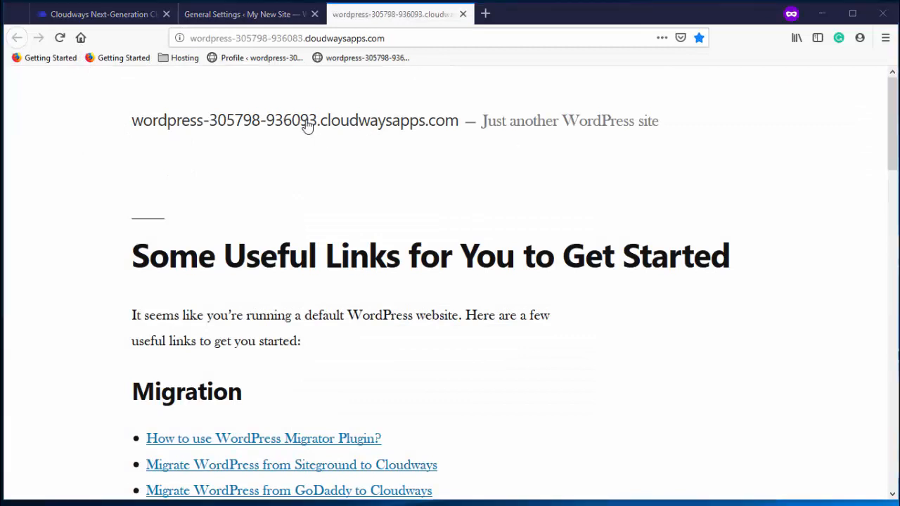
left_click_drag(128, 127, 666, 120)
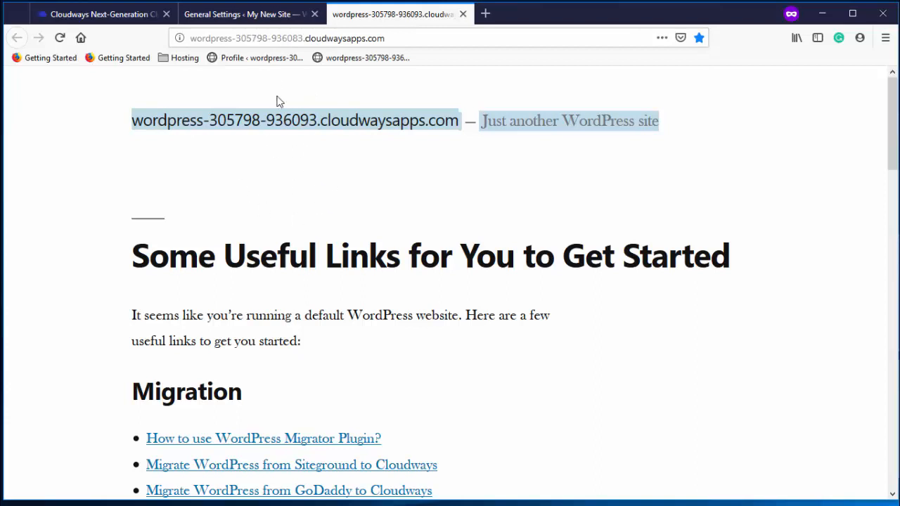
Purge all of the Breeze cache from the admin bar
left_click(250, 20)
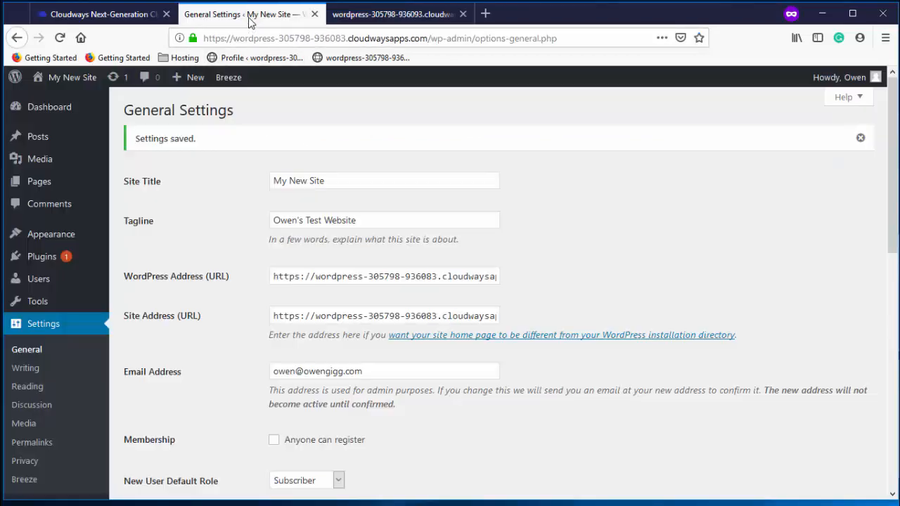
mouse_move(228, 78)
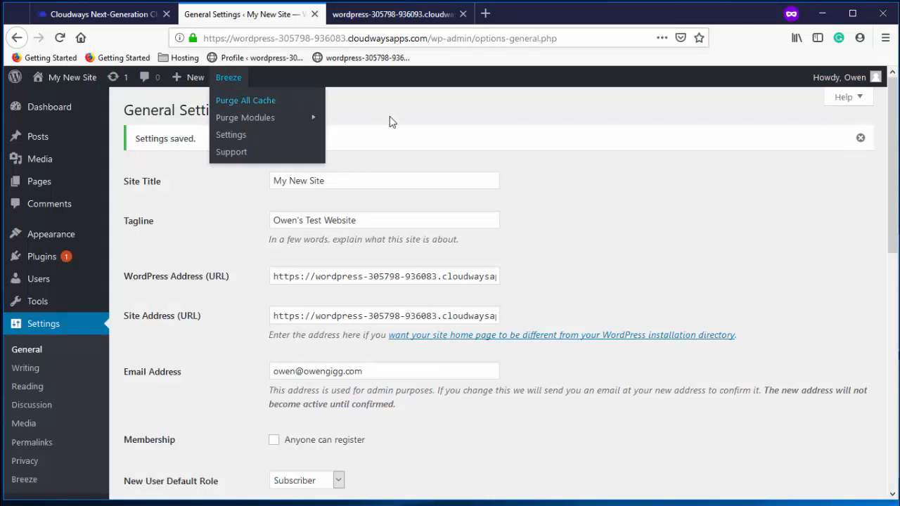
left_click(234, 105)
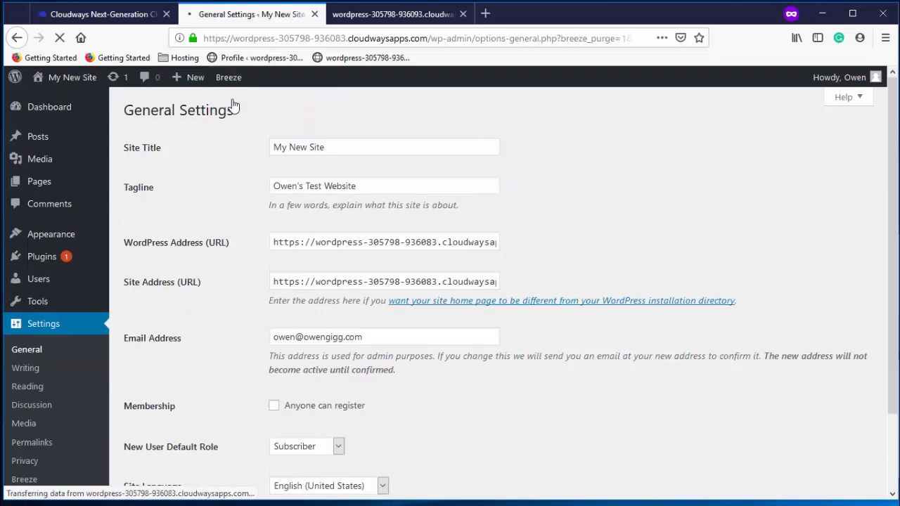
left_click(383, 19)
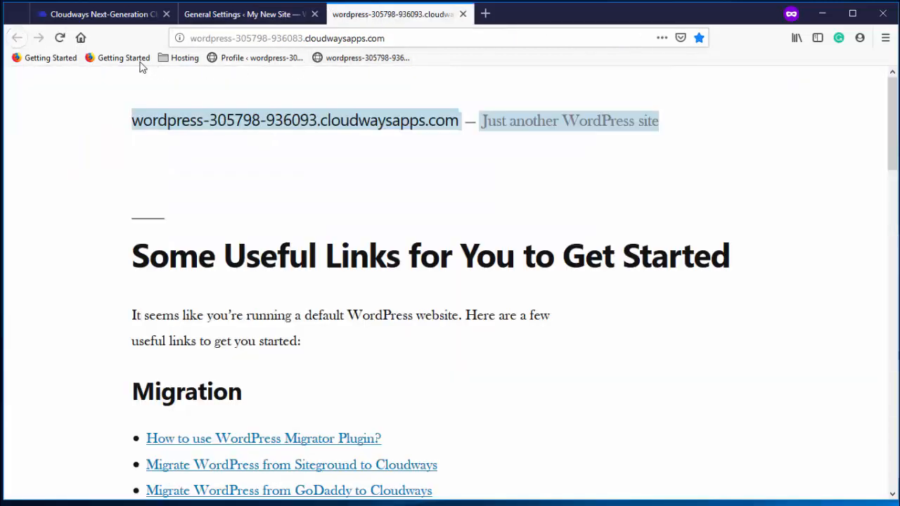
Reload the front page so it shows 'My New Site' with the new tagline
left_click(59, 38)
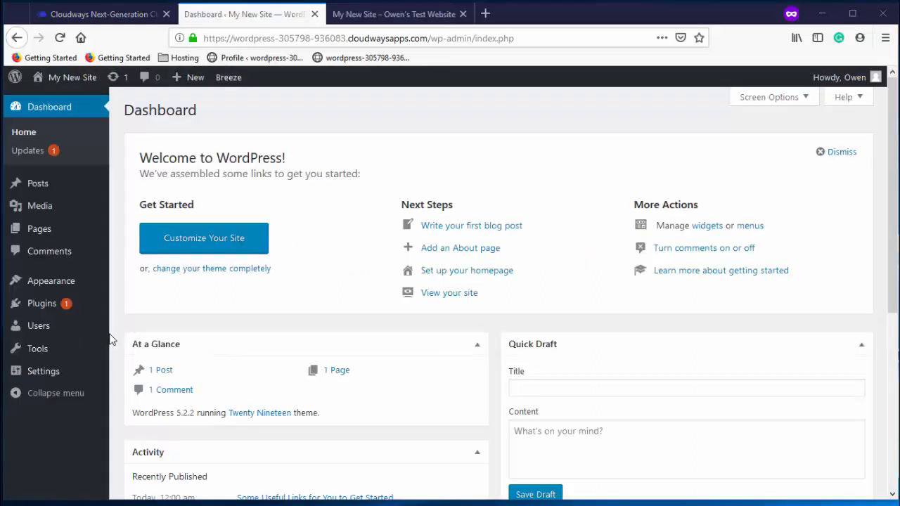
mouse_move(71, 284)
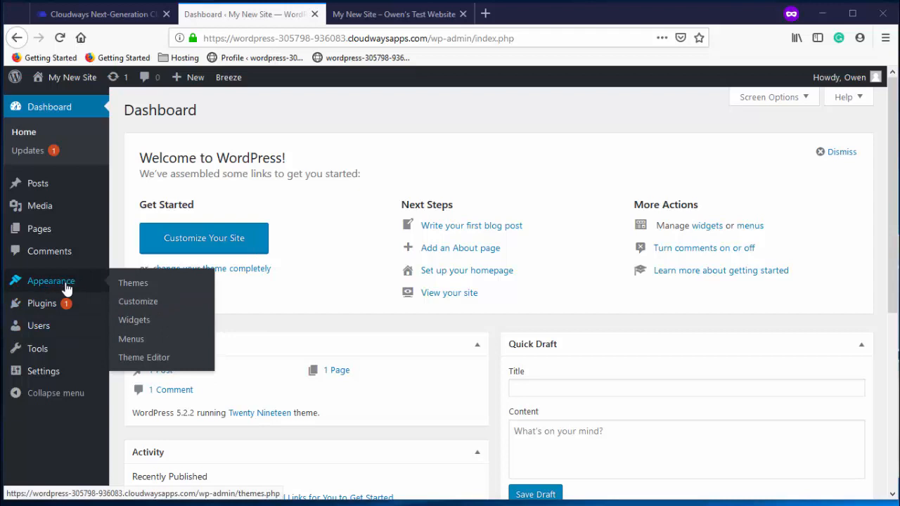
Delete the Twenty Seventeen and Twenty Sixteen themes, leaving only Twenty Nineteen
left_click(130, 289)
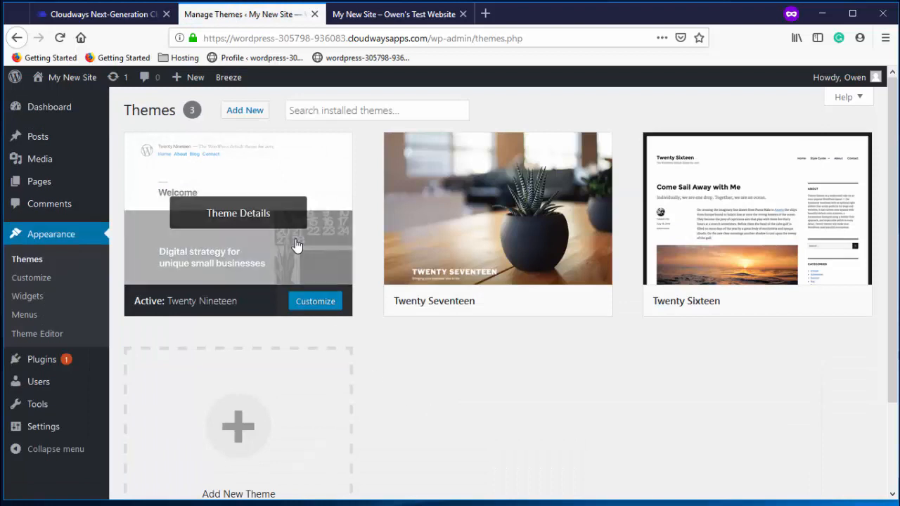
mouse_move(286, 266)
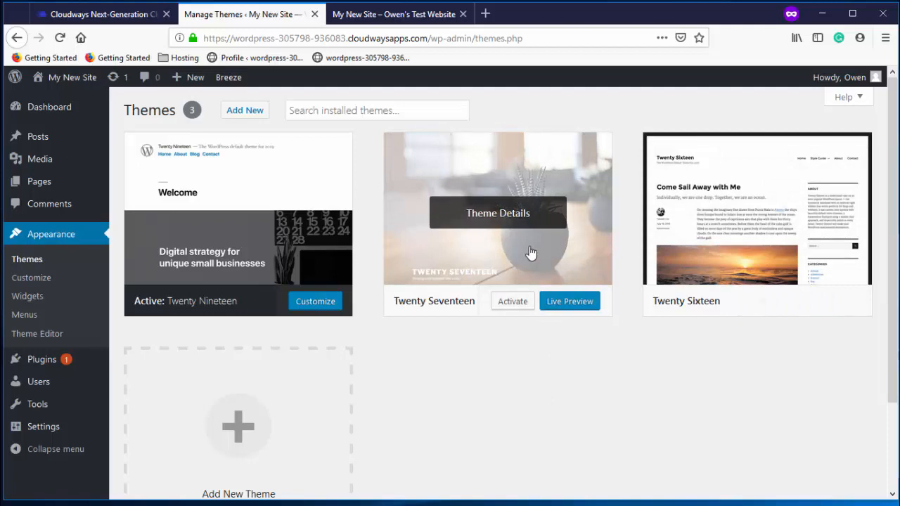
left_click(527, 255)
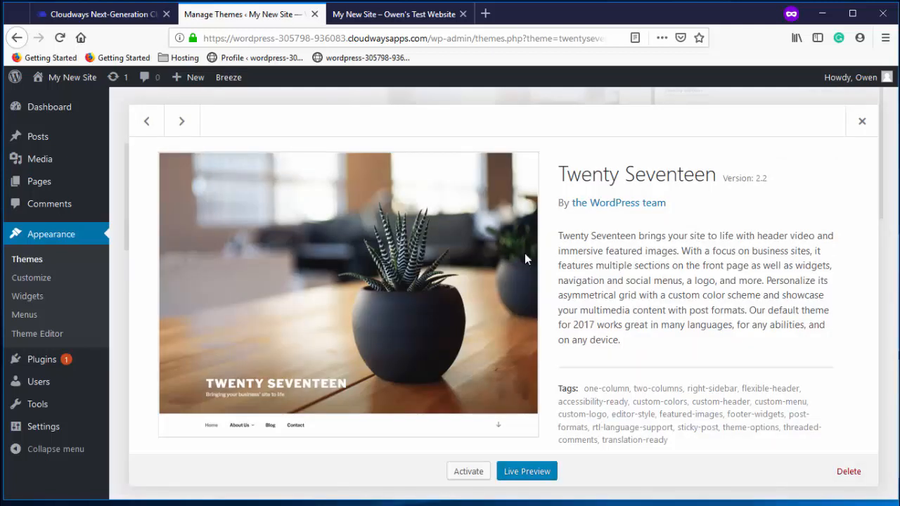
left_click(849, 471)
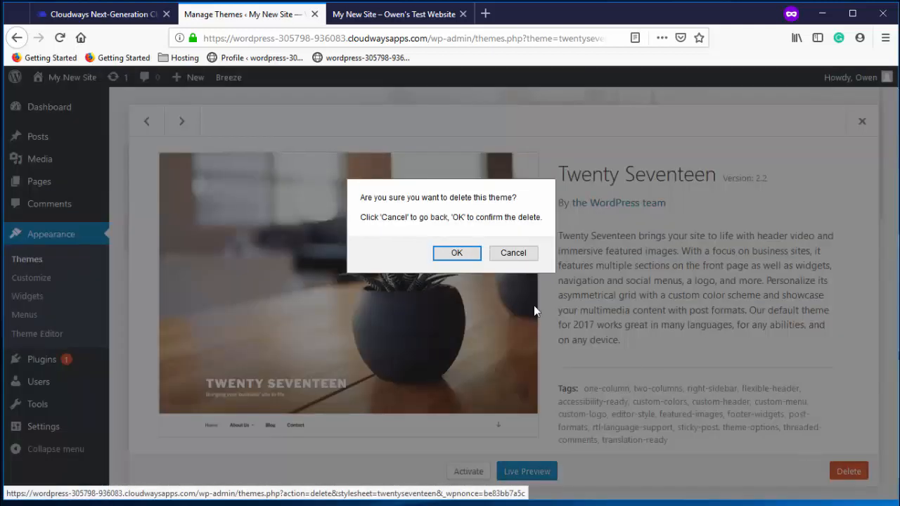
left_click(467, 254)
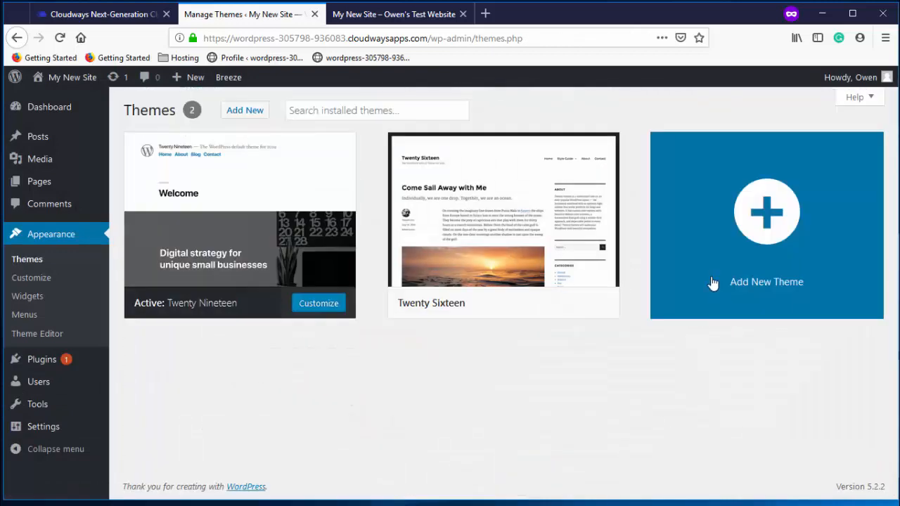
left_click(519, 256)
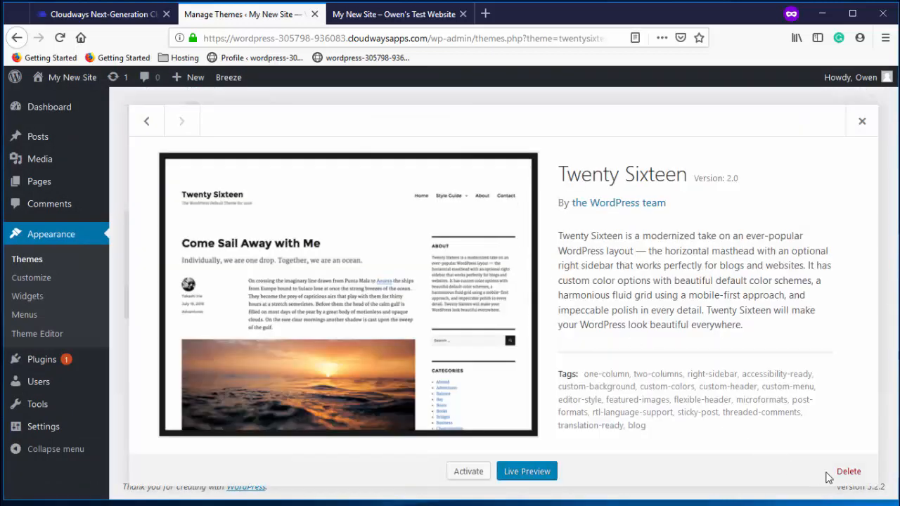
left_click(842, 470)
left_click(457, 252)
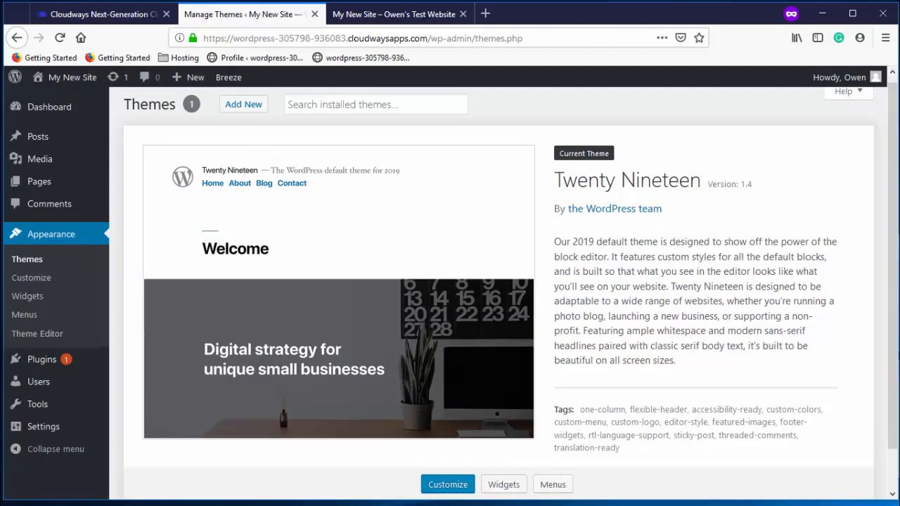
Search the Add Themes library for 'photograp' and browse the results
left_click(239, 107)
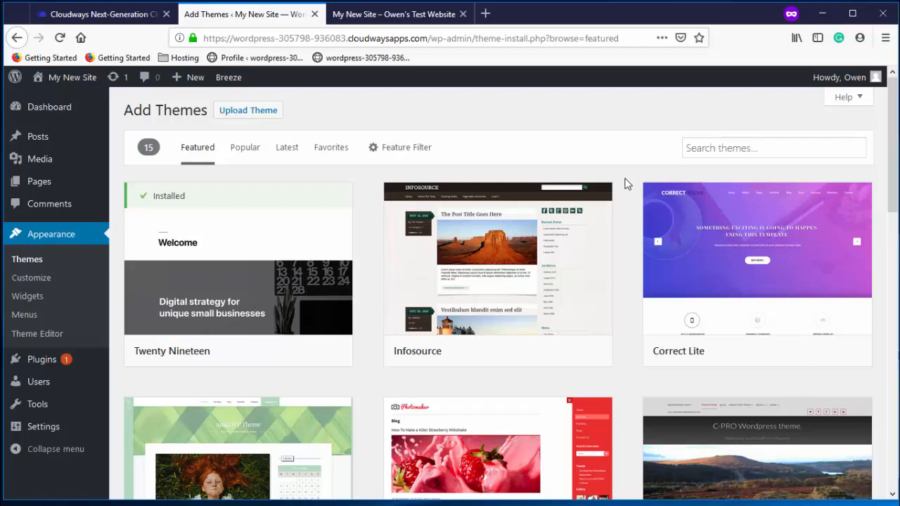
left_click(715, 154)
type("phot")
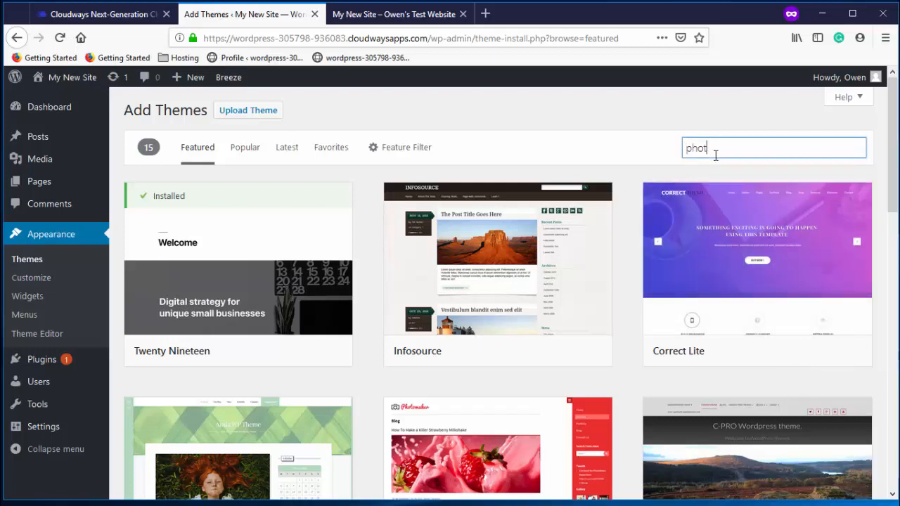
type("ography")
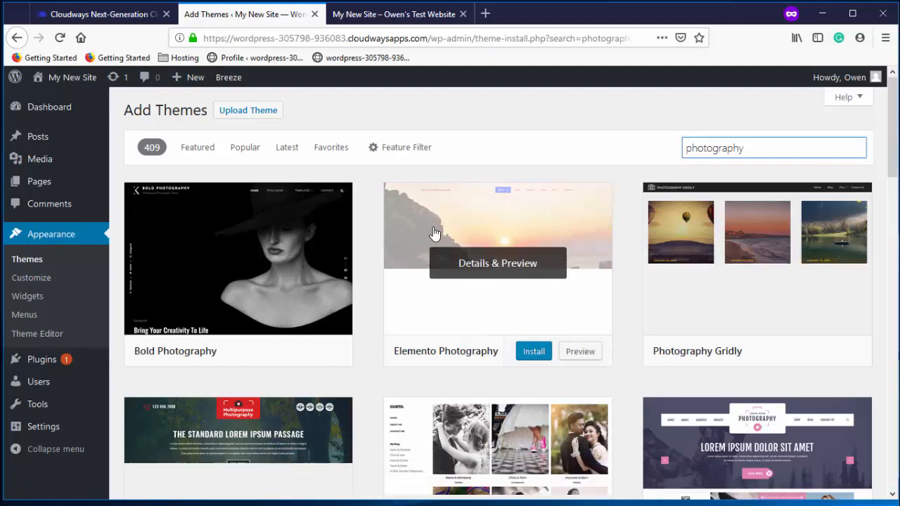
scroll(321, 251, "down", 3)
scroll(317, 281, "down", 8)
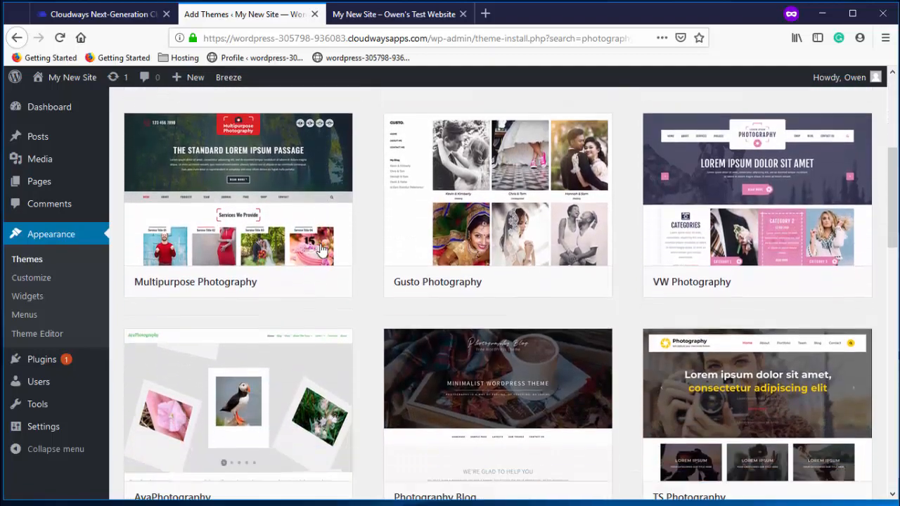
scroll(317, 338, "up", 10)
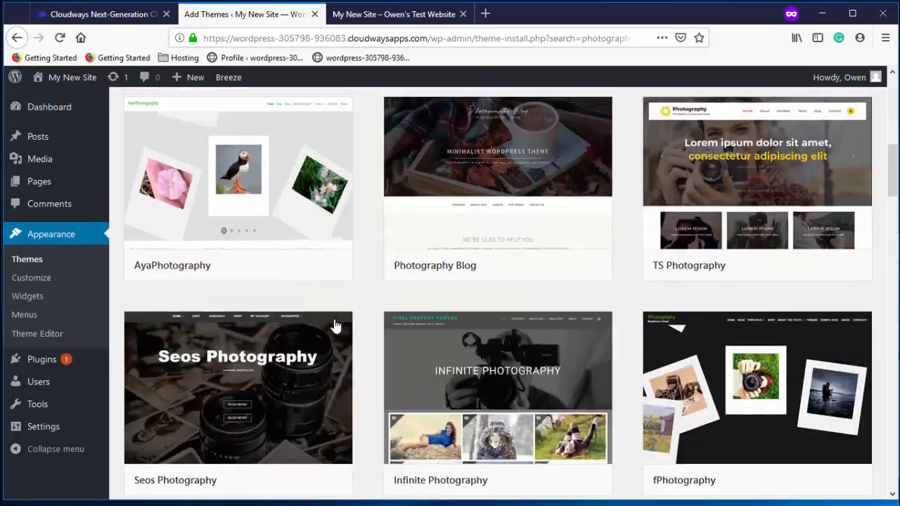
Change the theme search term to look for GeneratePress
double_click(712, 149)
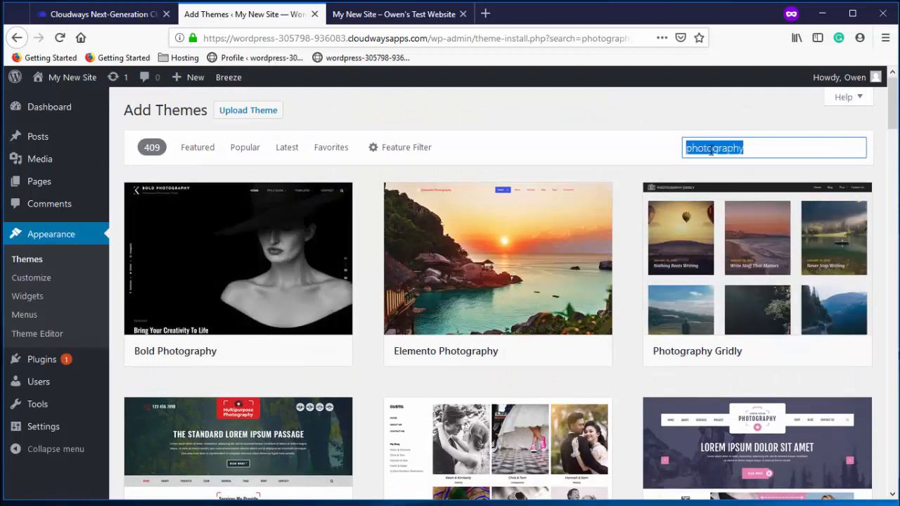
type("gen")
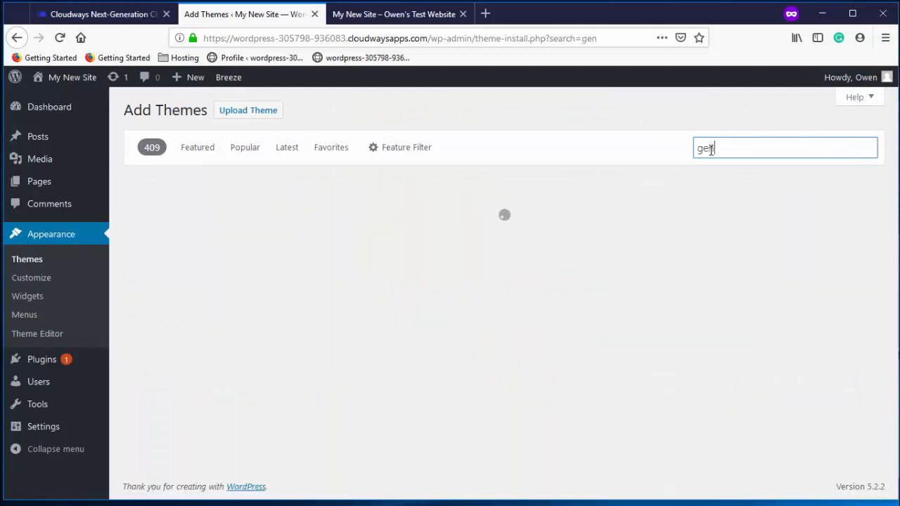
type("erator")
key("BackSpace")
key("BackSpace")
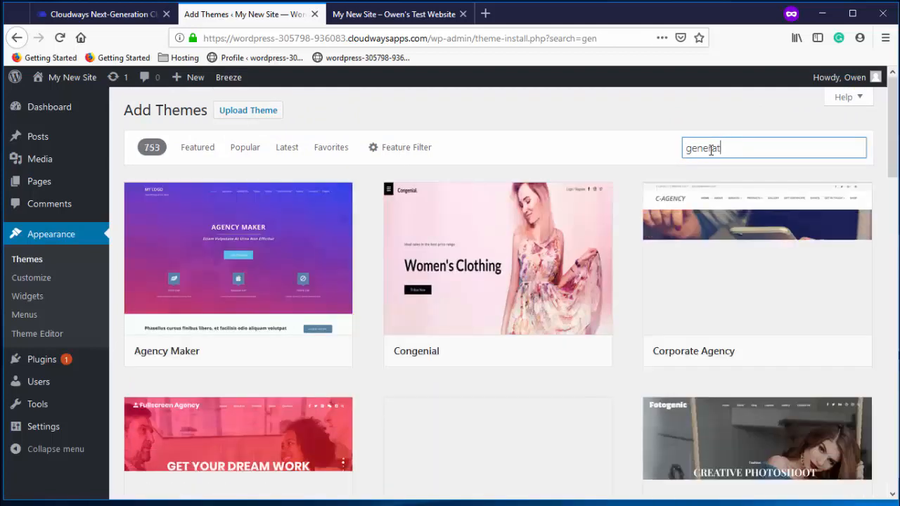
type("epress")
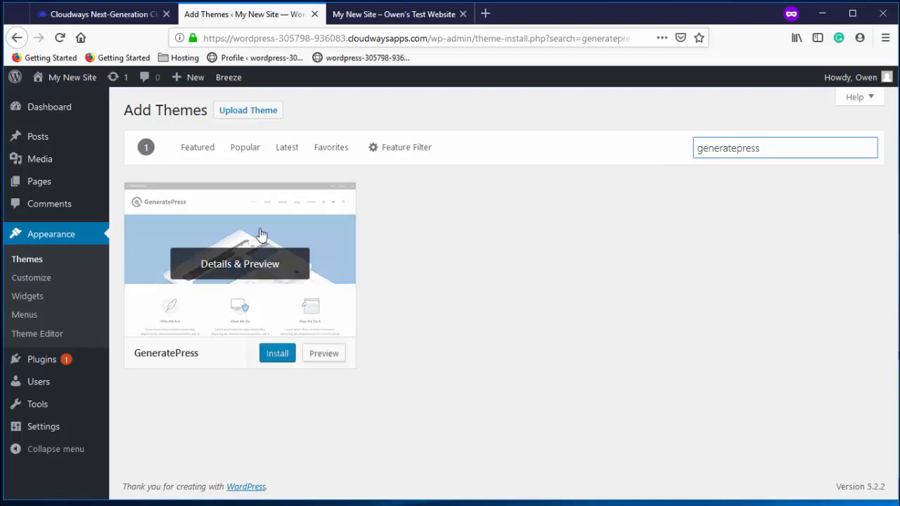
Install GeneratePress and activate it as the site's theme
left_click(242, 240)
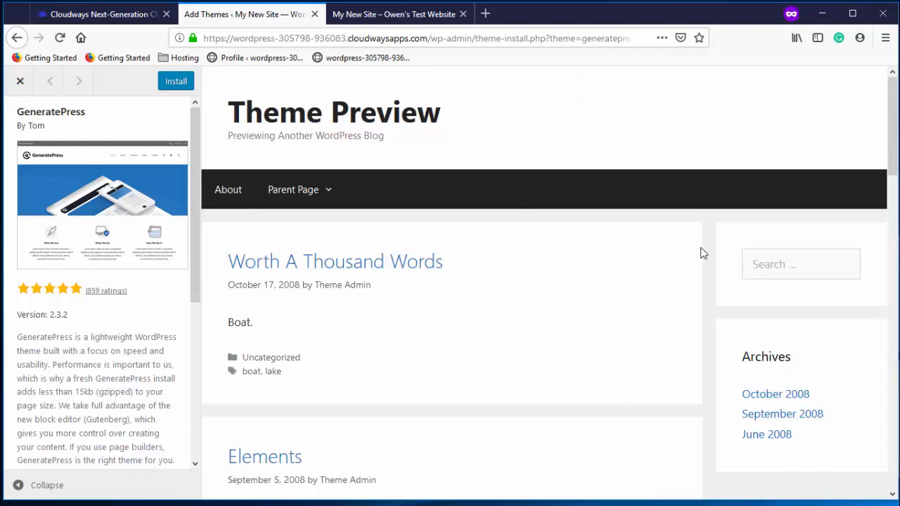
left_click(170, 83)
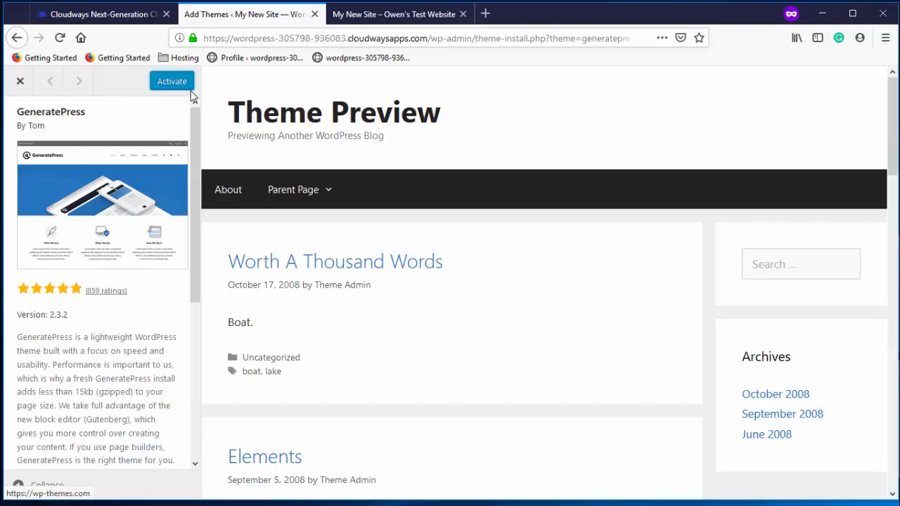
left_click(169, 85)
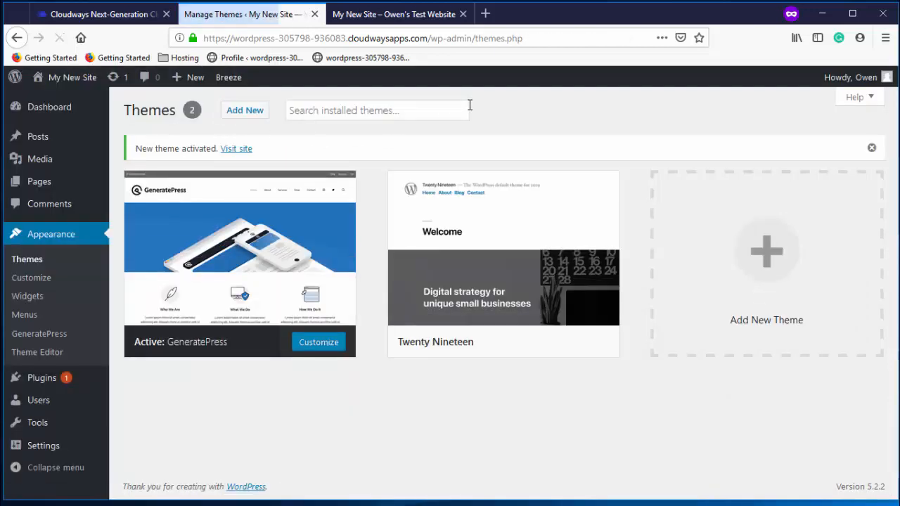
left_click(416, 23)
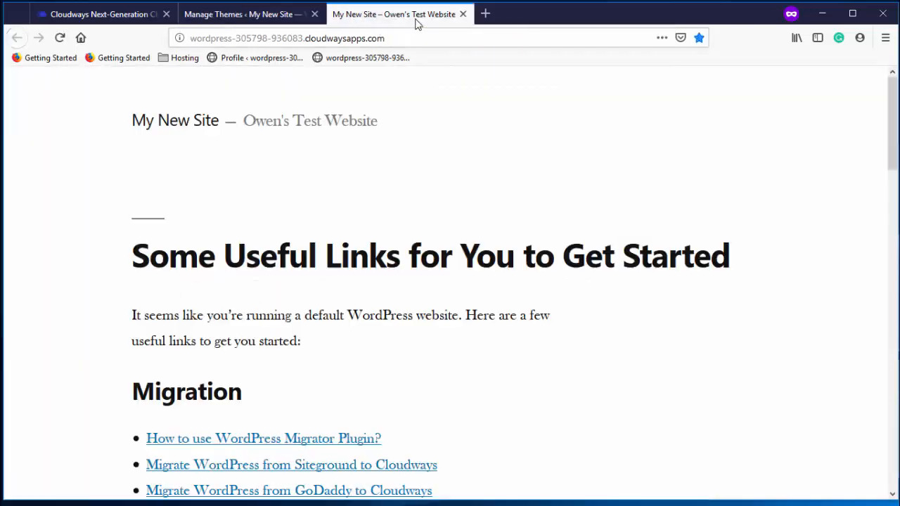
Reload the front page with GeneratePress and view Site Identity in the Customizer
left_click(60, 37)
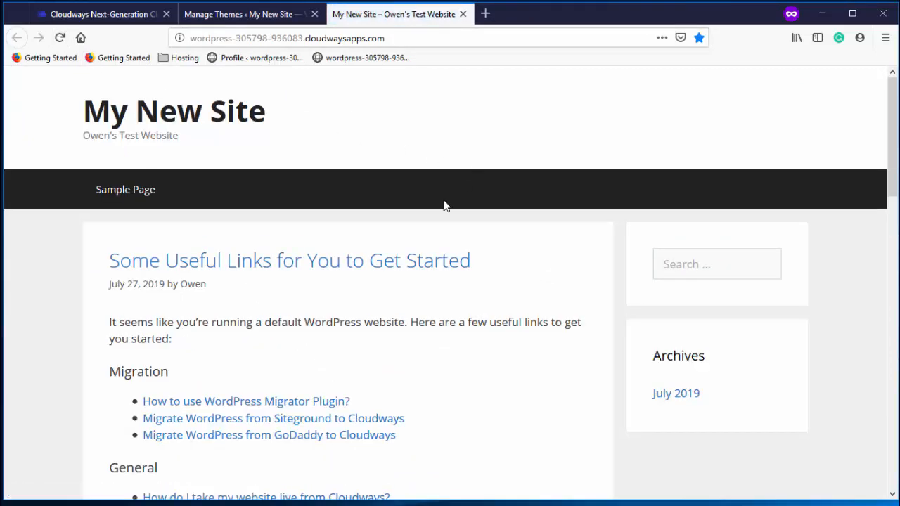
scroll(398, 214, "down", 7)
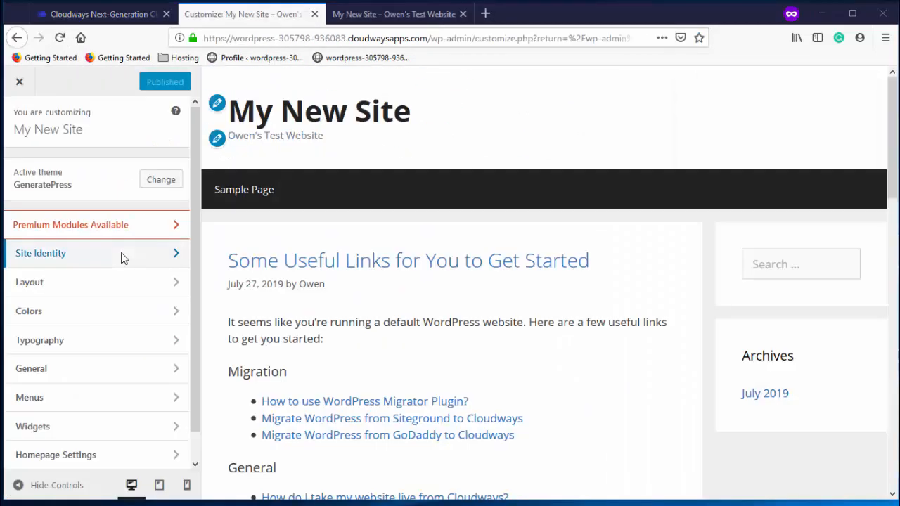
left_click(121, 257)
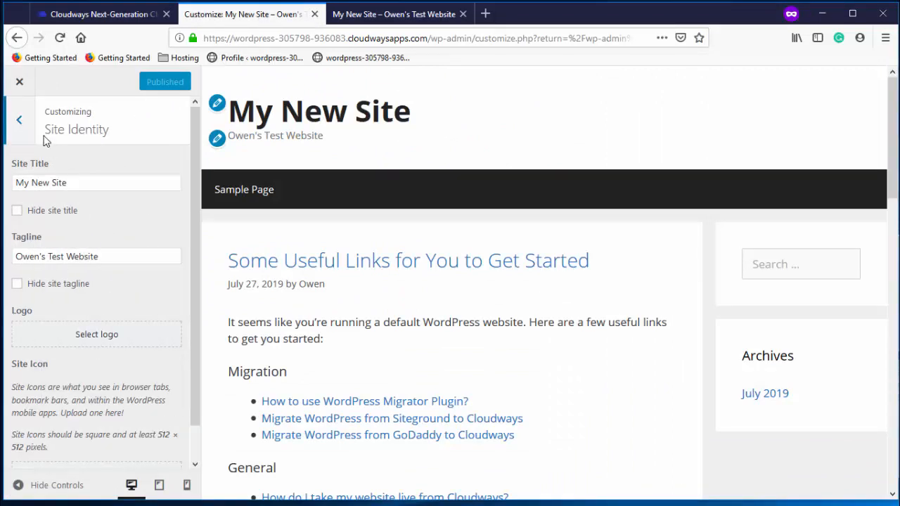
left_click(30, 139)
Review the Layout and Colors customizer sections, then close the Customizer
left_click(105, 282)
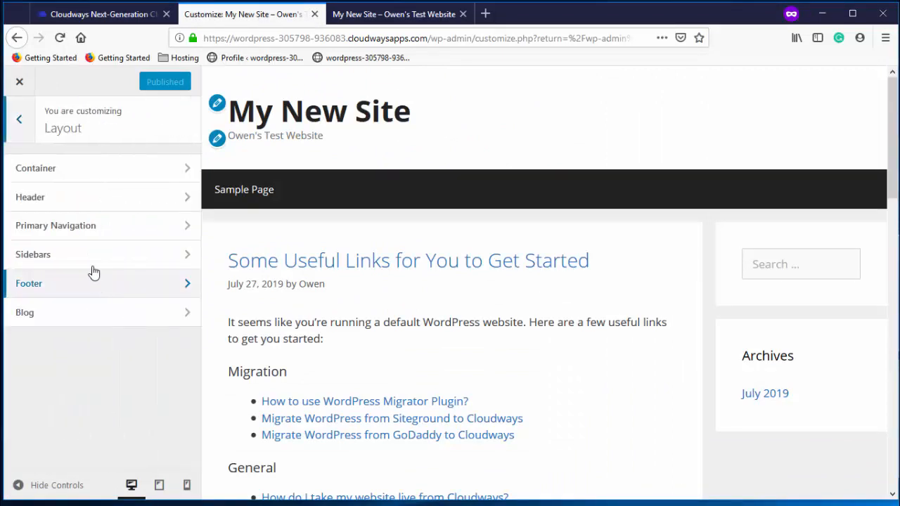
left_click(19, 119)
left_click(18, 317)
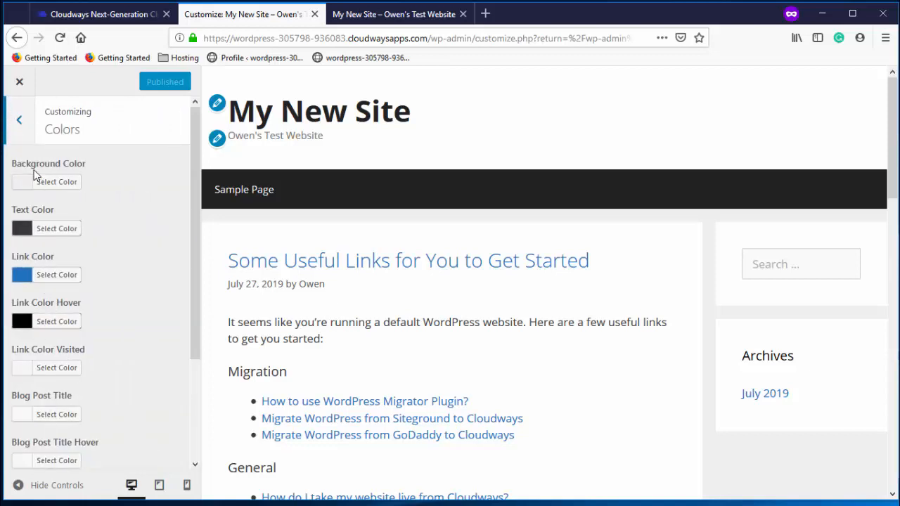
left_click(20, 120)
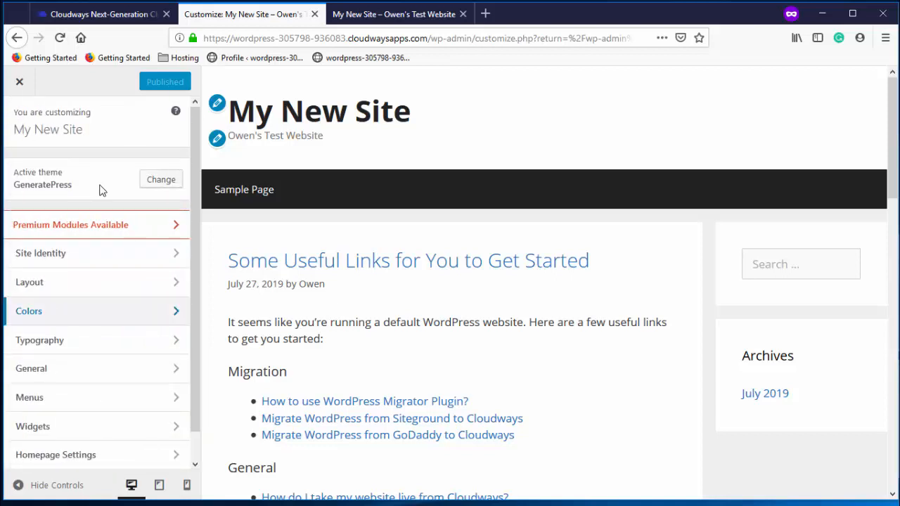
left_click(19, 85)
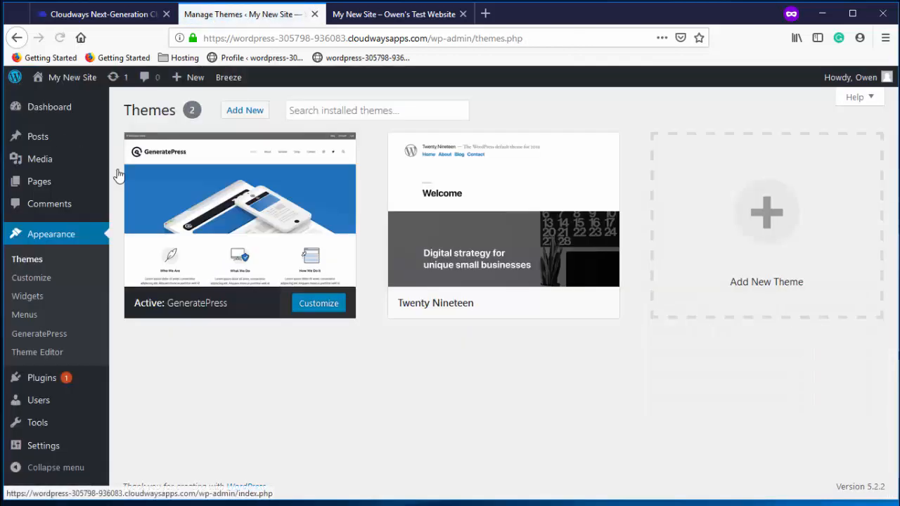
Trash the sample post 'Some Useful Links for You to Get Started' and start a new post
left_click(41, 136)
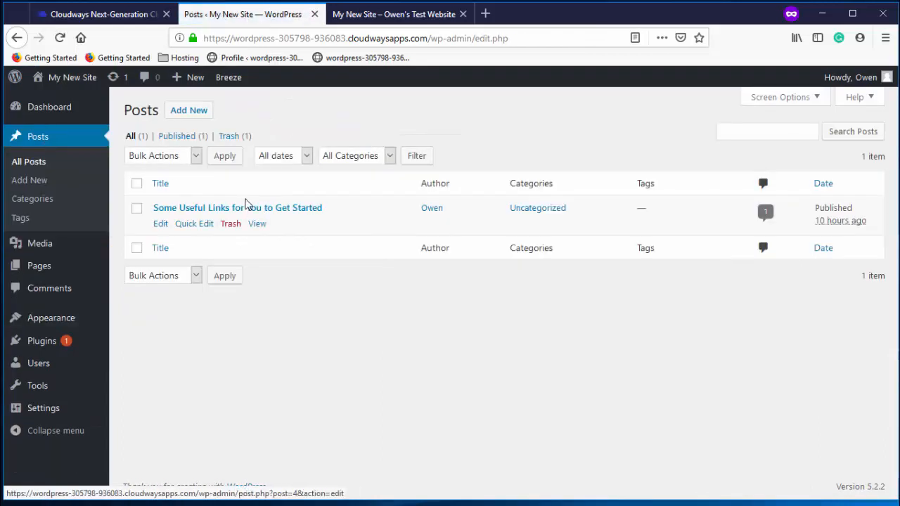
left_click(193, 209)
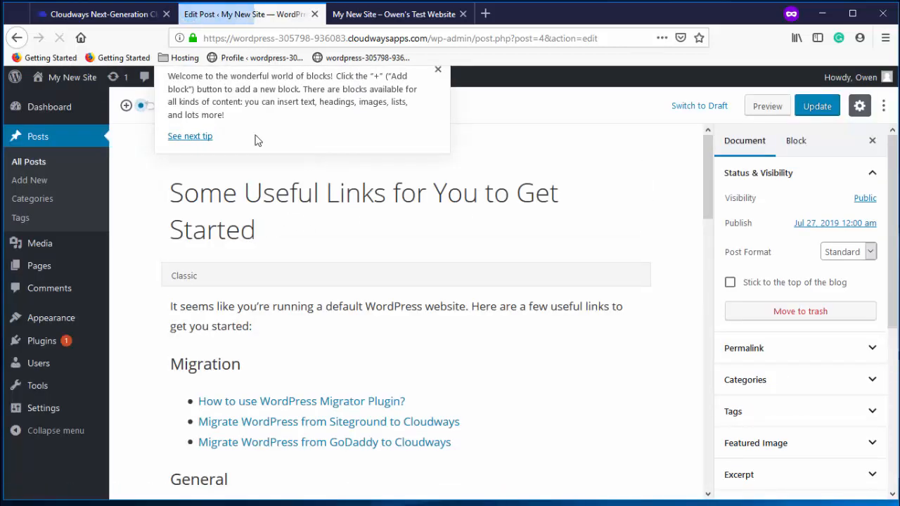
left_click(17, 37)
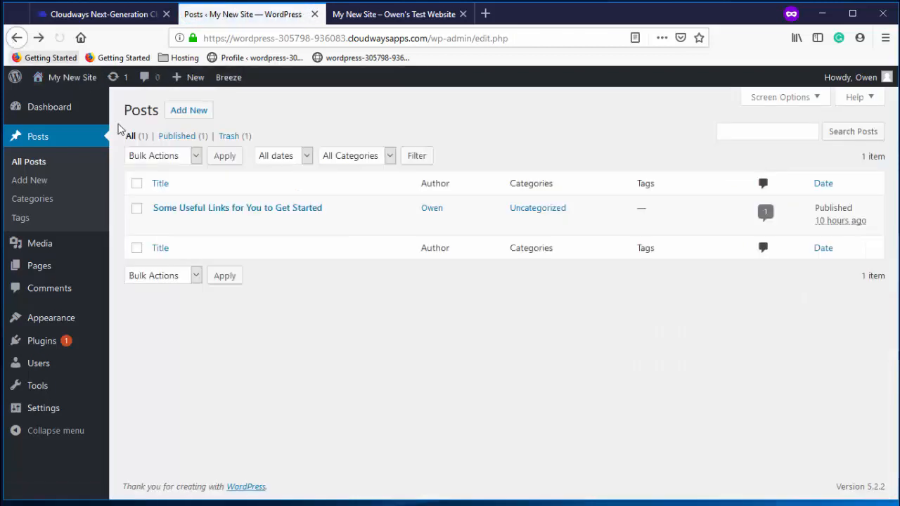
left_click(236, 225)
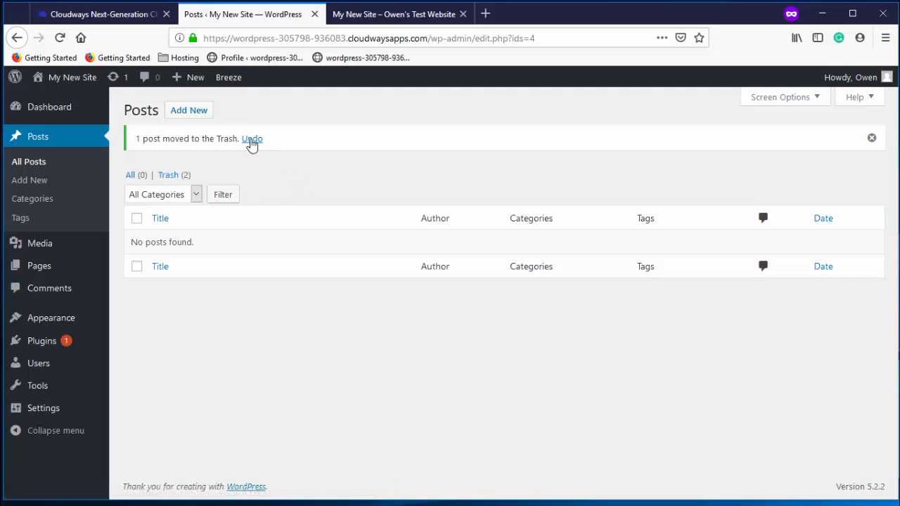
left_click(208, 112)
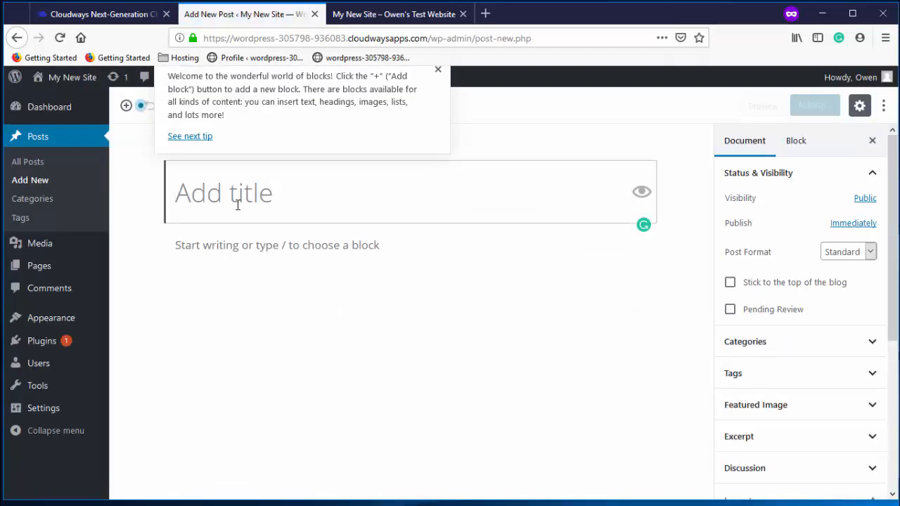
Title the post 'My First Post', write 'Welcome to the website.' and paste a lorem ipsum paragraph
type("My First ")
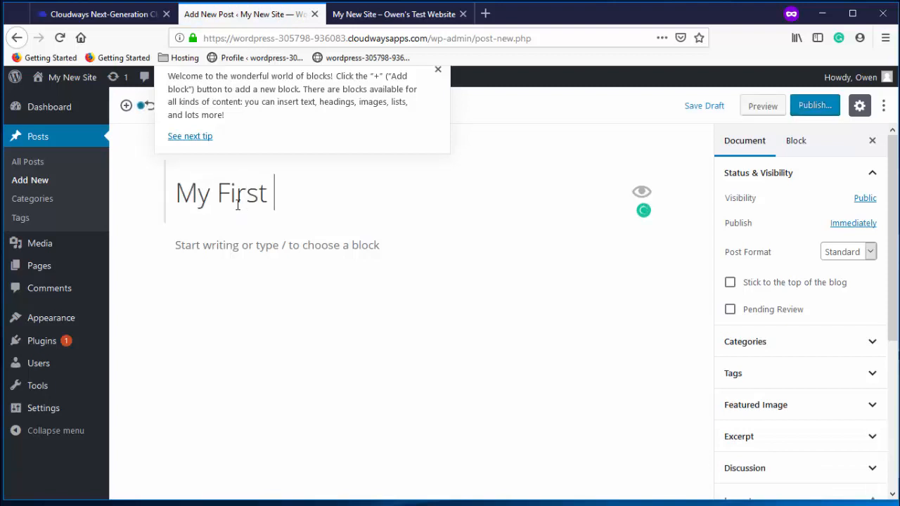
type("Post")
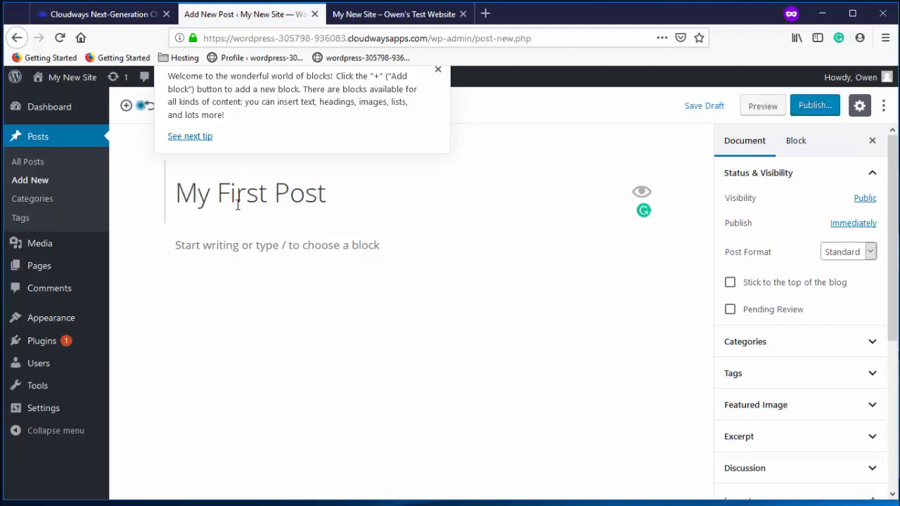
left_click(227, 243)
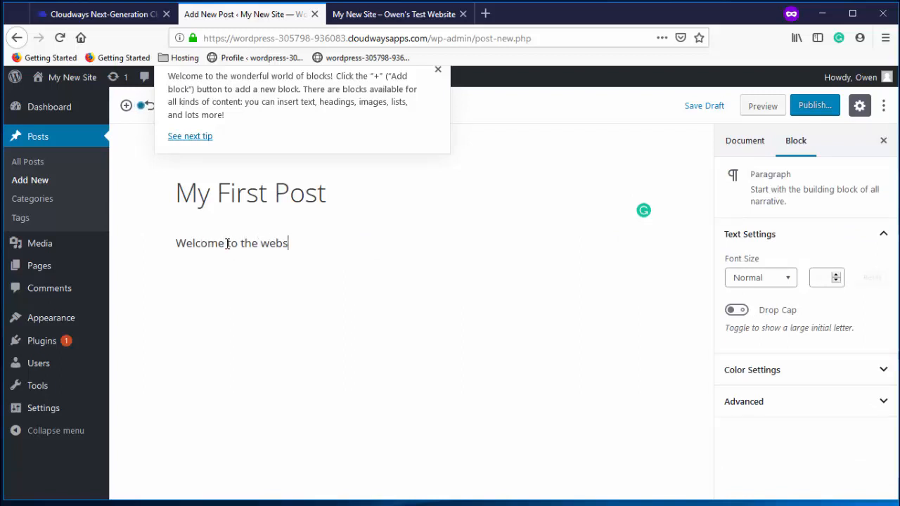
key("Return")
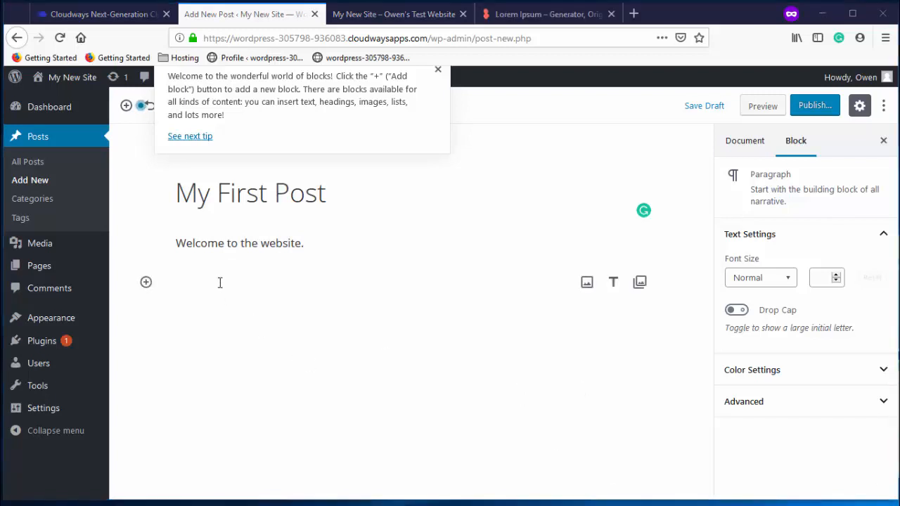
left_click(219, 283)
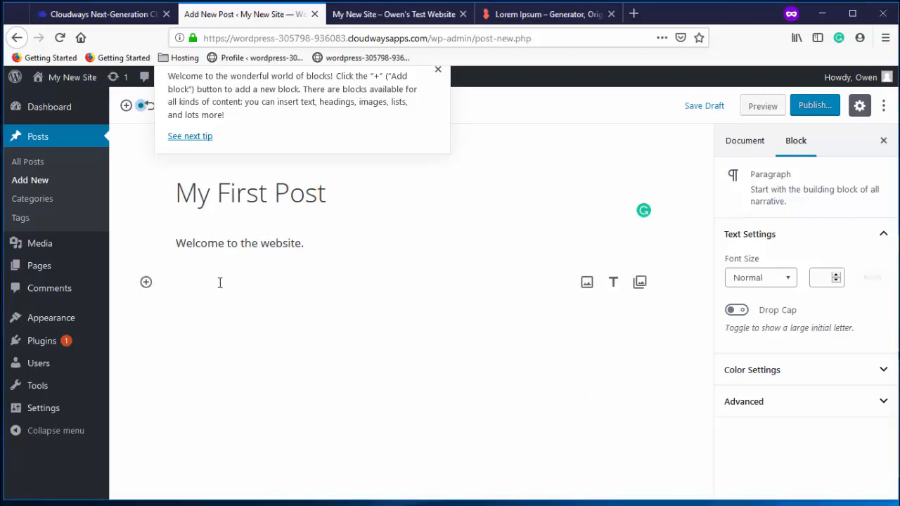
type("Lorem ipsum dolor sit amet, consectetur adipiscing elit, sed do eiusmod  tempor incididunt ut labore et dolore magna aliqua. Ut enim ad minim  veniam, quis nostrud exercitation ullamco laboris nisi ut aliquip ex ea  commodo consequat. Duis aute irure dolor in reprehenderit in voluptate  velit esse cillum dolore eu fugiat nulla pariatur. Excepteur sint  occaecat cupidatat non proident, sunt in culpa qui officia deserunt  mollit anim id est laborum.")
type("Welcome to the website.")
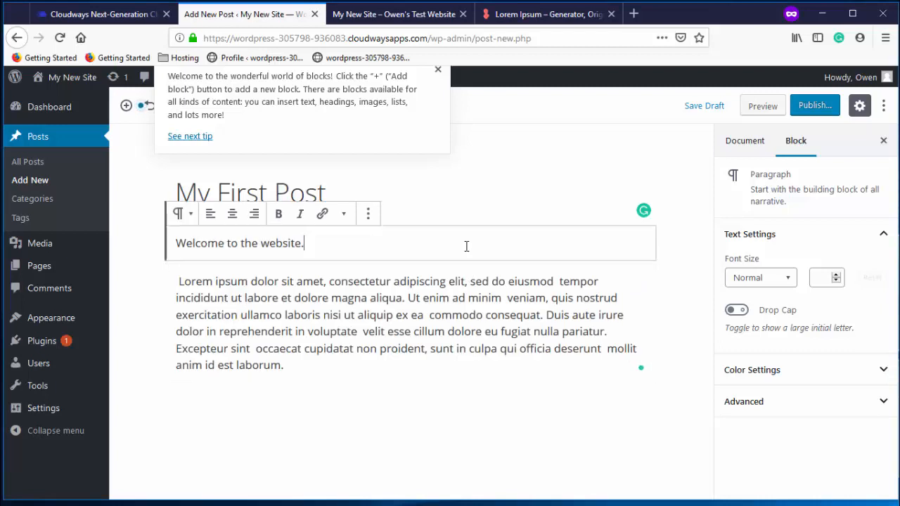
key("ctrl+z")
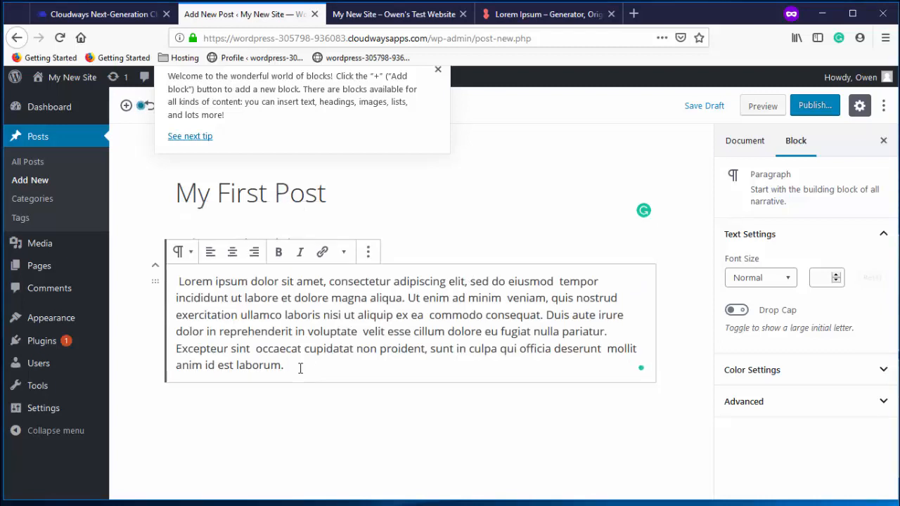
key("ctrl+shift+z")
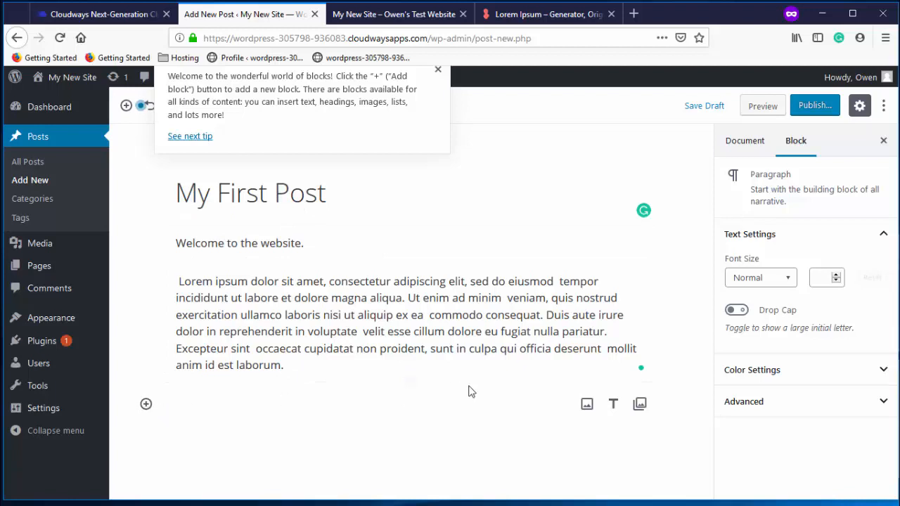
Add an image block and upload web-hosting.jpg from Downloads into the post
left_click(145, 404)
scroll(263, 275, "down", 1)
scroll(251, 257, "up", 1)
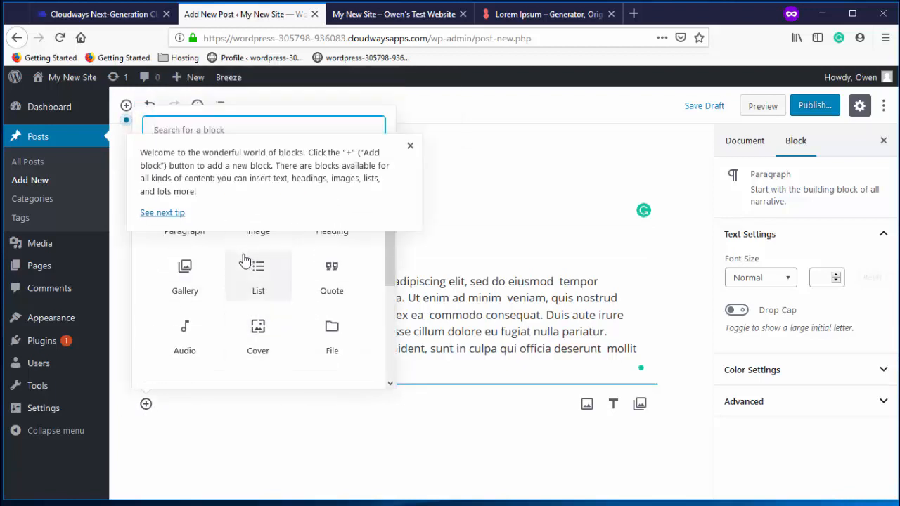
left_click(264, 242)
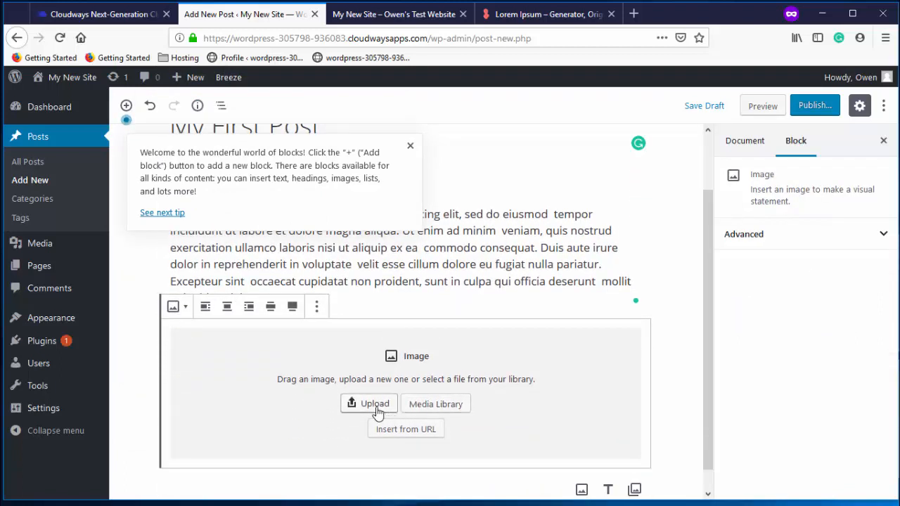
left_click(422, 407)
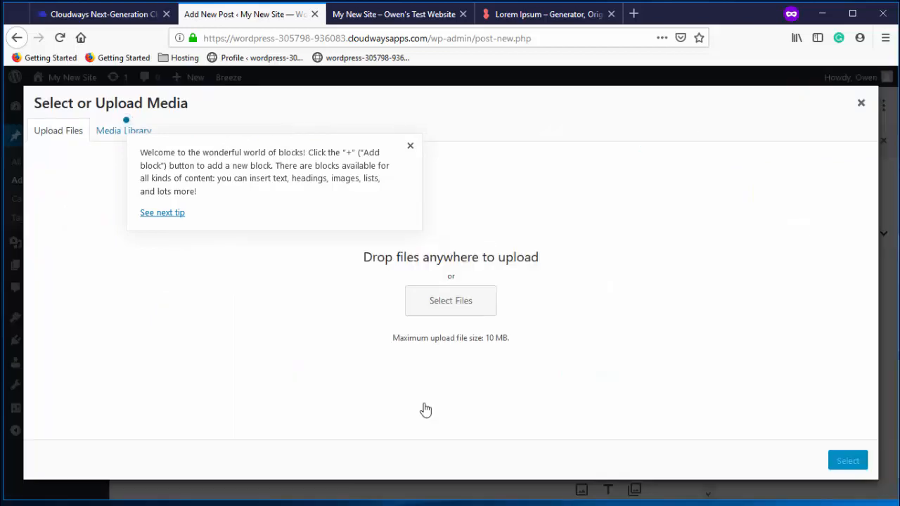
left_click(464, 310)
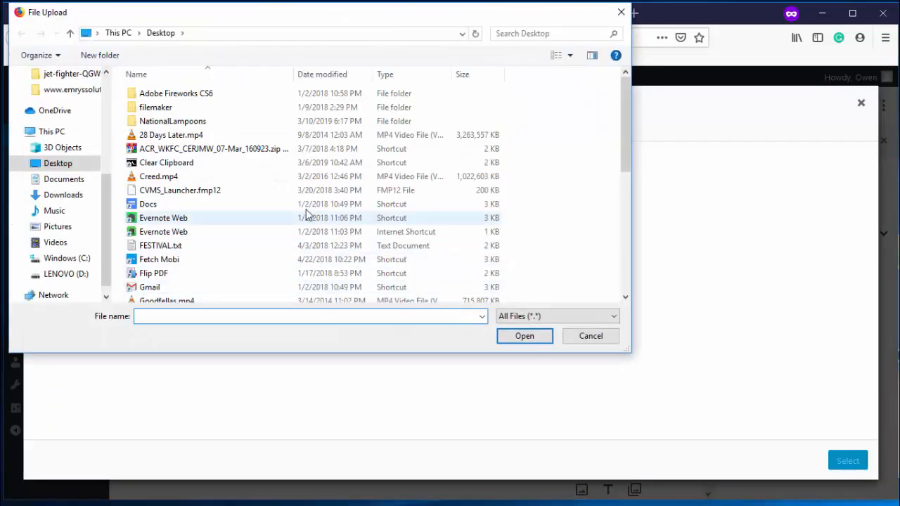
left_click(104, 100)
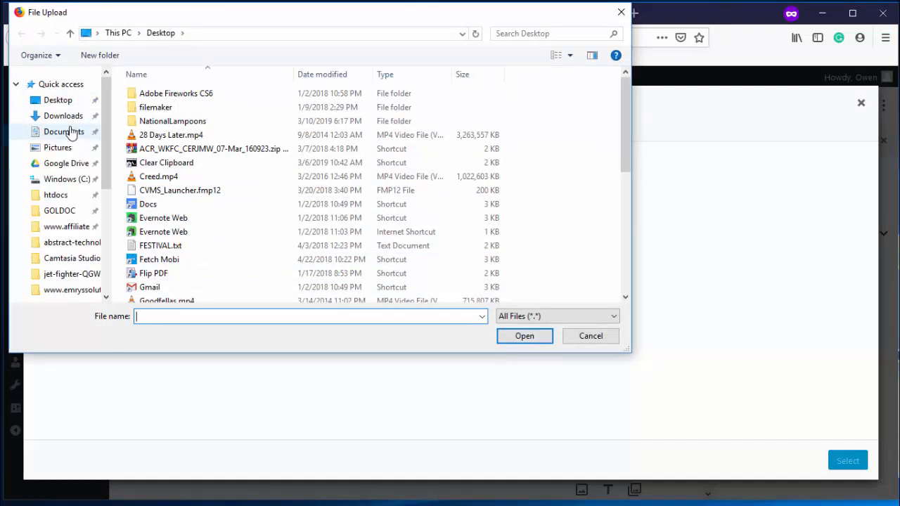
left_click(69, 120)
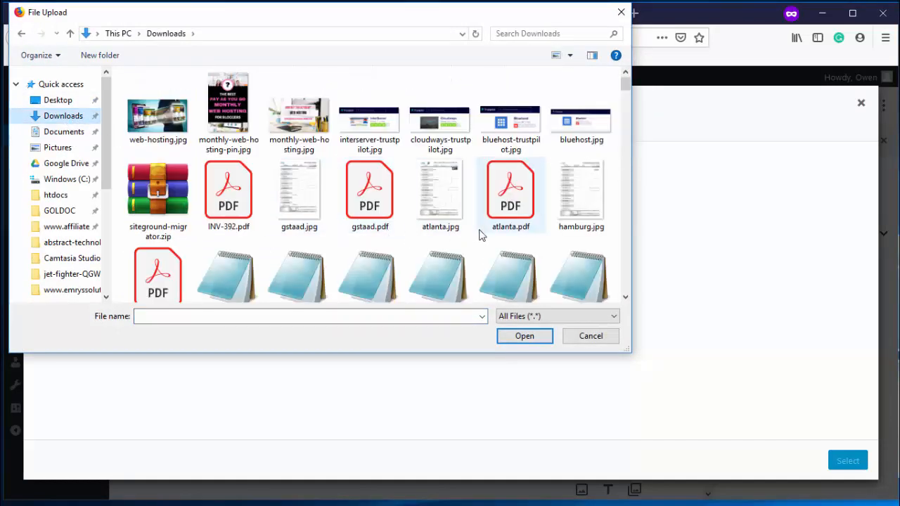
double_click(158, 141)
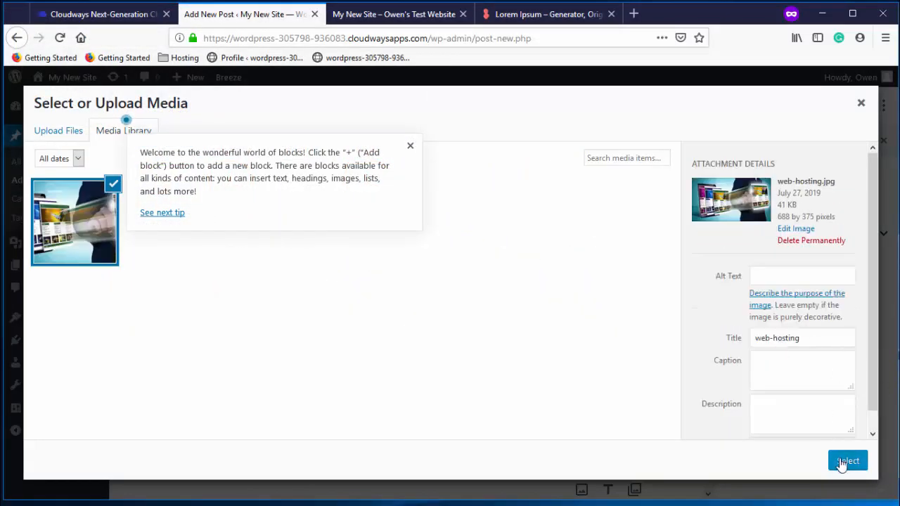
left_click(844, 461)
Publish 'My First Post'
scroll(576, 320, "down", 5)
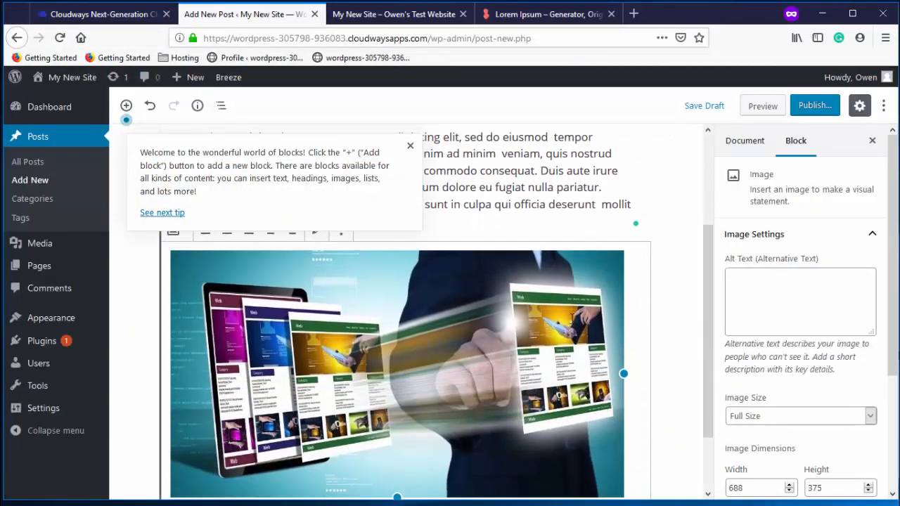
scroll(574, 326, "up", 3)
left_click(817, 111)
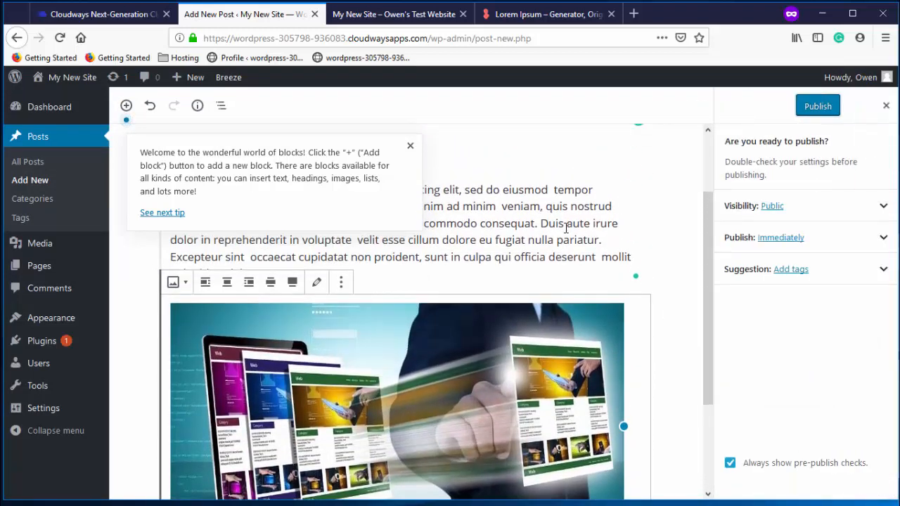
left_click(808, 109)
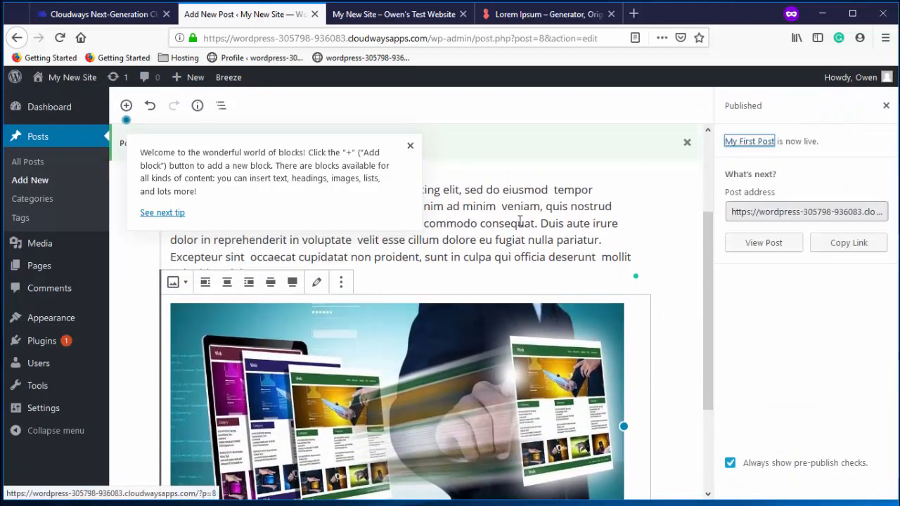
Reload the live front page, then purge all of the site's cache with Breeze
left_click(380, 14)
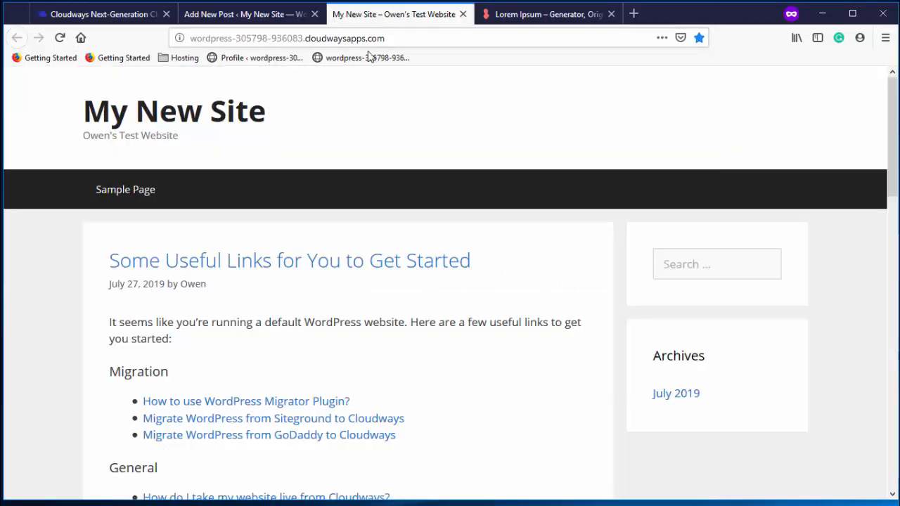
left_click(59, 38)
left_click(290, 21)
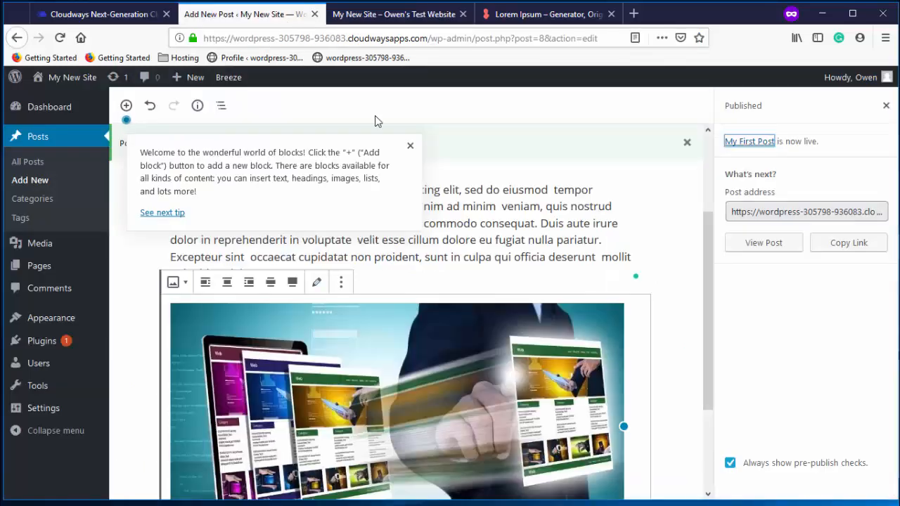
mouse_move(237, 86)
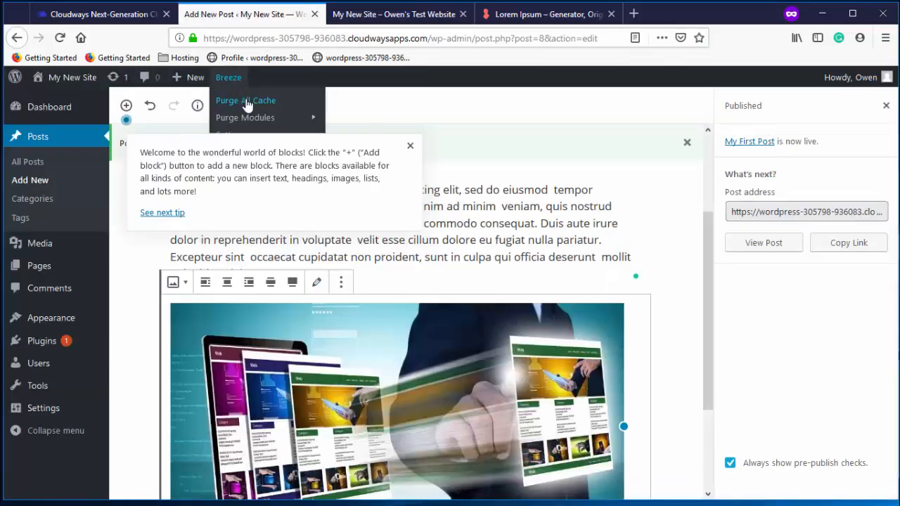
left_click(250, 102)
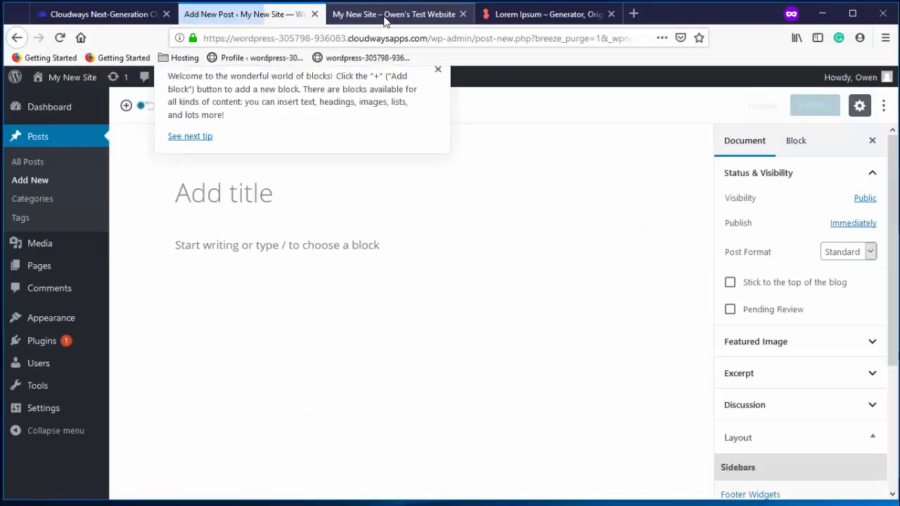
Reload the front page to confirm My First Post and its image now appear
left_click(384, 14)
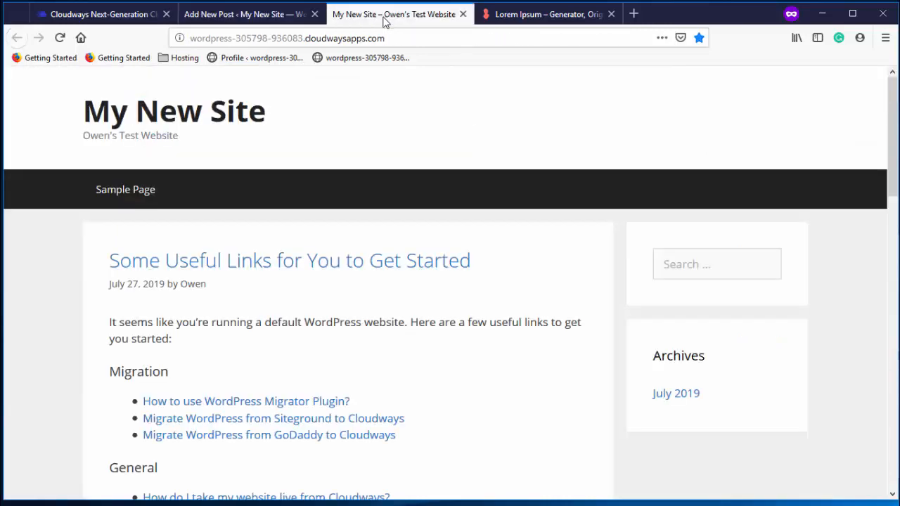
left_click(59, 38)
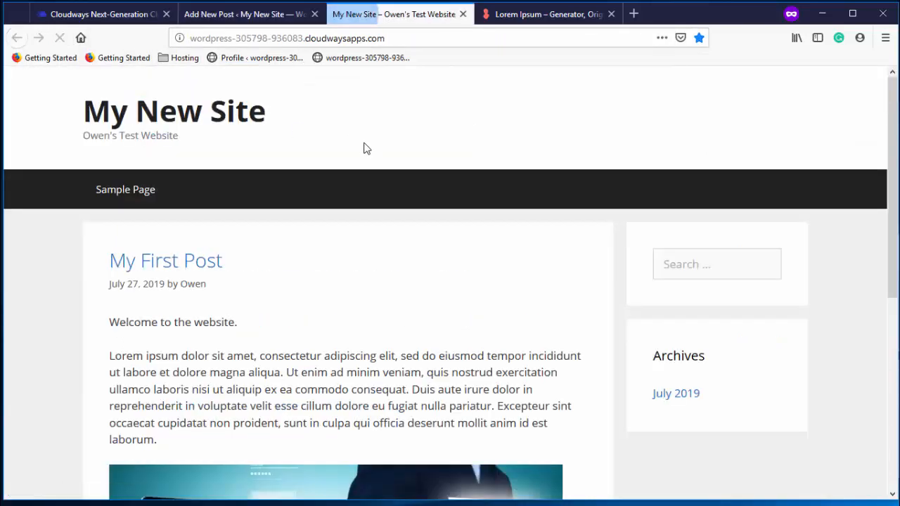
scroll(490, 220, "down", 2)
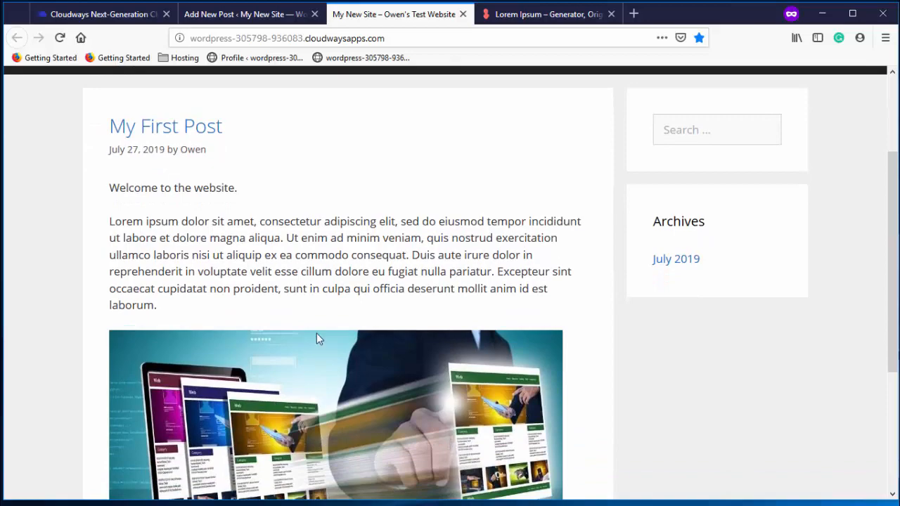
scroll(316, 333, "down", 3)
scroll(317, 333, "up", 5)
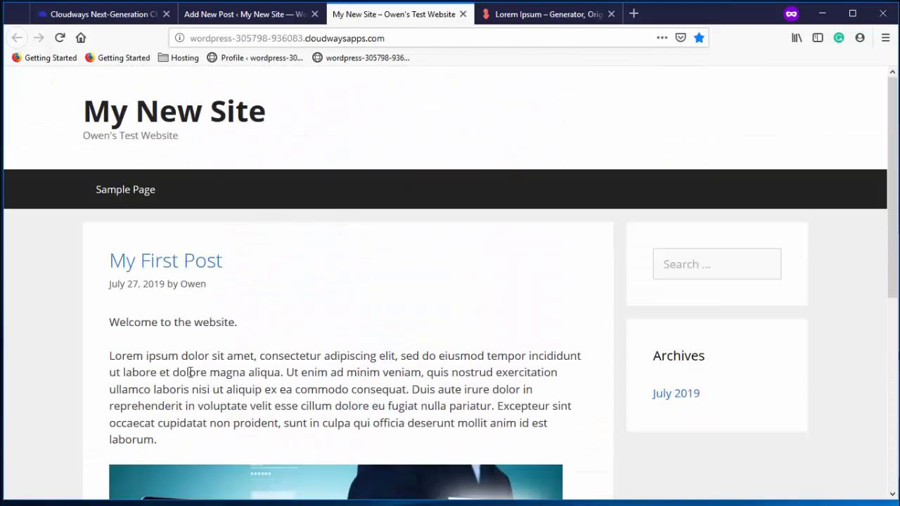
scroll(220, 321, "down", 2)
scroll(220, 311, "up", 2)
left_click(285, 21)
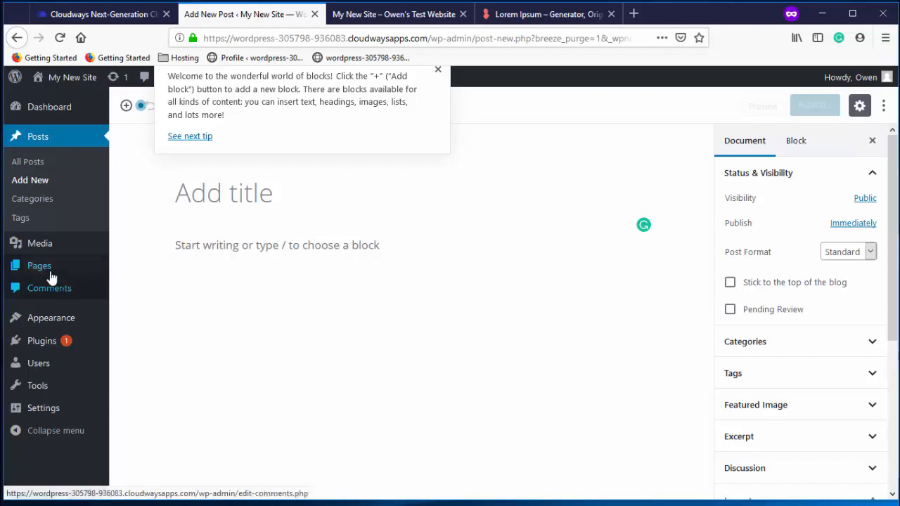
Create a new page and title it Welcome
mouse_move(51, 274)
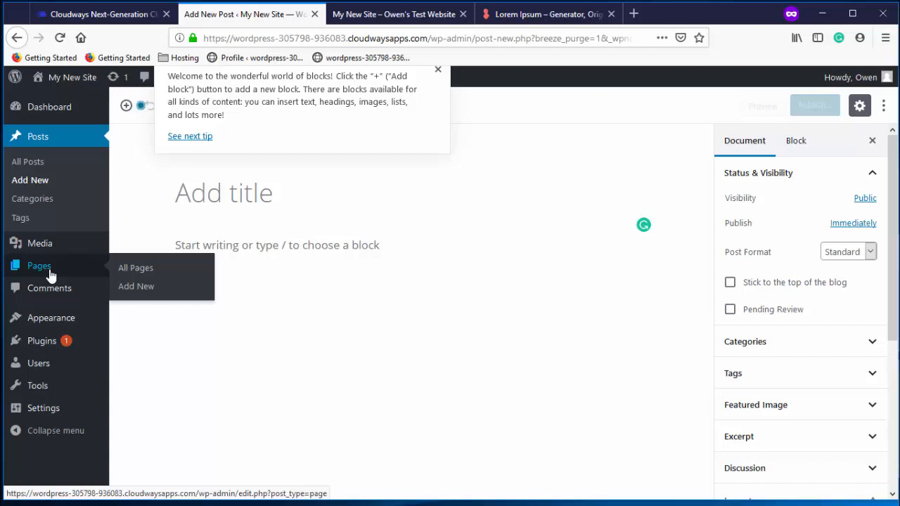
left_click(51, 274)
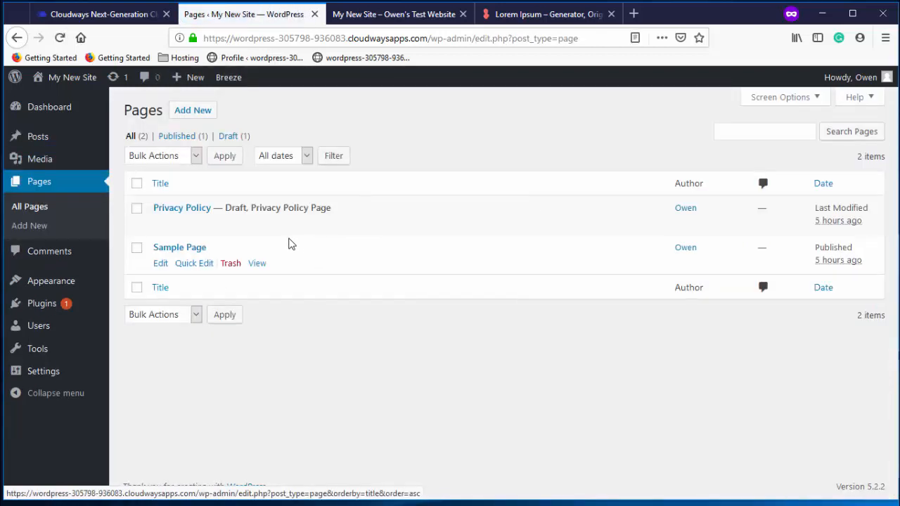
left_click(205, 112)
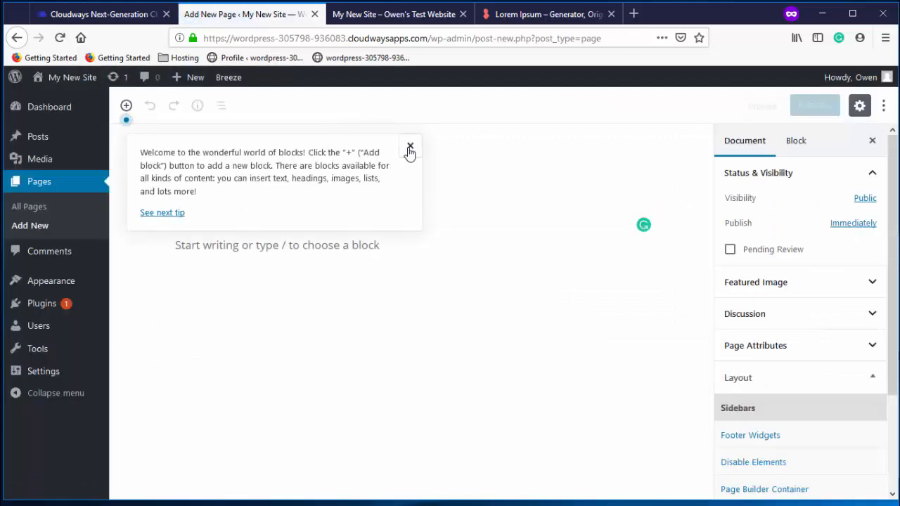
left_click(410, 147)
type("Home")
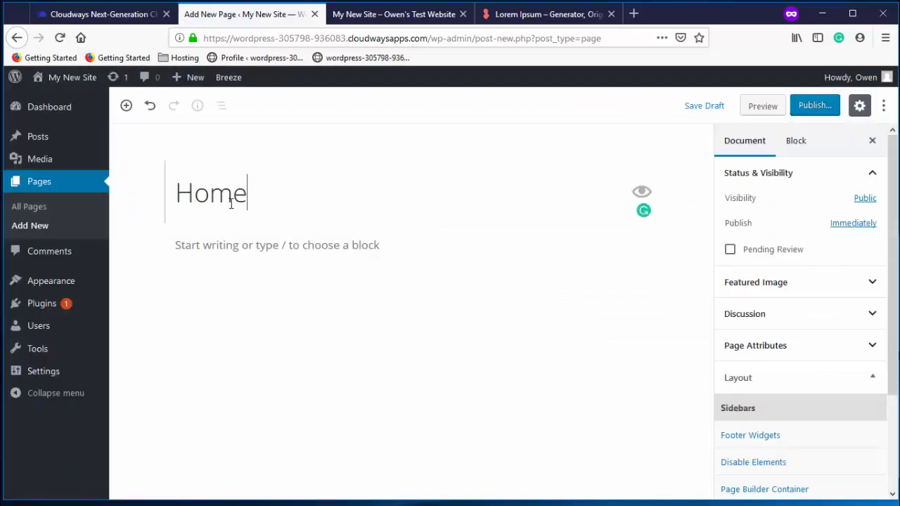
double_click(230, 204)
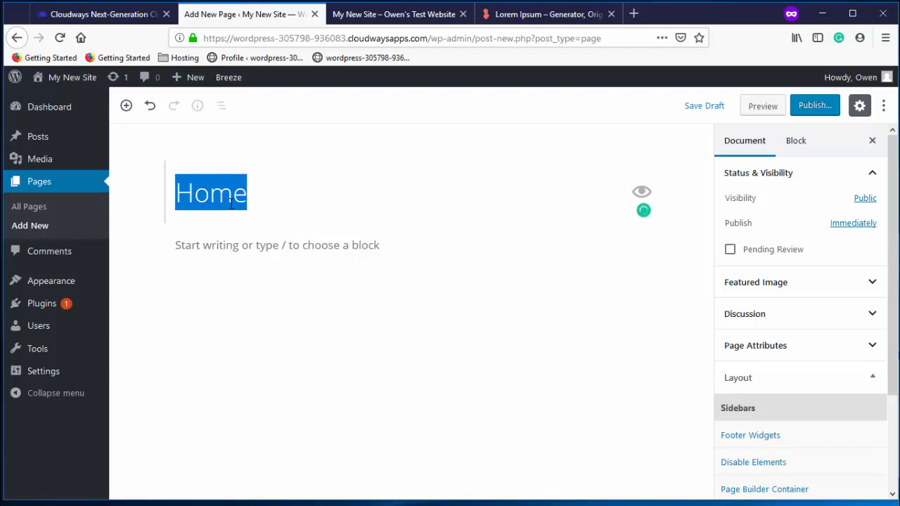
type("Welcome")
Write a welcome line and paste a Lorem ipsum paragraph below it
left_click(236, 245)
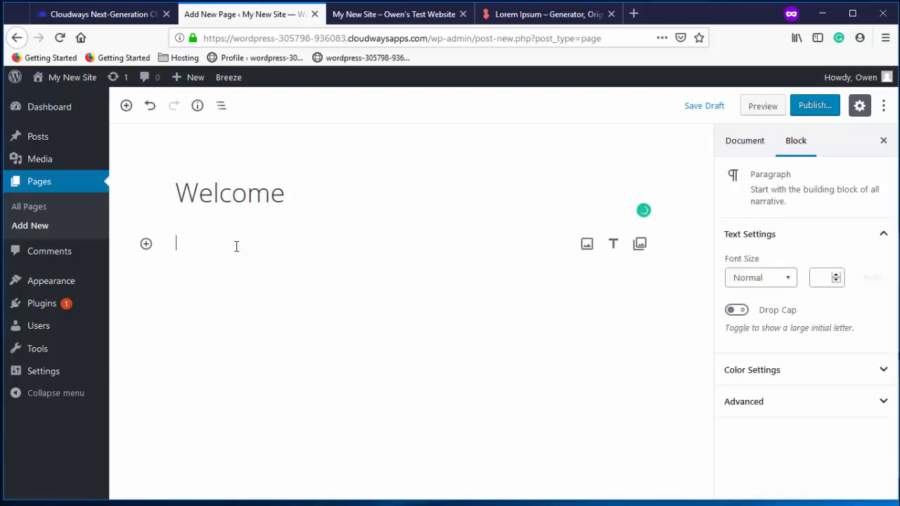
type("Welcome to the Website.")
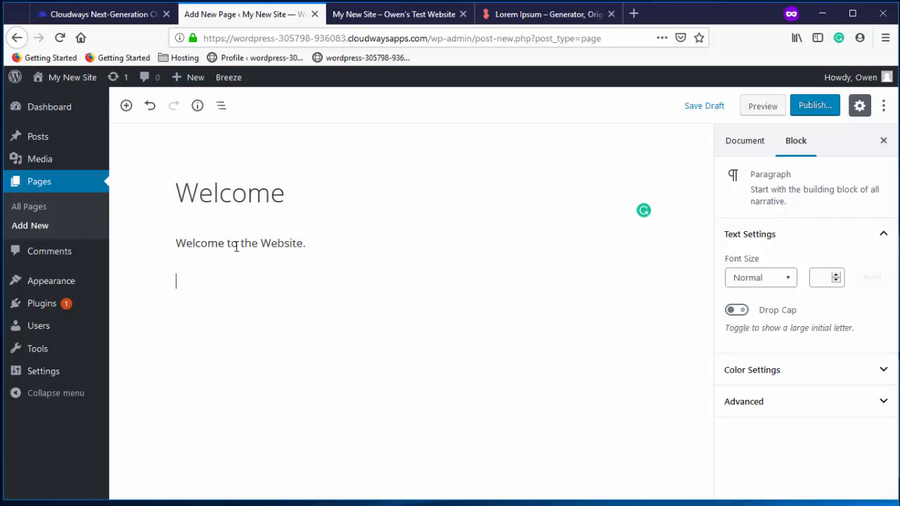
type("Lorem ipsum dolor sit amet, consectetur adipiscing elit, sed do eiusmod  tempor incididunt ut labore et dolore magna aliqua. Ut enim ad minim  veniam, quis nostrud exercitation ullamco laboris nisi ut aliquip ex ea  commodo consequat. Duis aute irure dolor in reprehenderit in voluptate  velit esse cillum dolore eu fugiat nulla pariatur. Excepteur sint  occaecat cupidatat non proident, sunt in culpa qui officia deserunt  mollit anim id est laborum.")
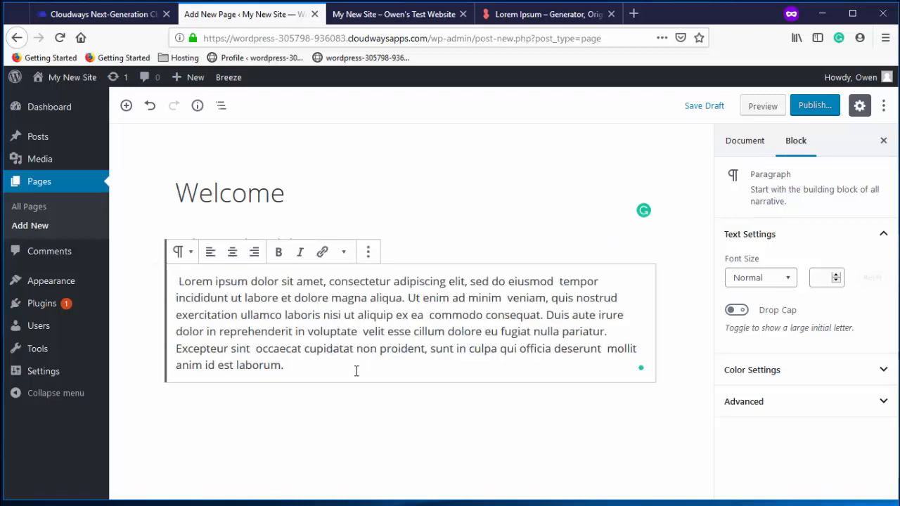
key("Return")
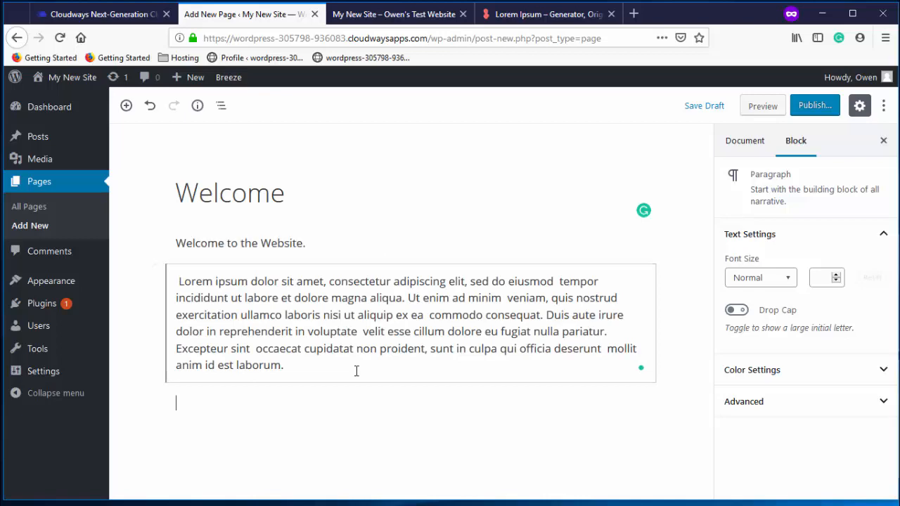
left_click(630, 15)
key("ctrl+w")
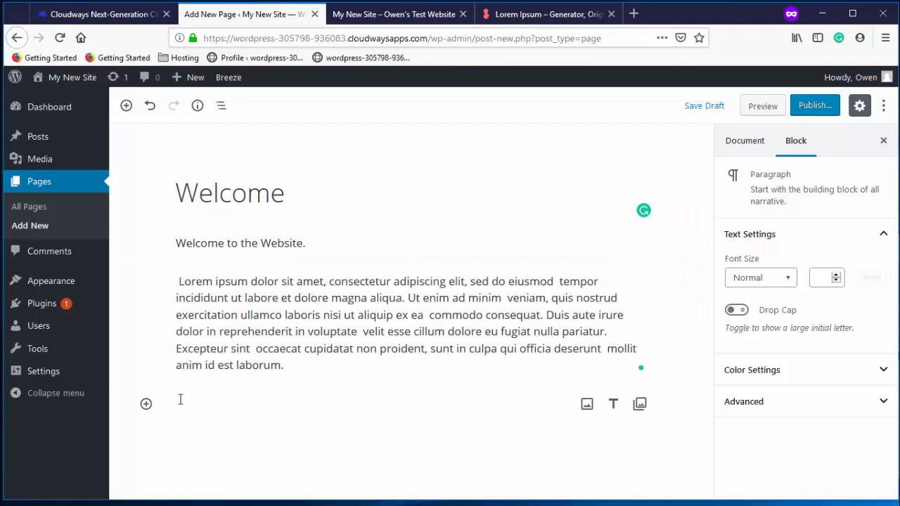
Embed the Imagine Dragons YouTube video in a YouTube block and publish the Welcome page
left_click(146, 405)
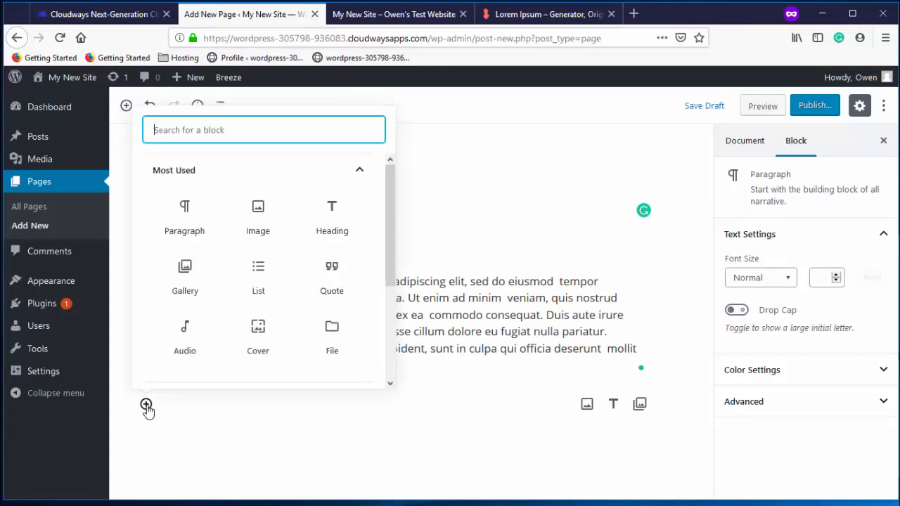
scroll(269, 290, "down", 3)
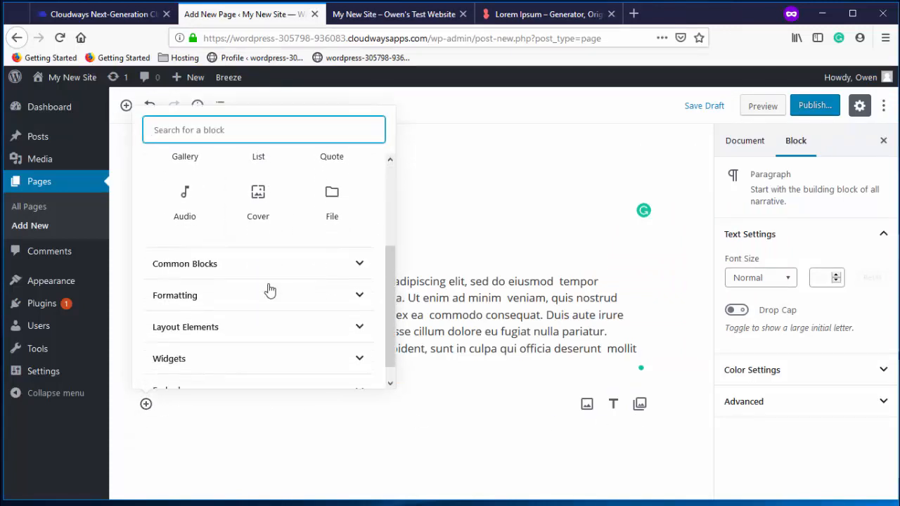
scroll(241, 322, "down", 1)
left_click(243, 320)
scroll(251, 311, "down", 1)
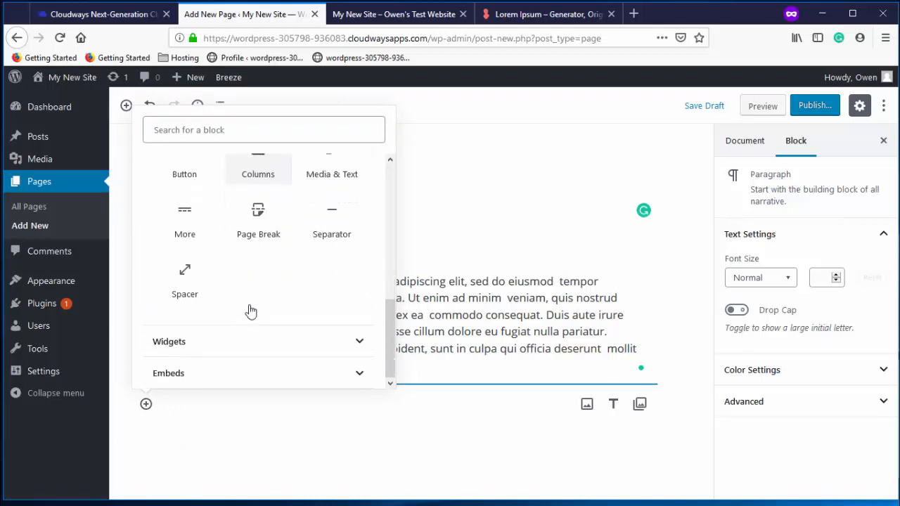
left_click(247, 373)
scroll(267, 309, "down", 1)
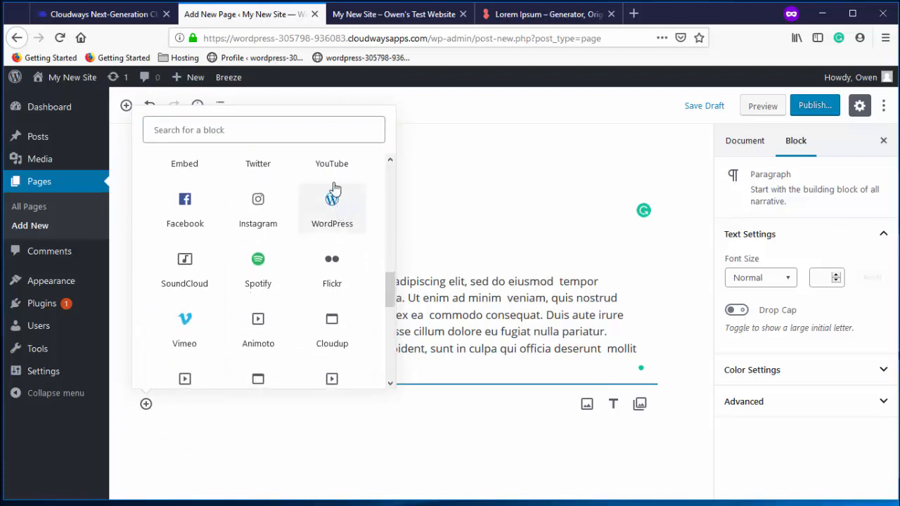
left_click(331, 173)
key("ctrl+v")
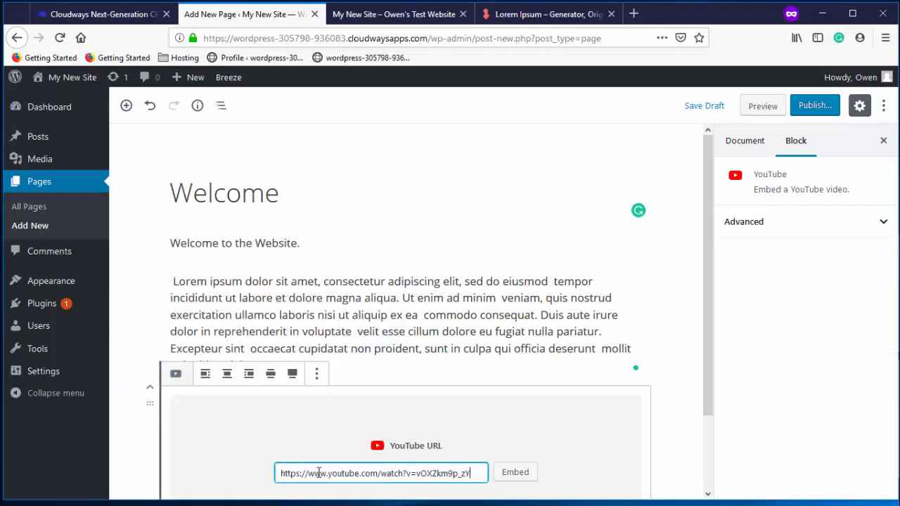
left_click(518, 383)
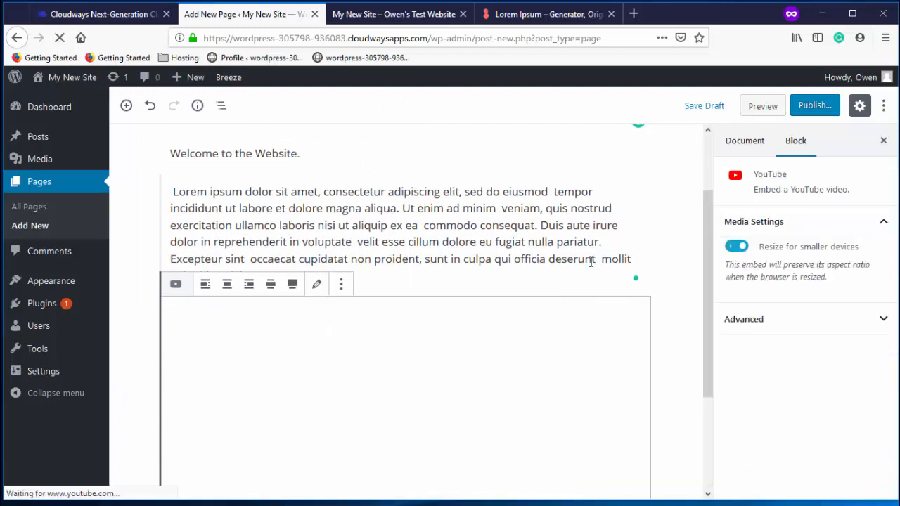
scroll(570, 213, "up", 2)
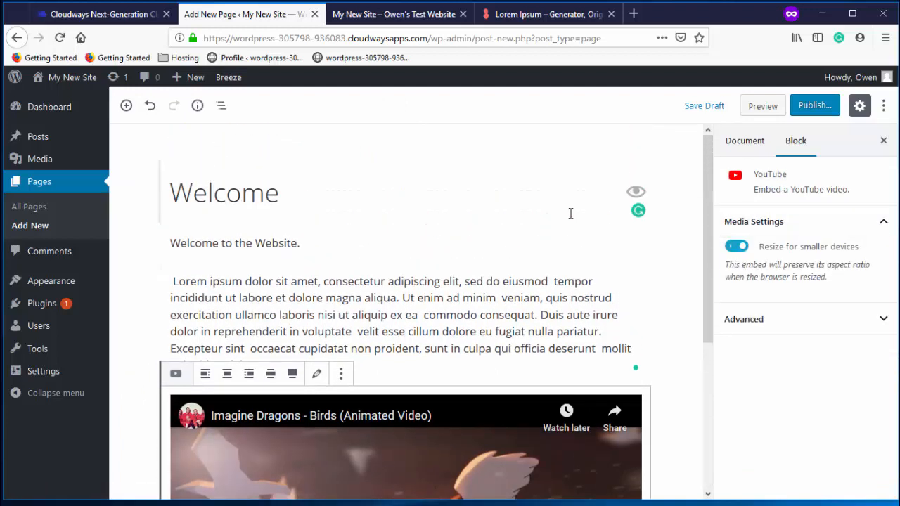
left_click(814, 106)
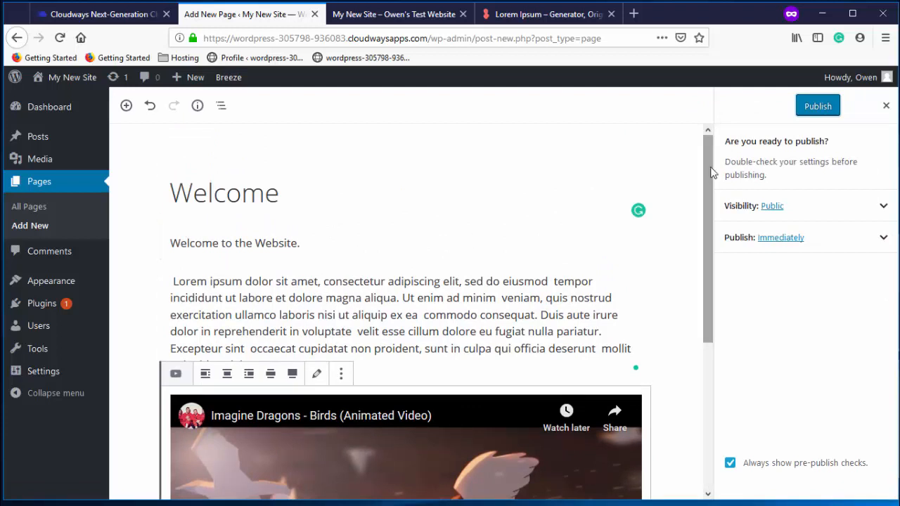
left_click(818, 108)
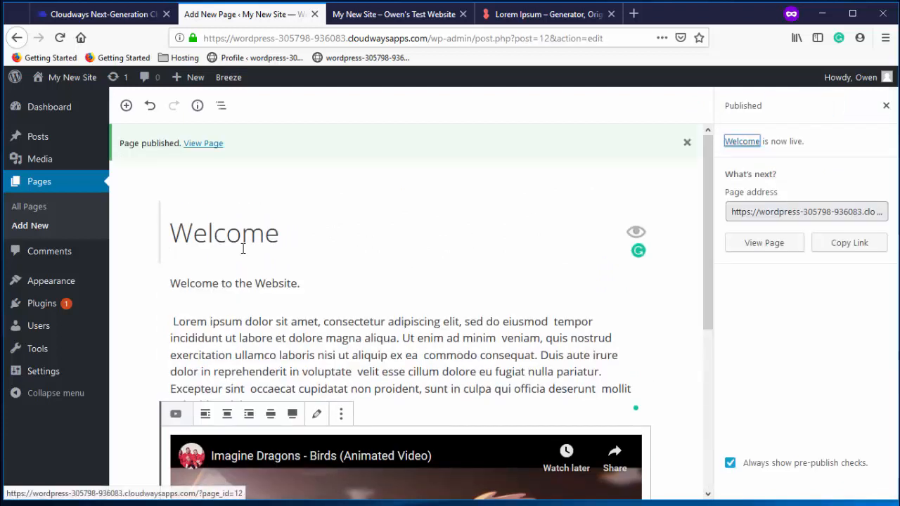
Start a new page titled Contact Me
left_click(39, 227)
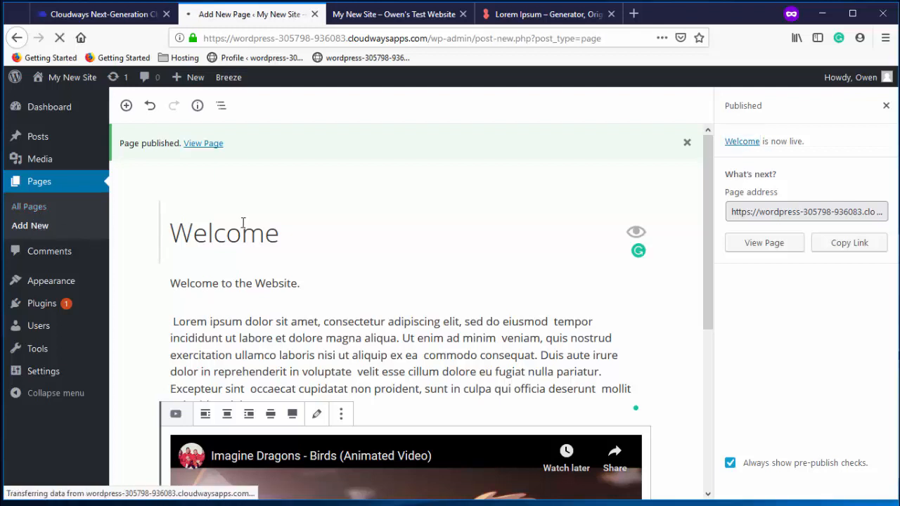
type("Contacg")
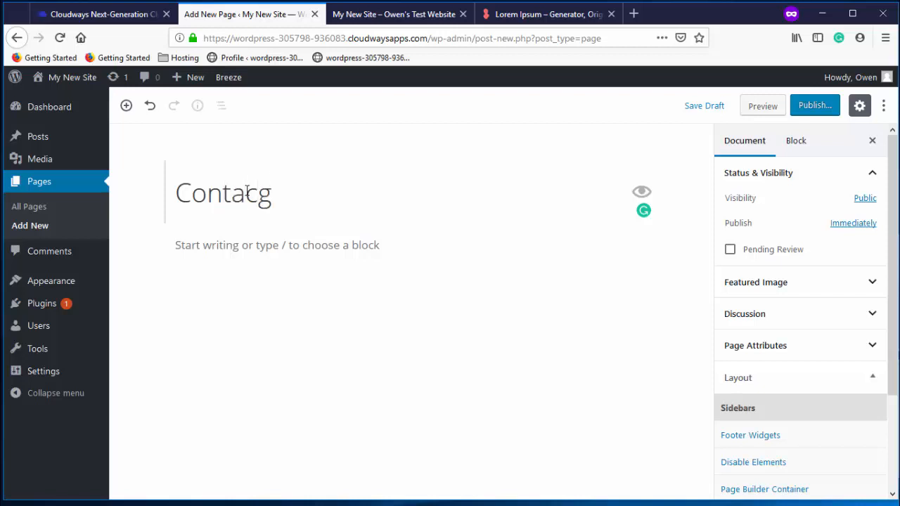
key("BackSpace")
type("t N")
key("BackSpace")
type("Me")
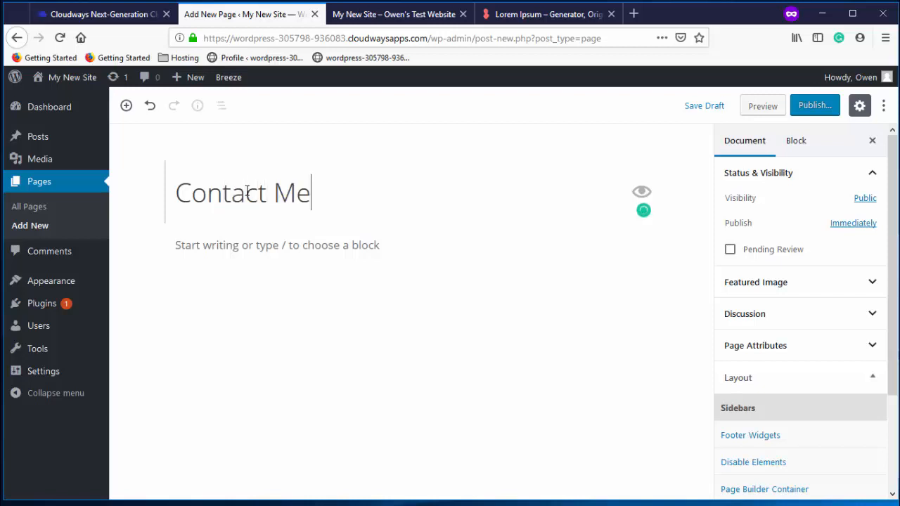
Add a please-get-in-touch sentence and a Lorem ipsum paragraph, then publish the page
left_click(229, 246)
type("Please do not hesitate to contact me.")
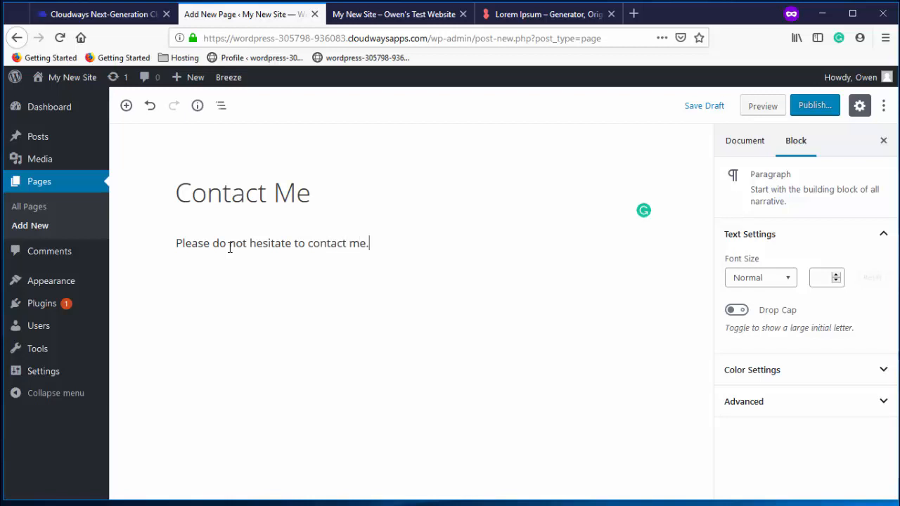
key("Return")
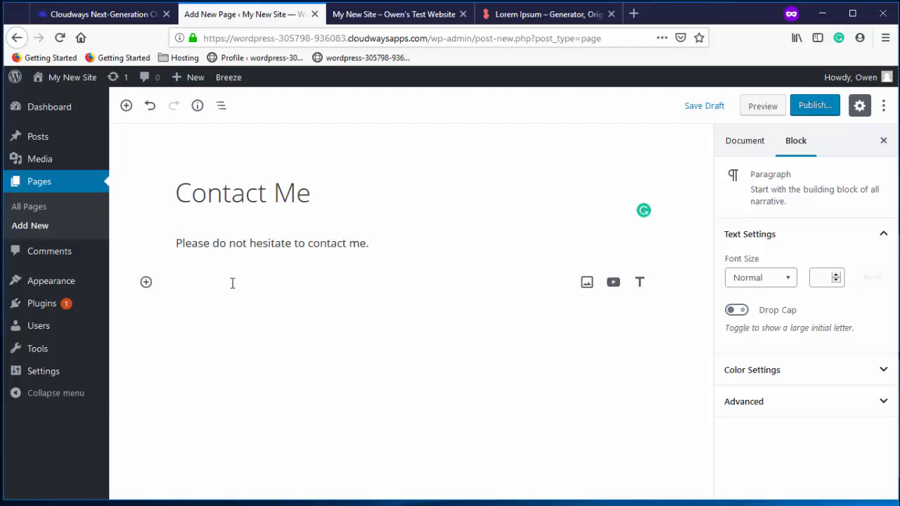
type("Lorem ipsum dolor sit amet, consectetur adipiscing elit, sed do eiusmod  tempor incididunt ut labore et dolore magna aliqua. Ut enim ad minim  veniam, quis nostrud exercitation ullamco laboris nisi ut aliquip ex ea  commodo consequat. Duis aute irure dolor in reprehenderit in voluptate  velit esse cillum dolore eu fugiat nulla pariatur. Excepteur sint  occaecat cupidatat non proident, sunt in culpa qui officia deserunt  mollit anim id est laborum.")
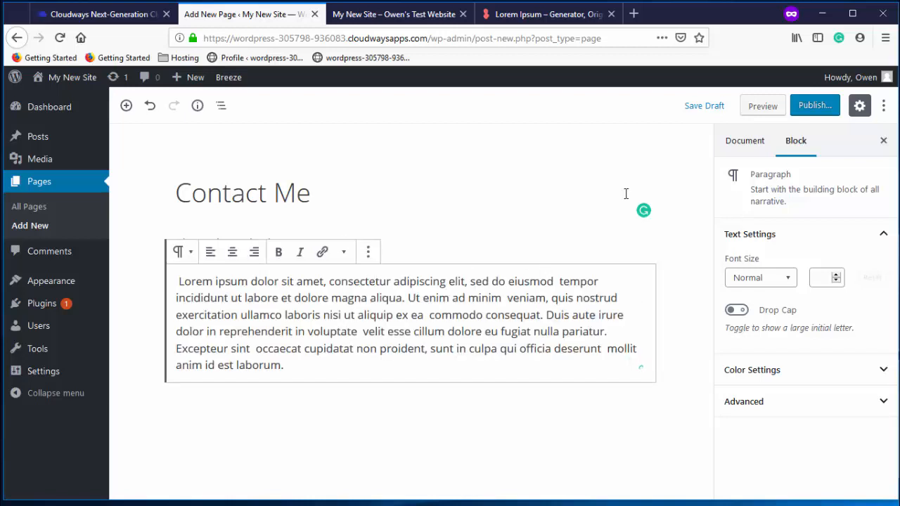
left_click(814, 107)
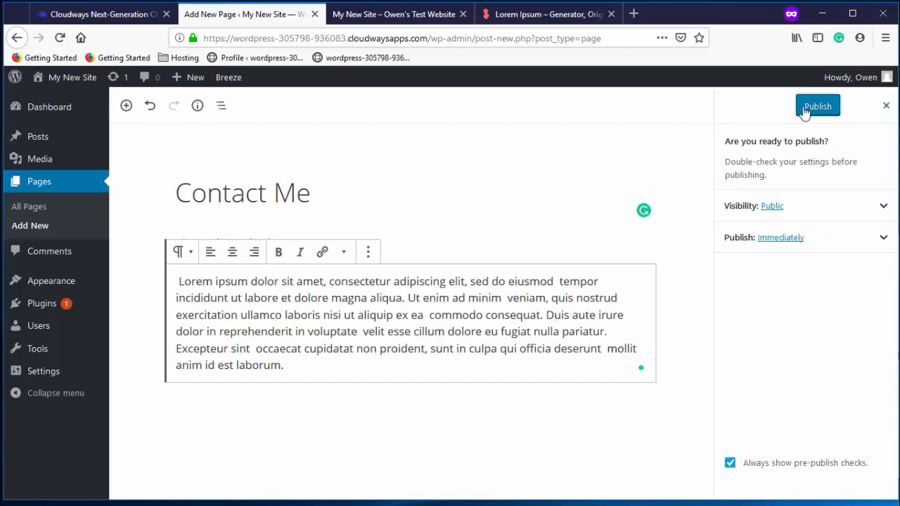
left_click(815, 107)
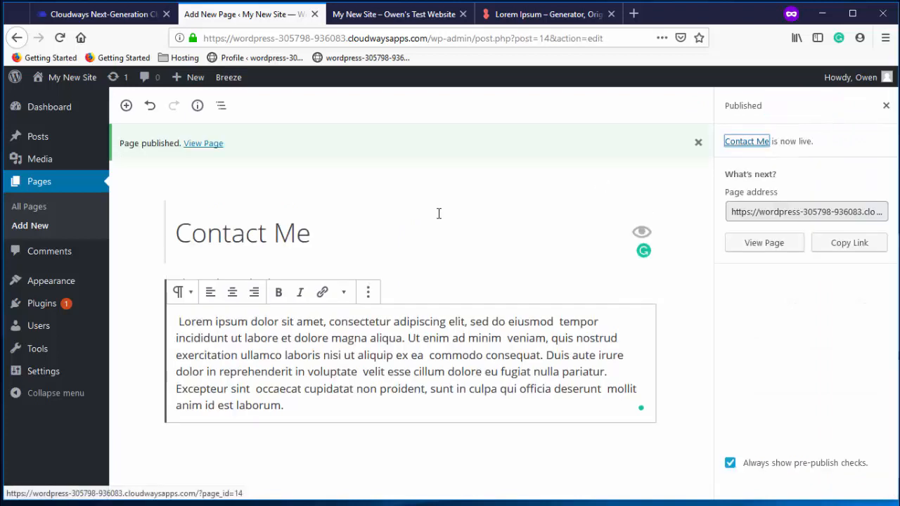
left_click(56, 208)
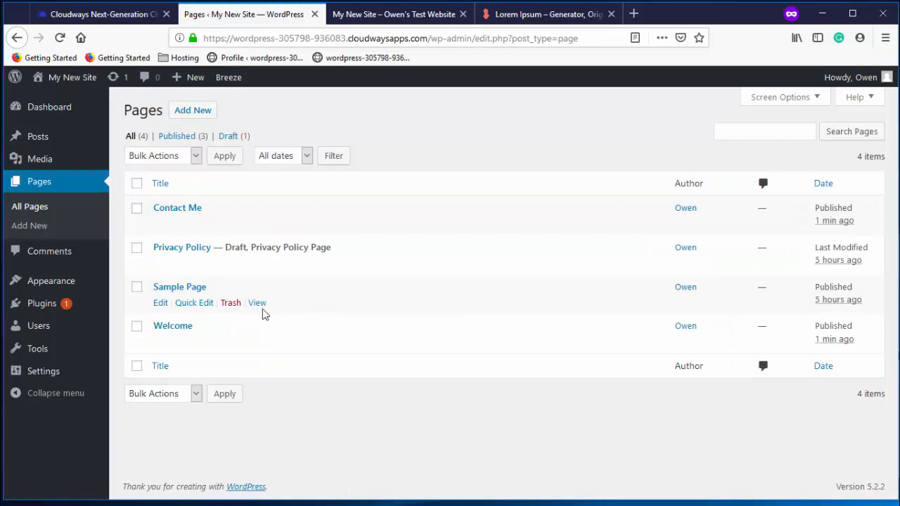
Trash the Sample Page and the Privacy Policy draft, then check the live site
left_click(231, 303)
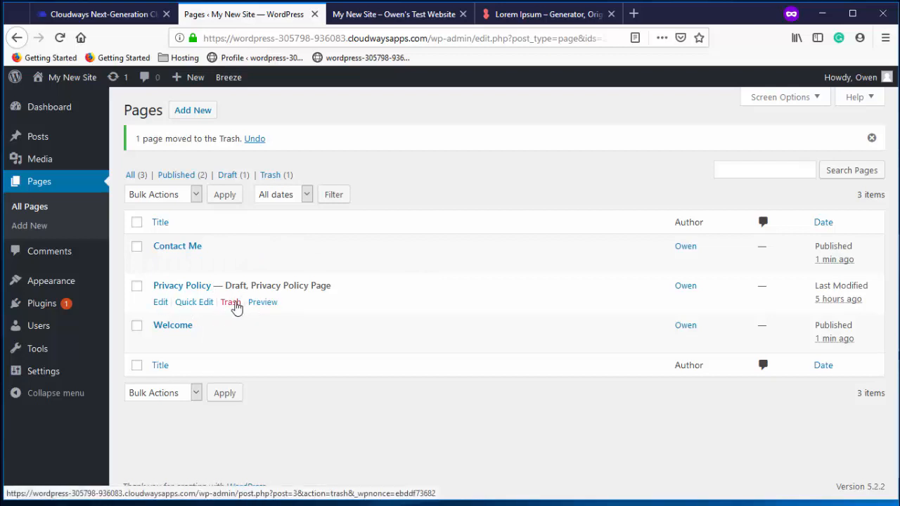
left_click(232, 303)
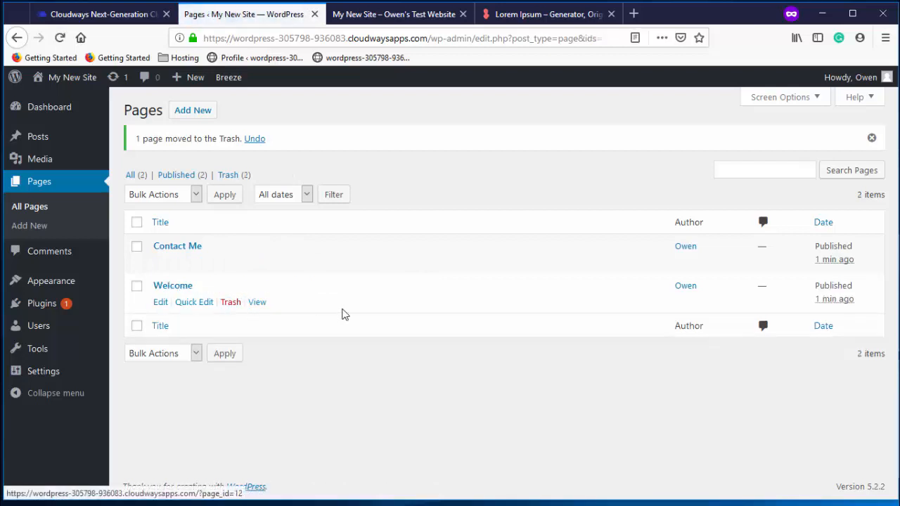
mouse_move(66, 282)
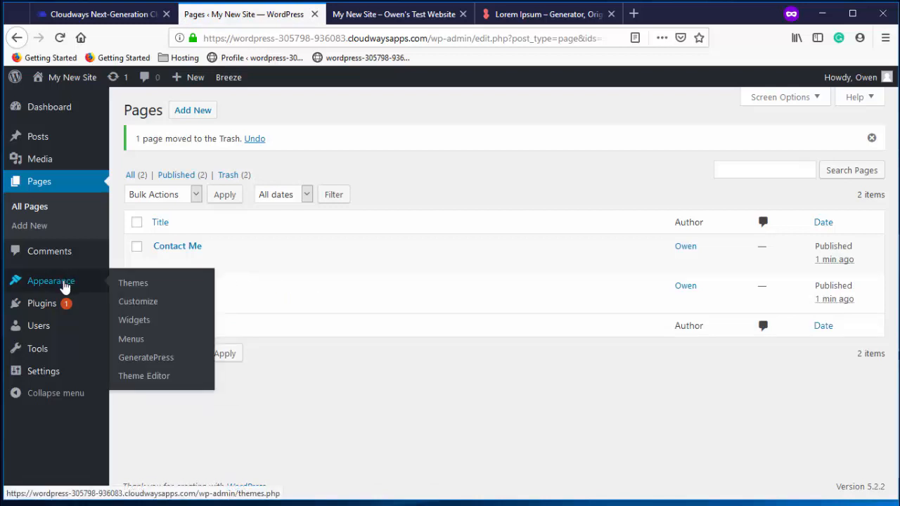
left_click(367, 15)
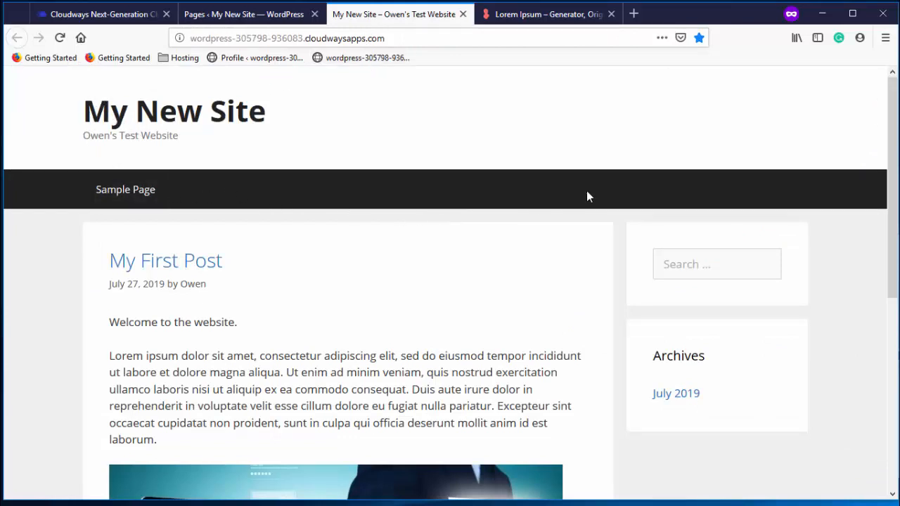
left_click(260, 15)
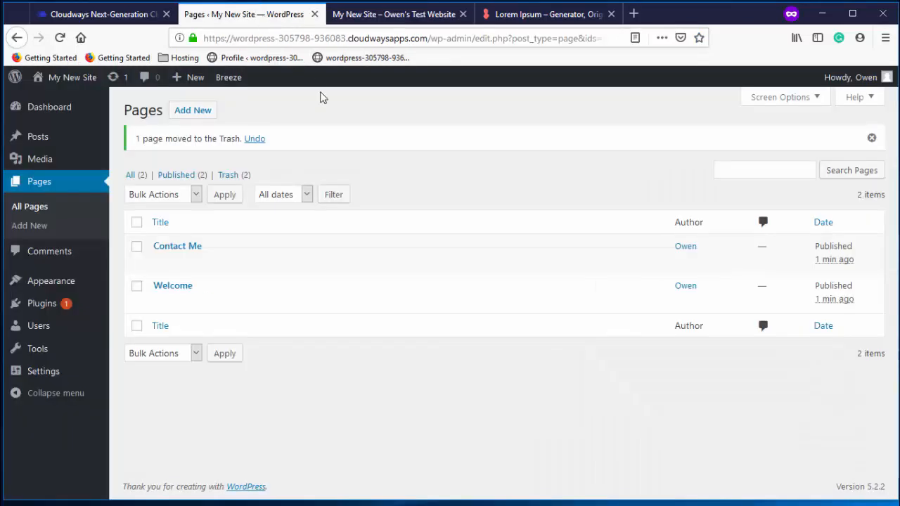
Name the menu Main Menu and remove its Home, Contact Me and Welcome items
mouse_move(60, 287)
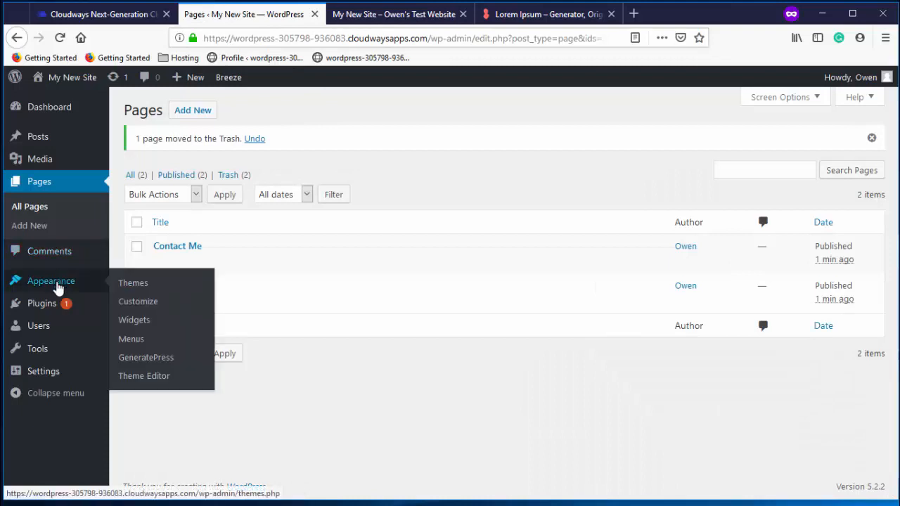
left_click(136, 341)
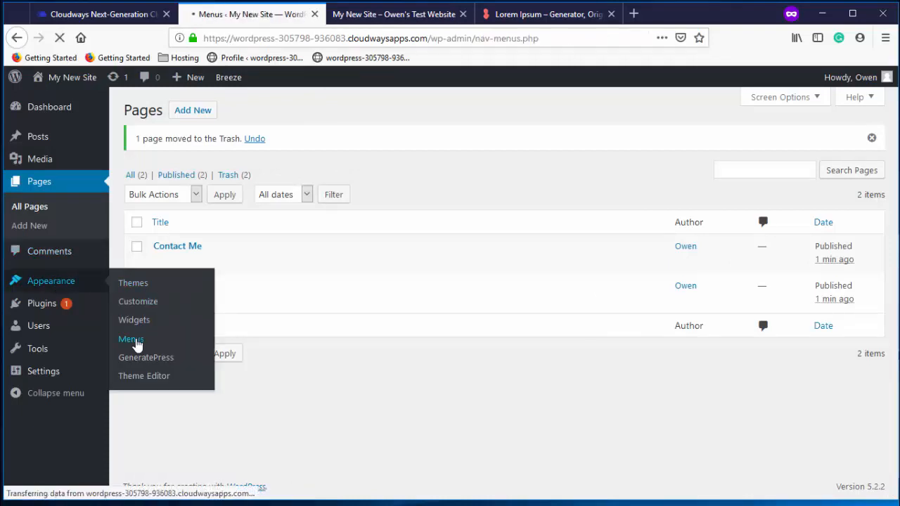
scroll(563, 275, "down", 1)
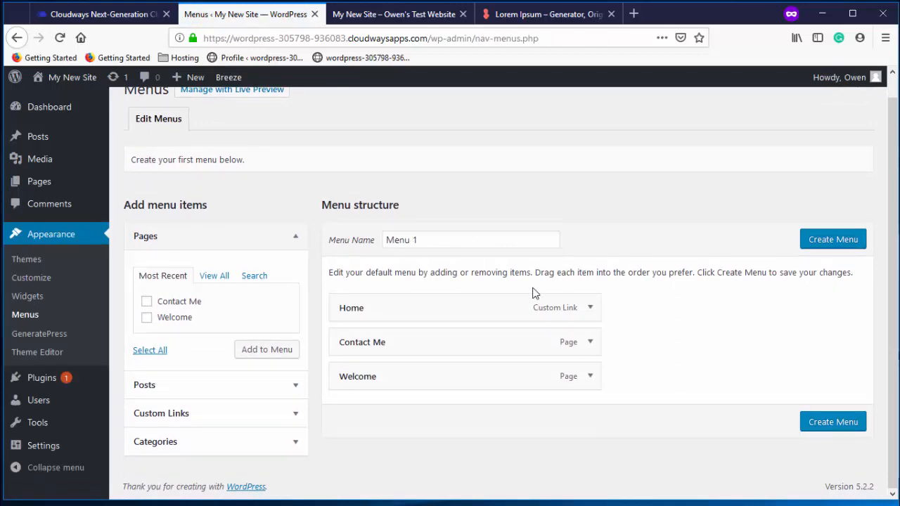
triple_click(427, 240)
type("Main")
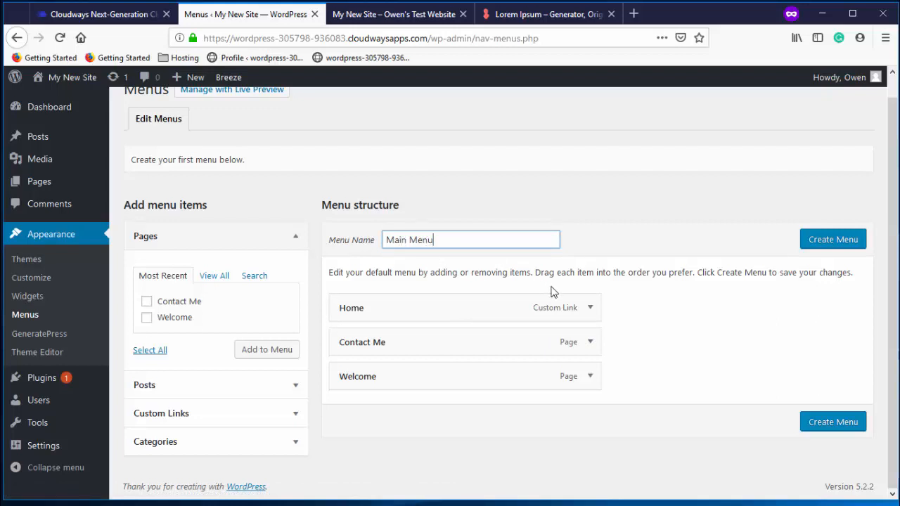
left_click(590, 307)
left_click(352, 437)
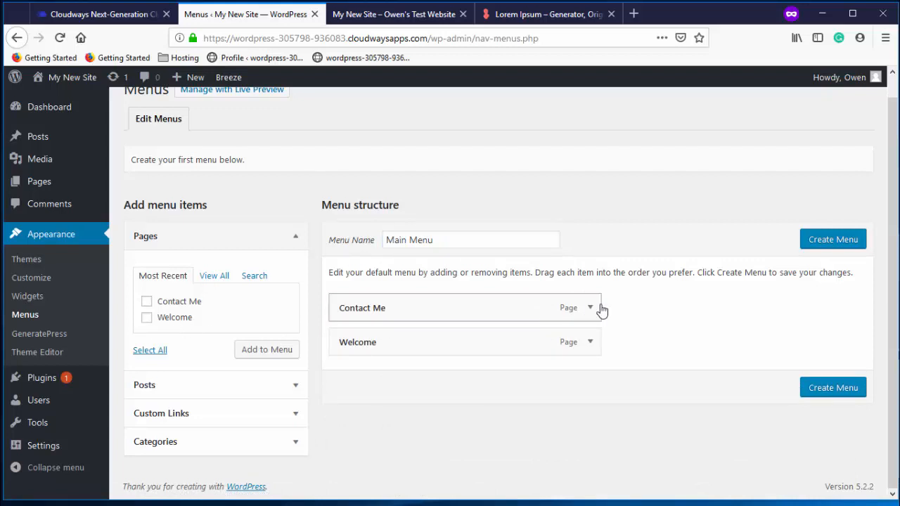
left_click(590, 308)
left_click(349, 428)
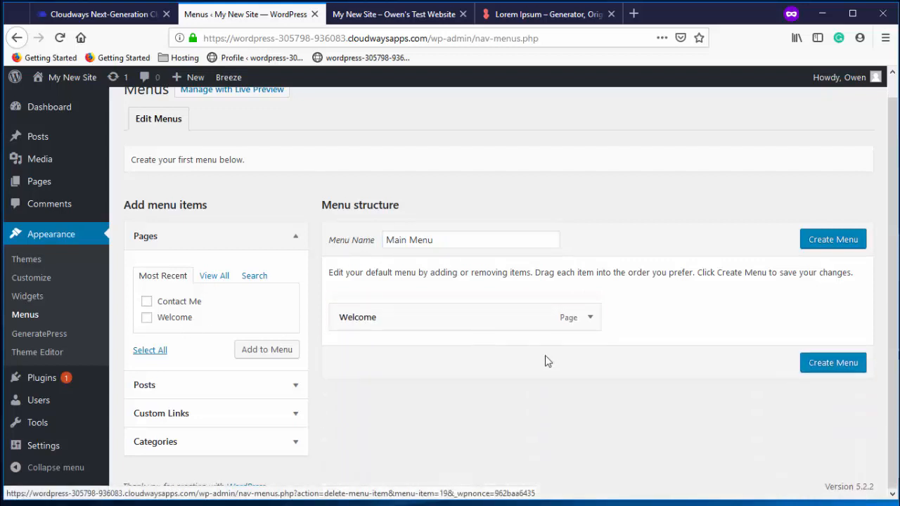
left_click(589, 314)
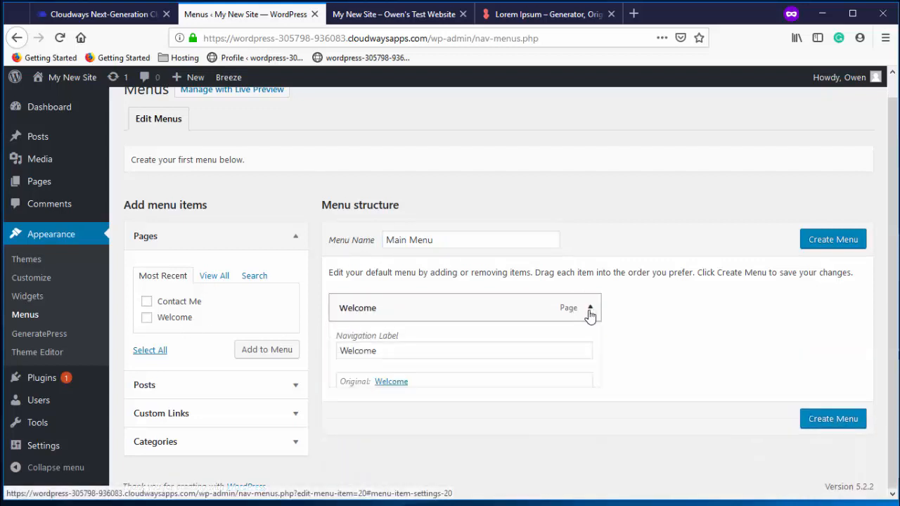
left_click(348, 411)
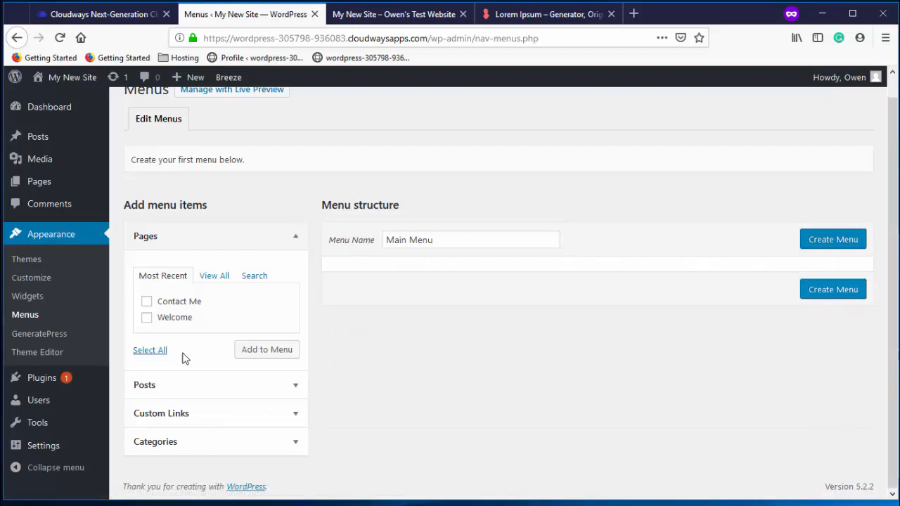
Add the Welcome and Contact Me pages with Welcome first, and create the menu
left_click(147, 303)
left_click(266, 354)
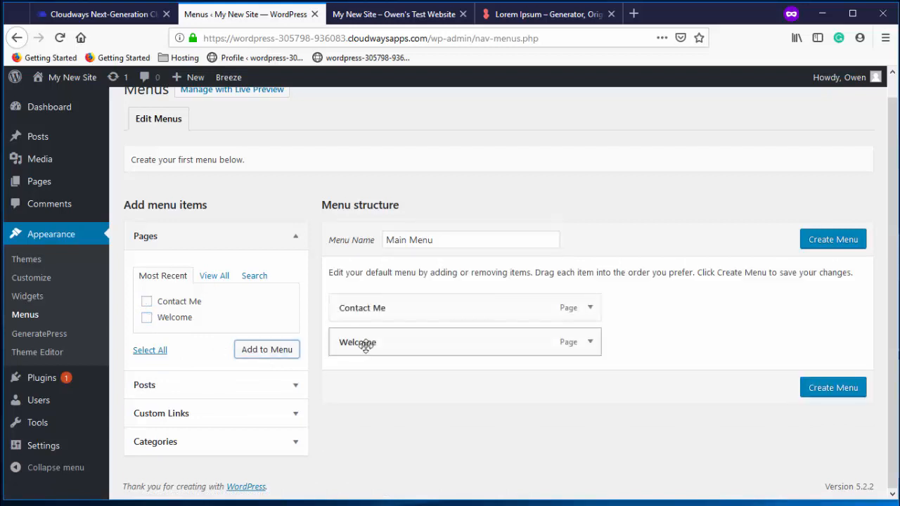
left_click_drag(365, 346, 369, 328)
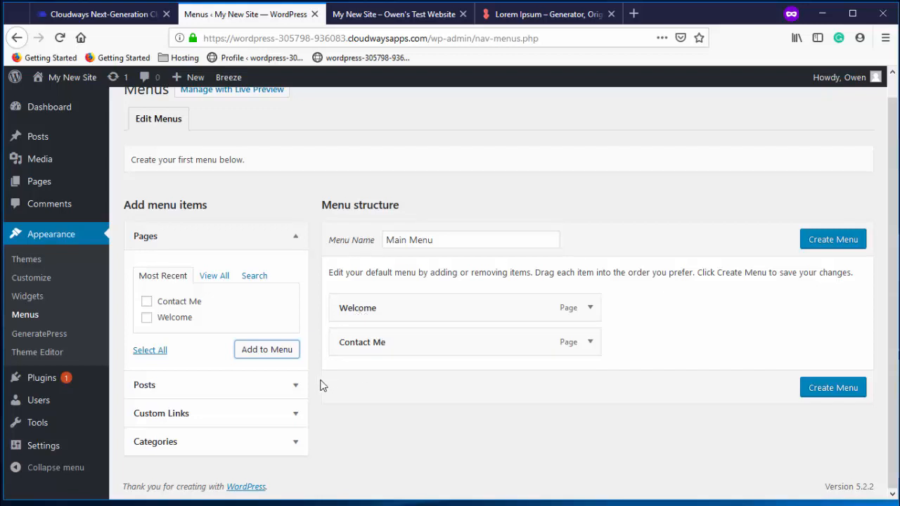
left_click(295, 388)
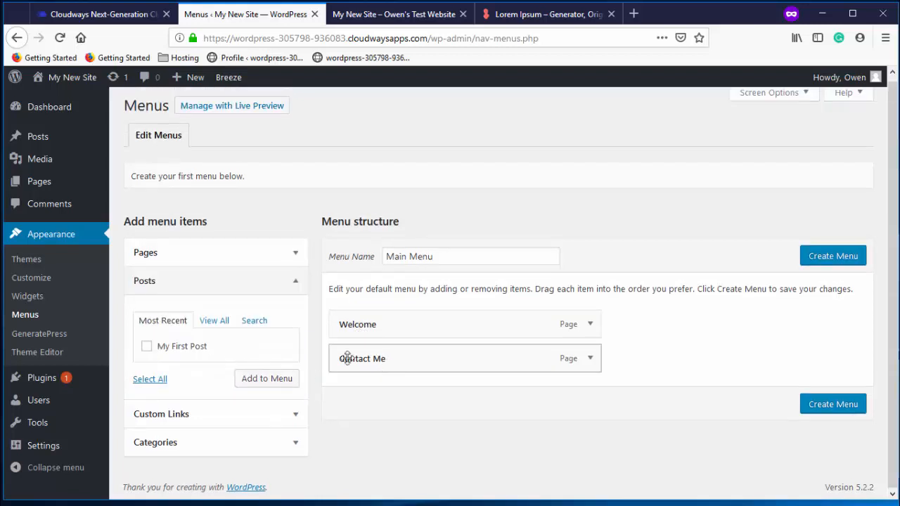
left_click(296, 284)
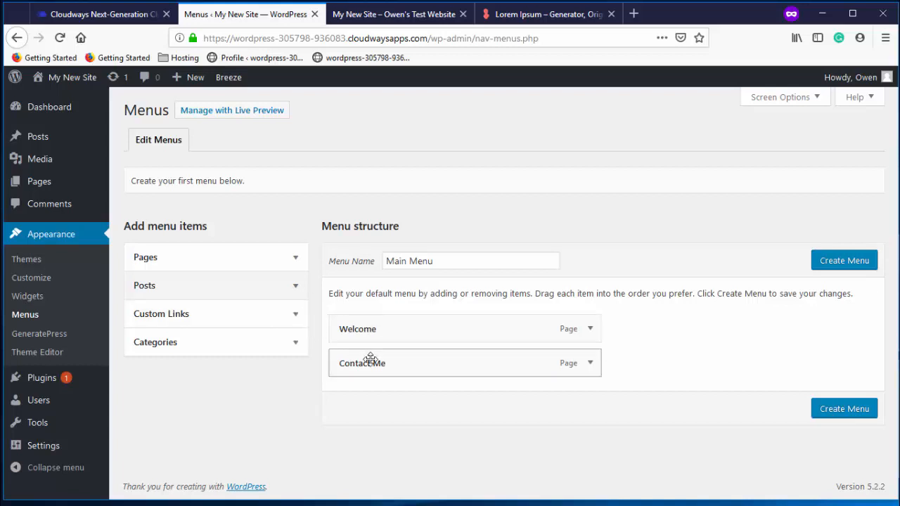
left_click(850, 415)
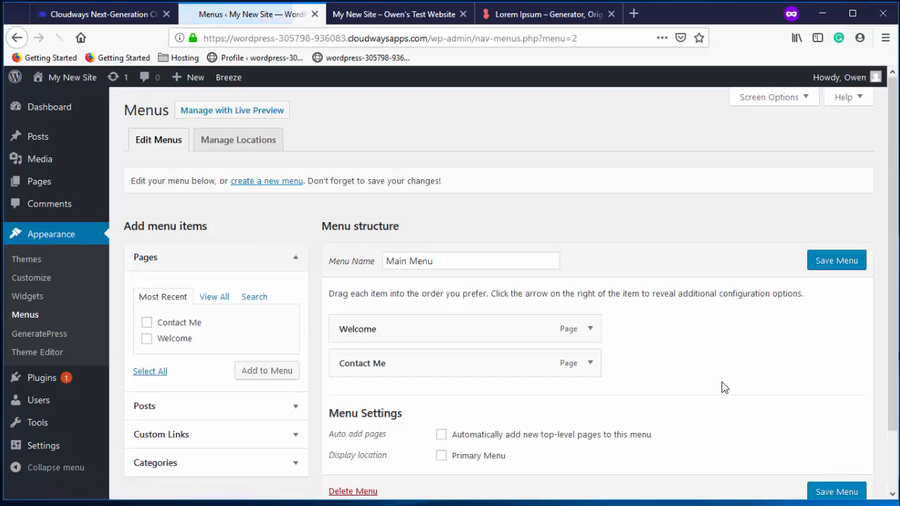
Set Main Menu's display location to Primary Menu, save it, and purge all Breeze caches
scroll(713, 319, "down", 3)
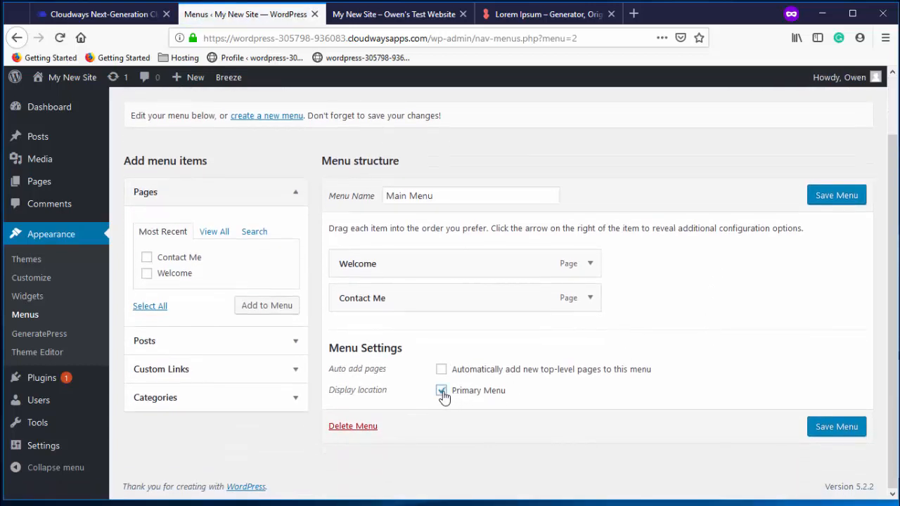
left_click(834, 424)
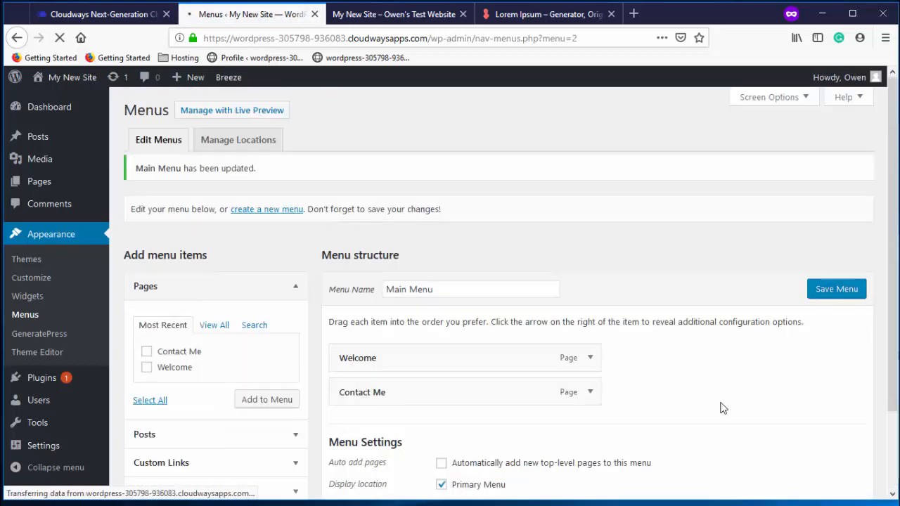
left_click(821, 306)
mouse_move(236, 81)
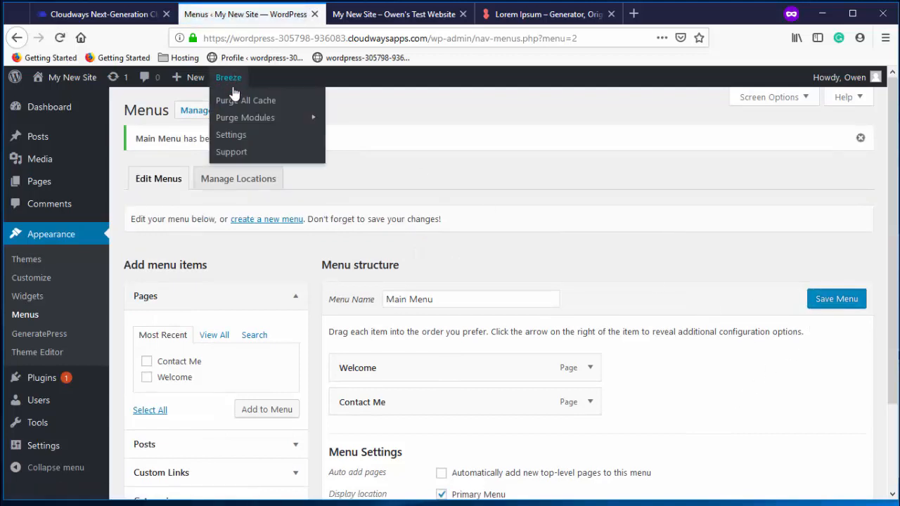
left_click(237, 97)
left_click(379, 15)
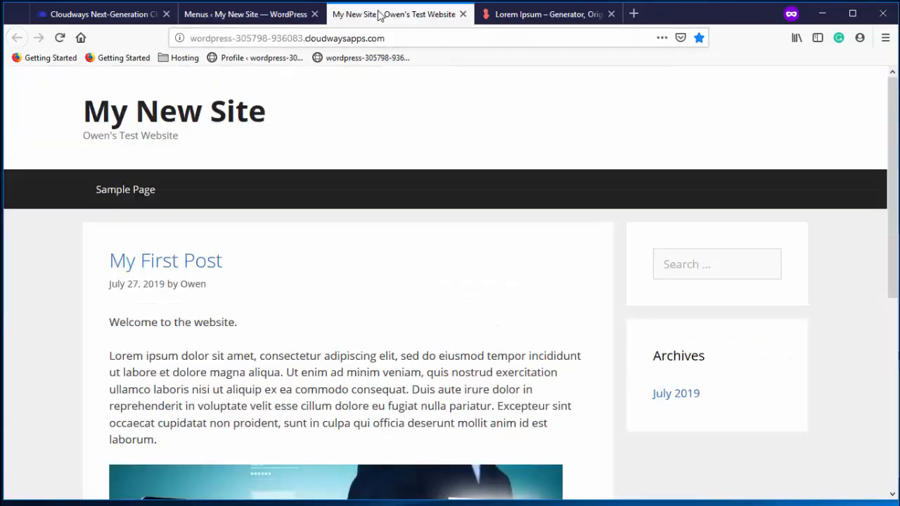
Reload the live site, open Welcome and Contact Me from the top menu, then return home
left_click(59, 38)
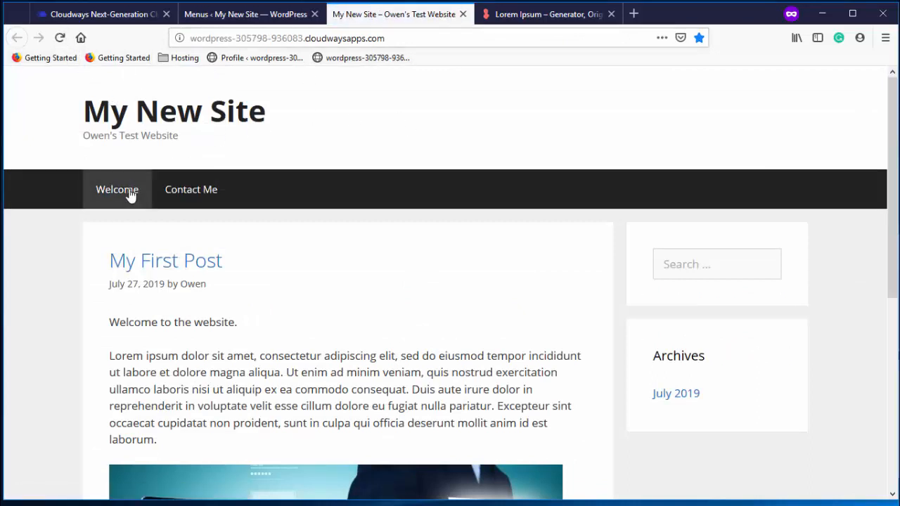
left_click(129, 195)
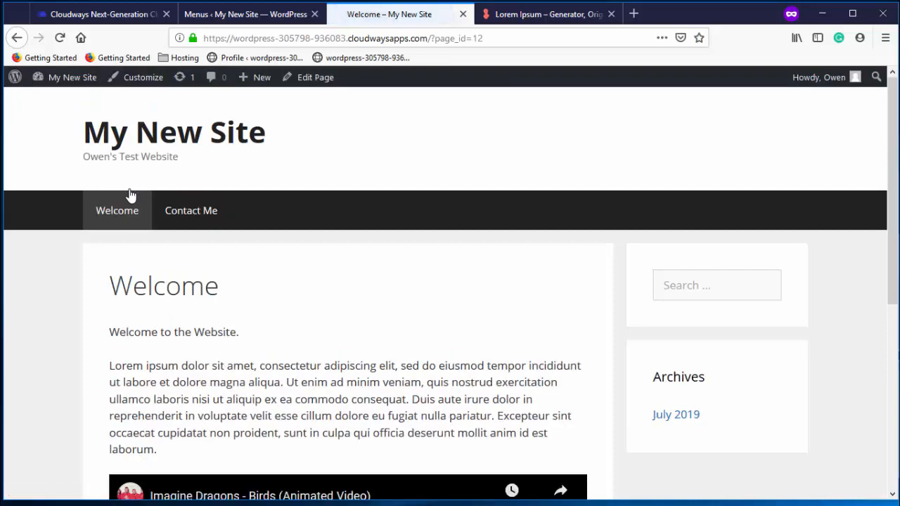
scroll(344, 227, "down", 5)
scroll(344, 226, "up", 5)
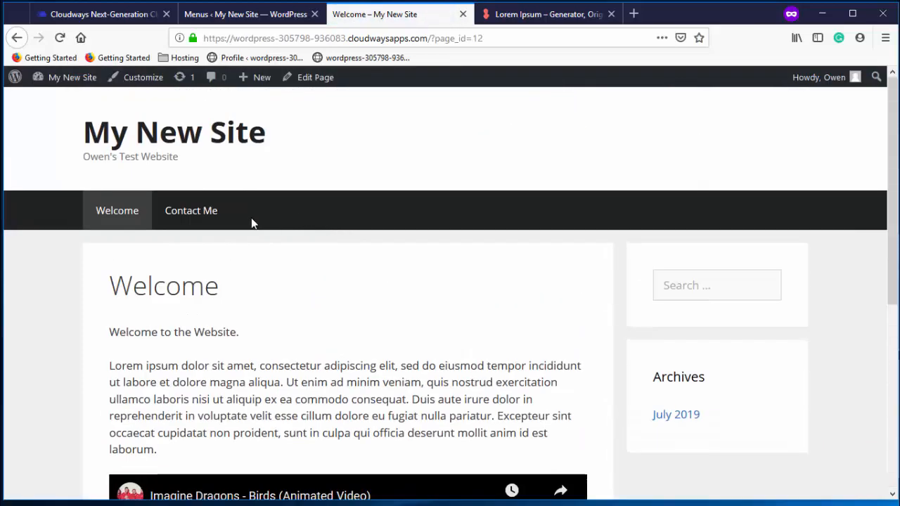
left_click(210, 210)
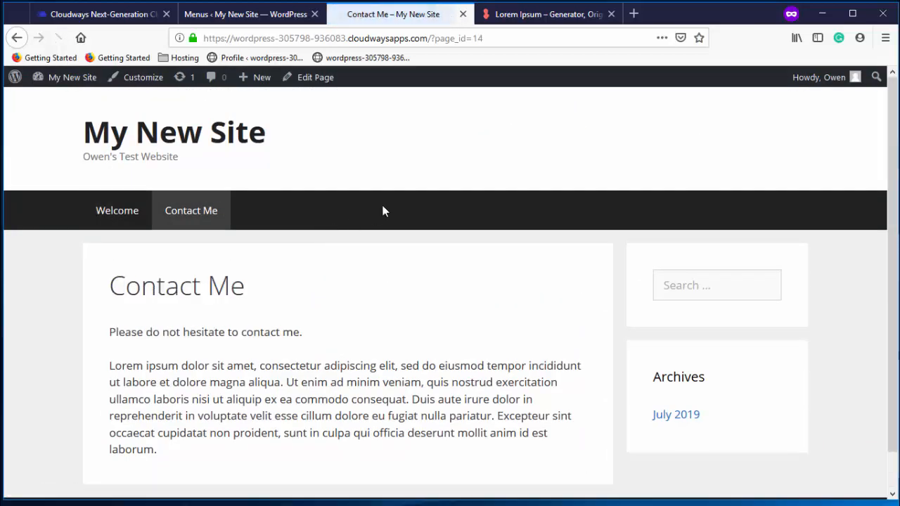
scroll(383, 209, "down", 2)
scroll(388, 239, "up", 2)
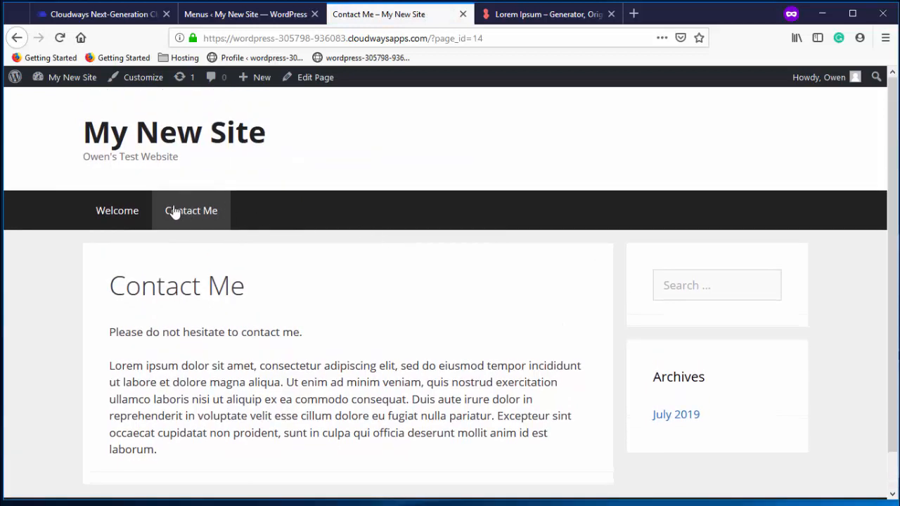
left_click(139, 212)
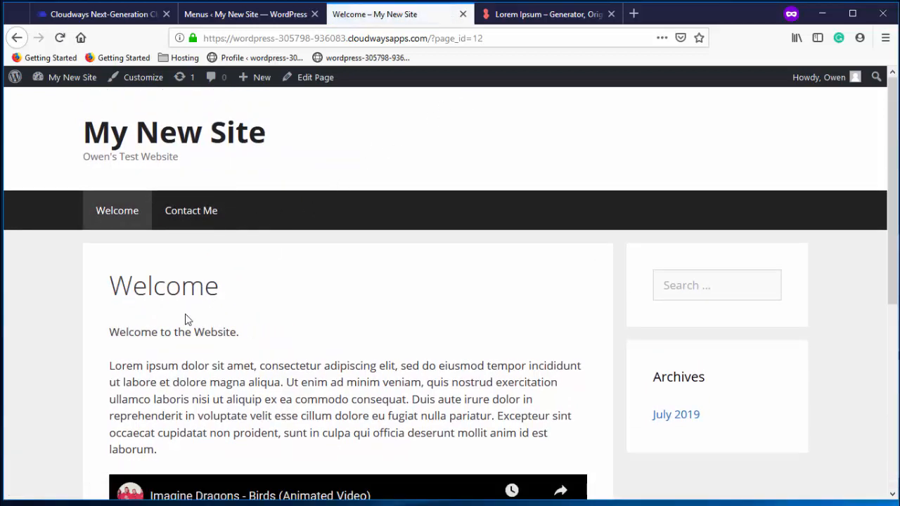
left_click(157, 141)
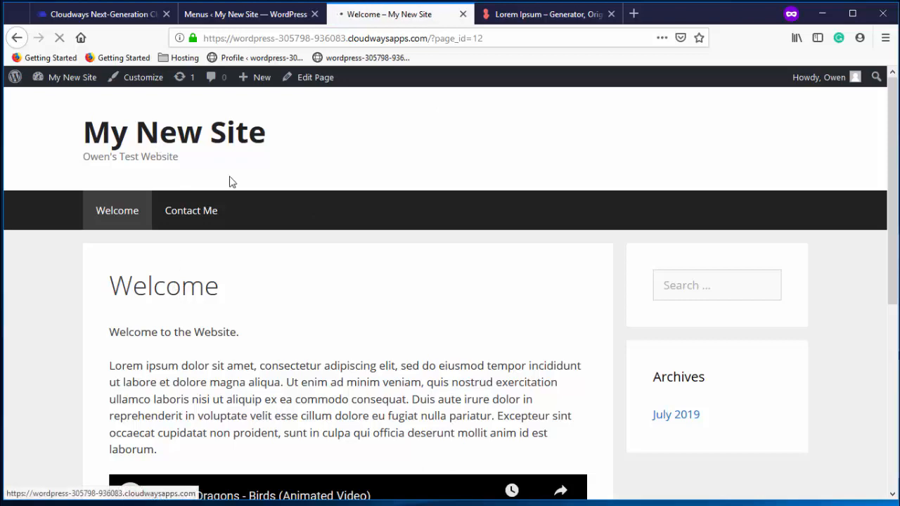
scroll(309, 242, "down", 5)
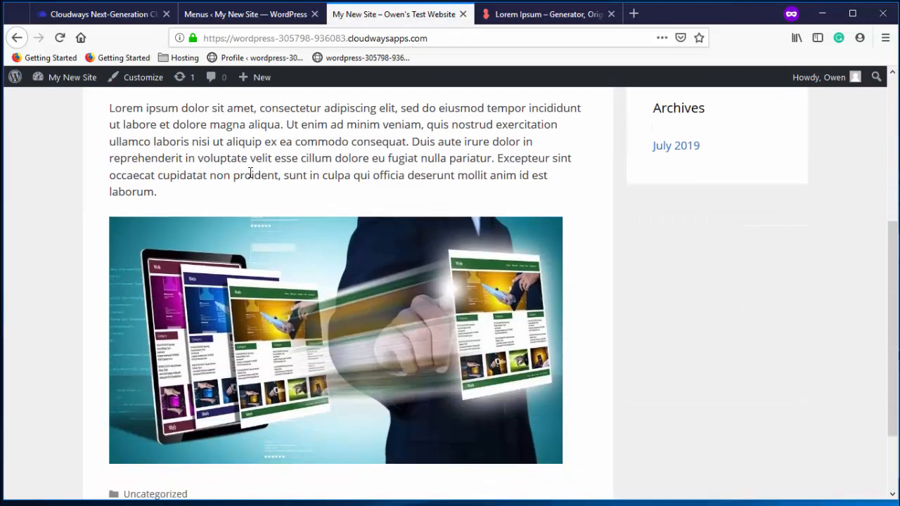
scroll(278, 222, "up", 5)
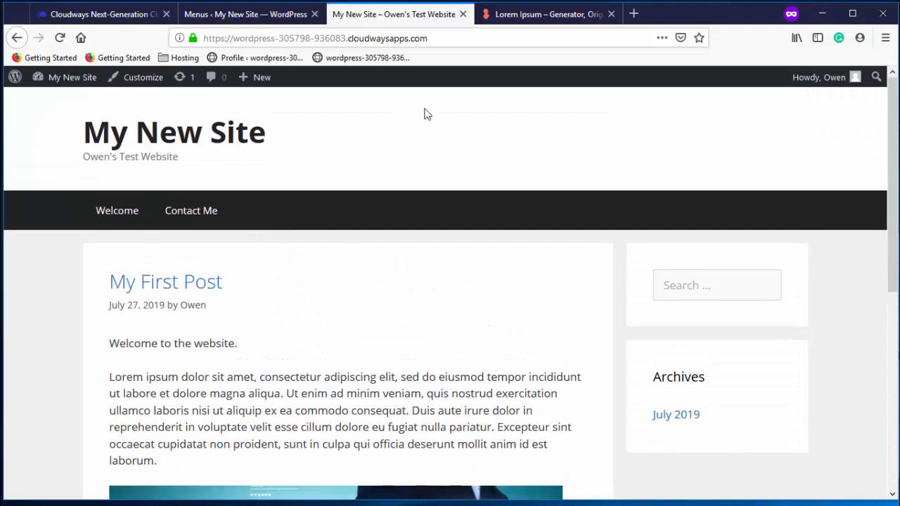
In Reading settings, set the homepage to the static Welcome page and save
left_click(282, 17)
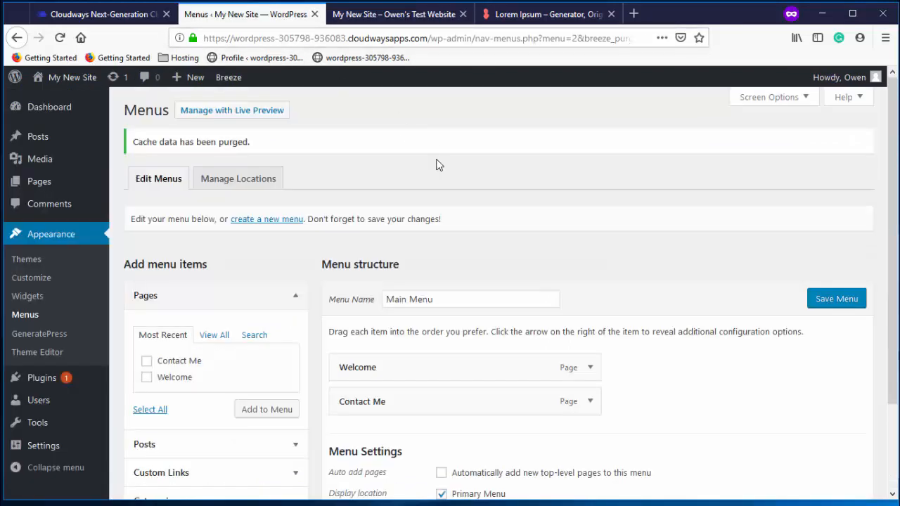
scroll(438, 164, "down", 2)
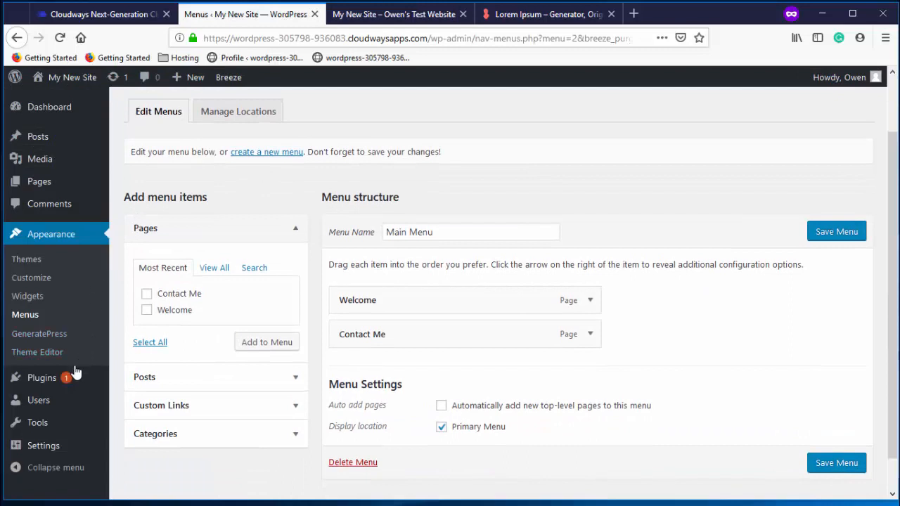
mouse_move(67, 452)
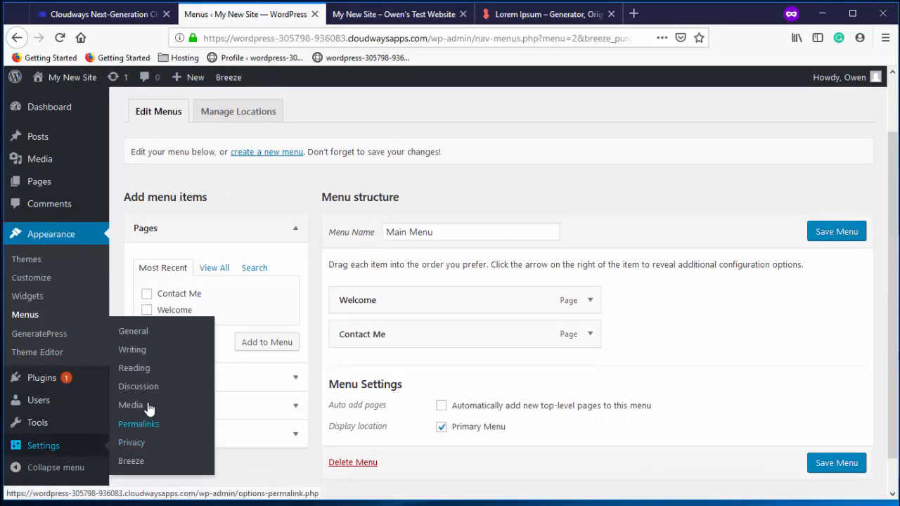
left_click(135, 369)
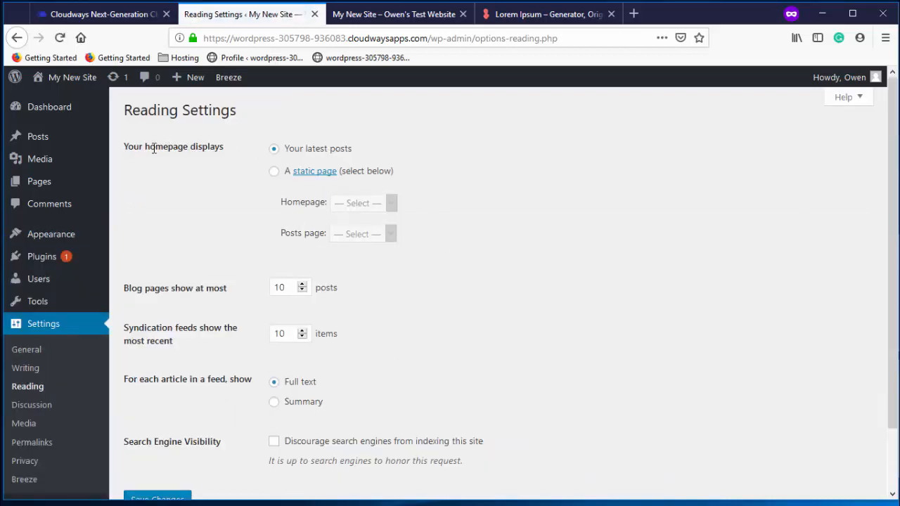
left_click(275, 175)
left_click(391, 207)
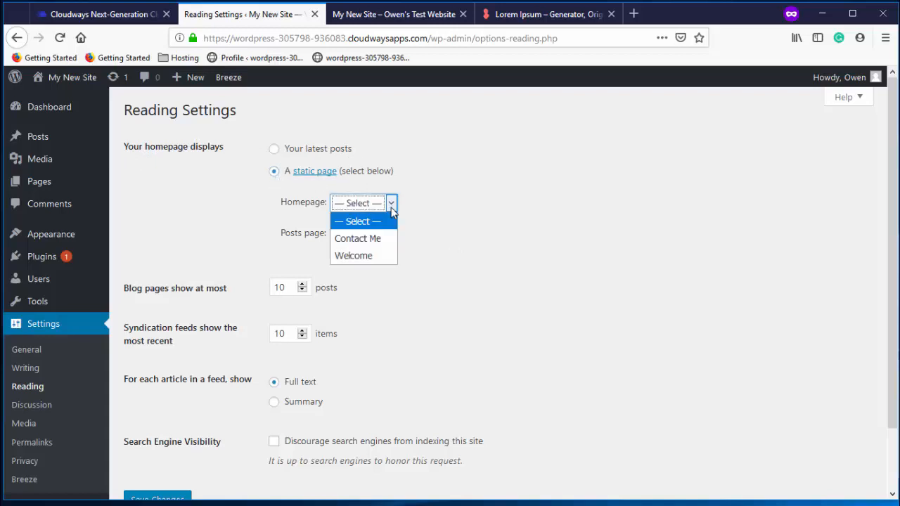
left_click(381, 258)
scroll(402, 267, "down", 2)
left_click(170, 440)
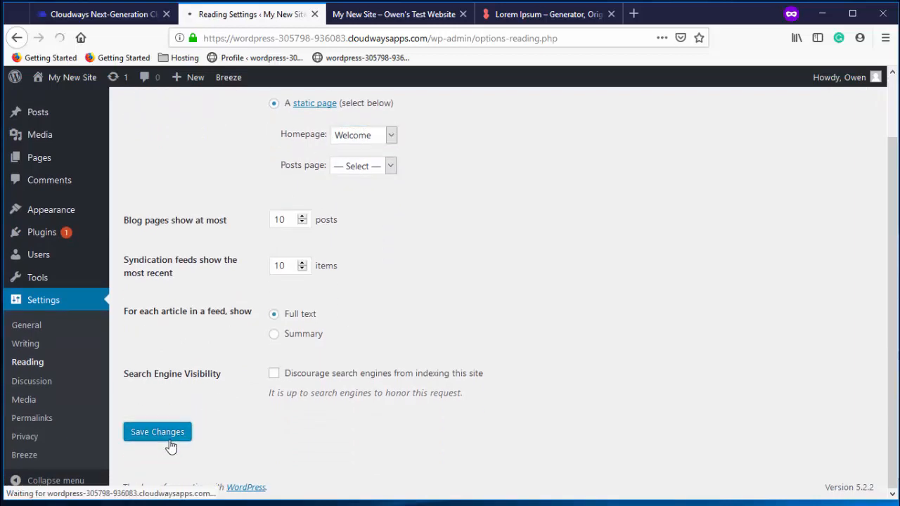
left_click(392, 16)
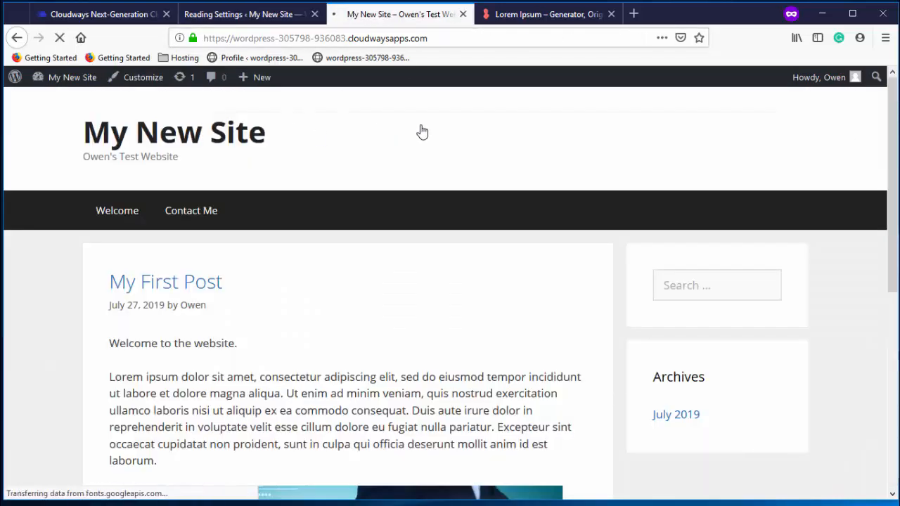
scroll(421, 132, "down", 5)
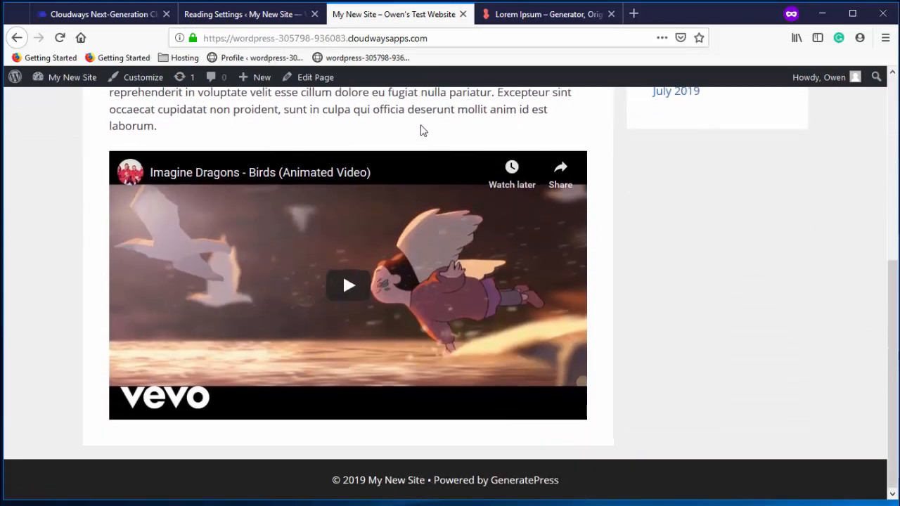
scroll(422, 132, "up", 5)
left_click(200, 225)
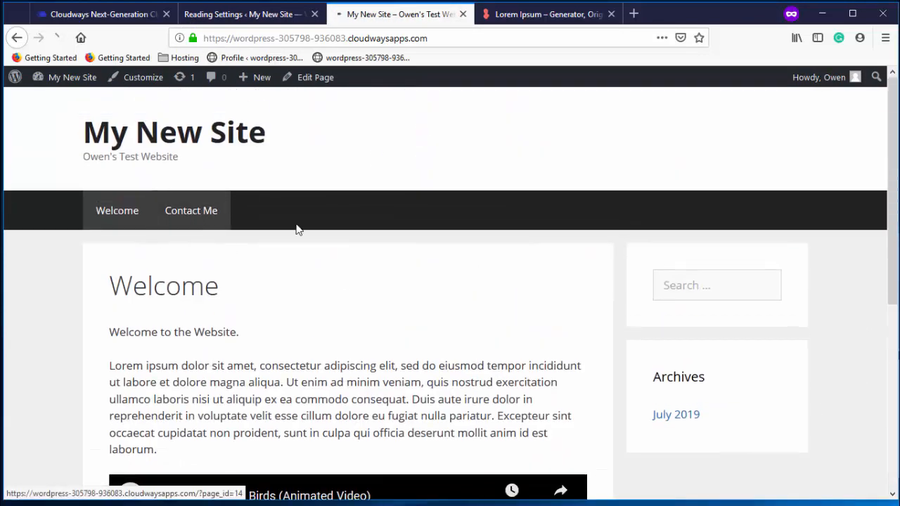
left_click(129, 210)
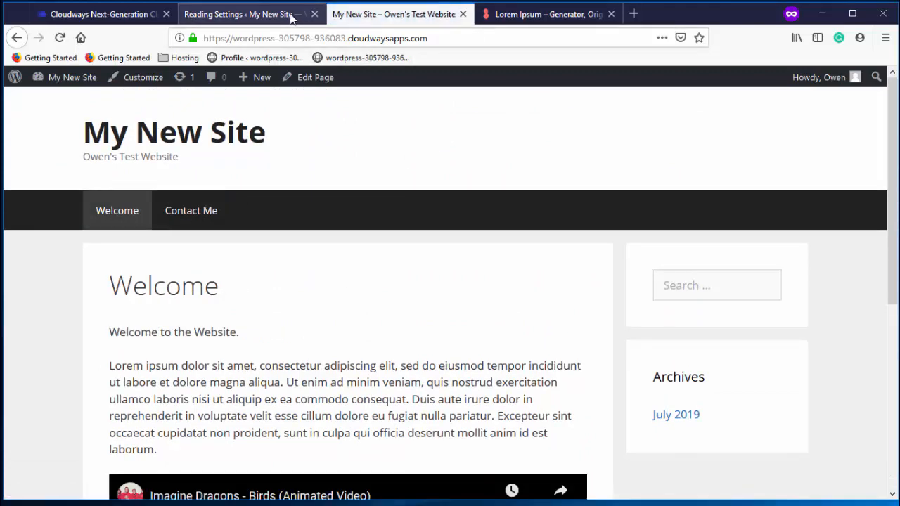
left_click(295, 20)
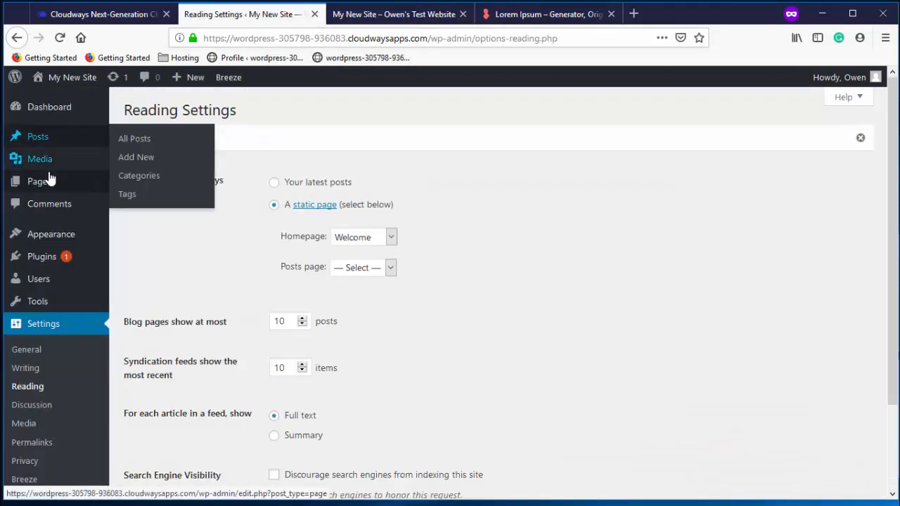
mouse_move(48, 184)
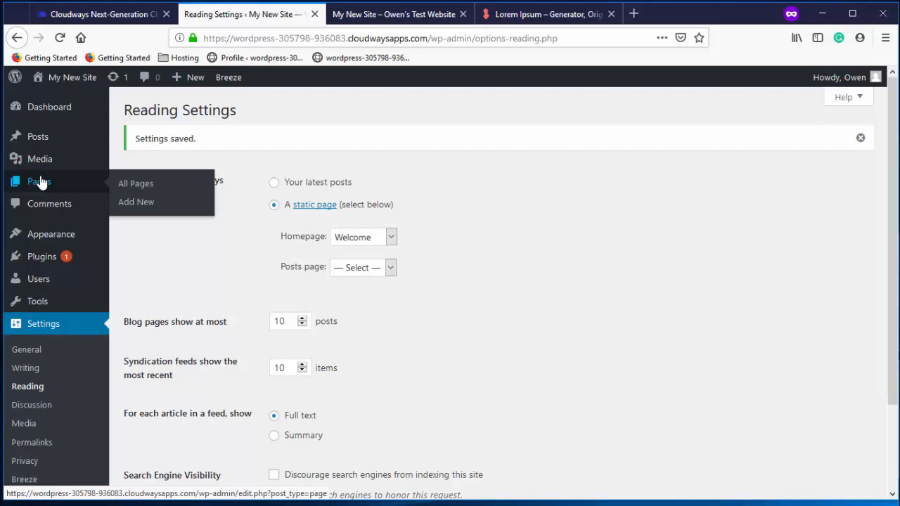
Change the Uncategorized category's name to News and slug to news, then update it
mouse_move(56, 144)
left_click(143, 175)
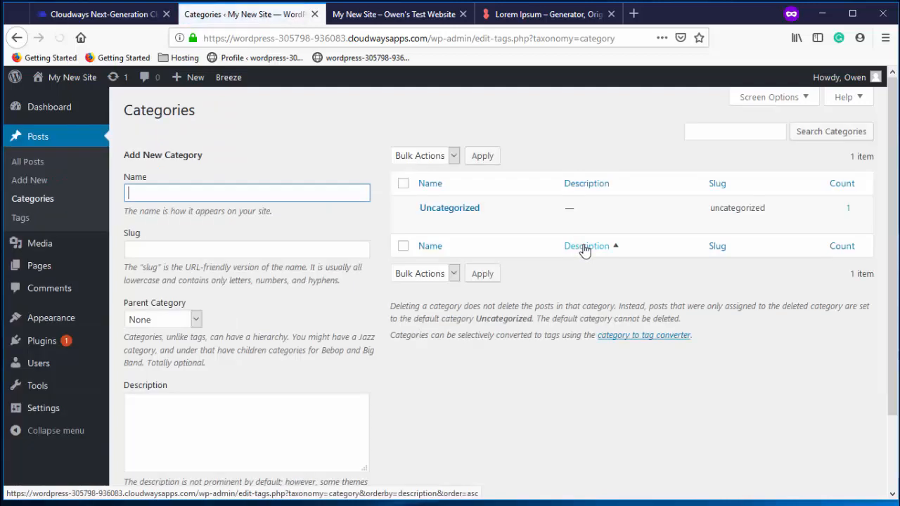
left_click(427, 223)
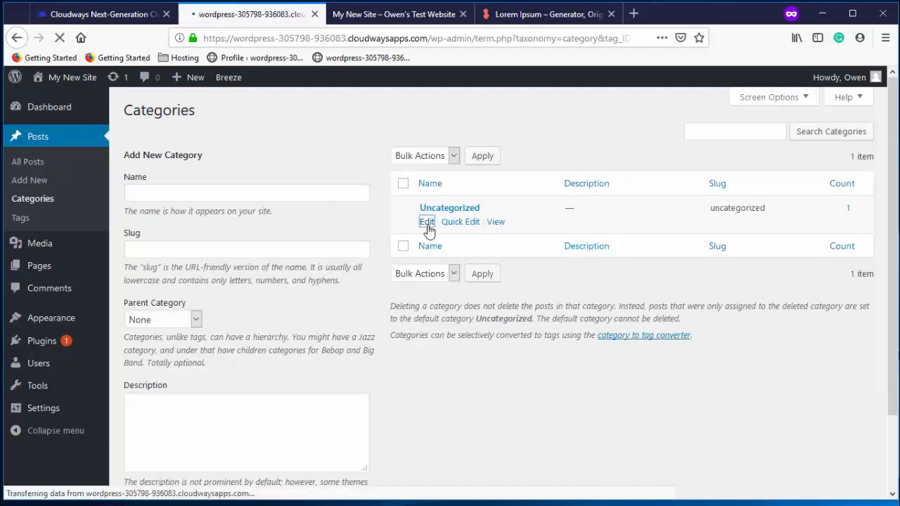
double_click(342, 151)
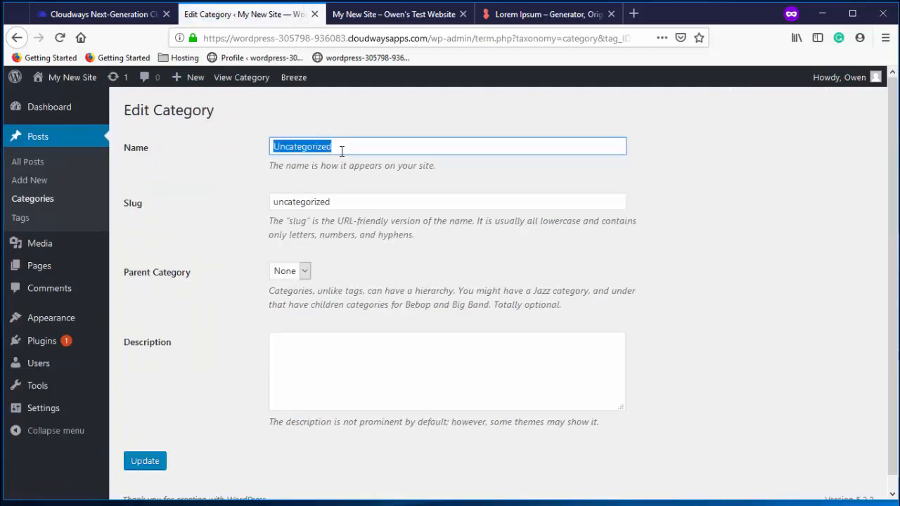
type("News")
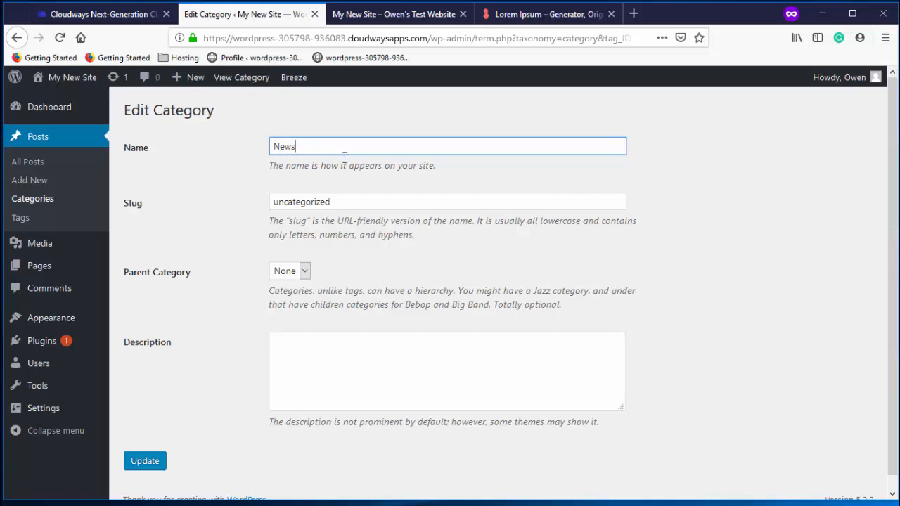
double_click(329, 201)
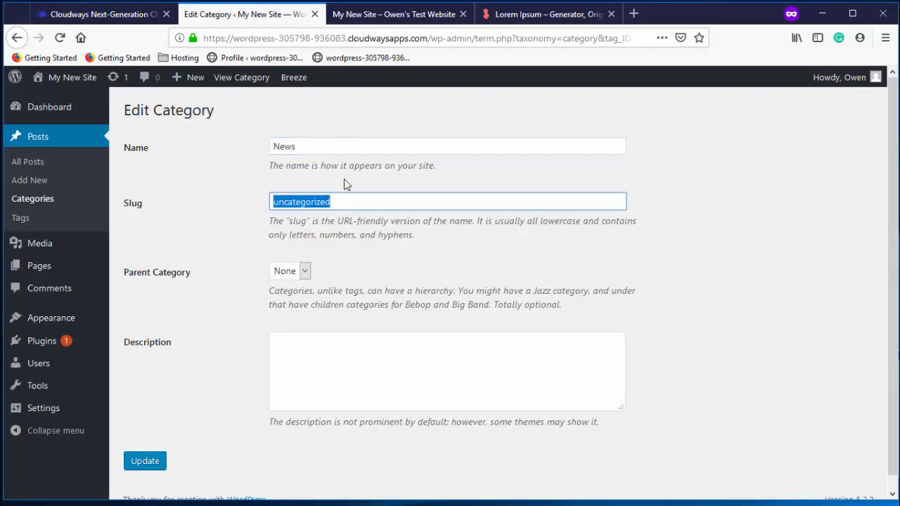
type("news")
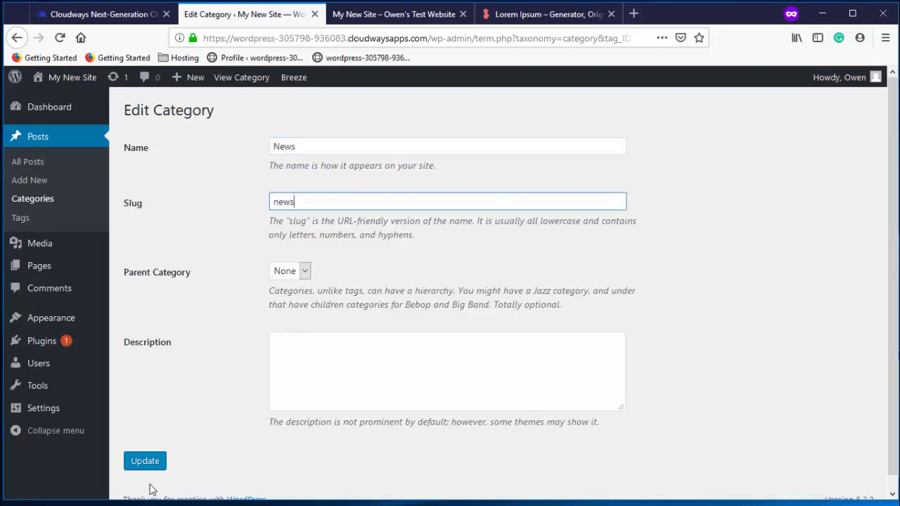
left_click(140, 465)
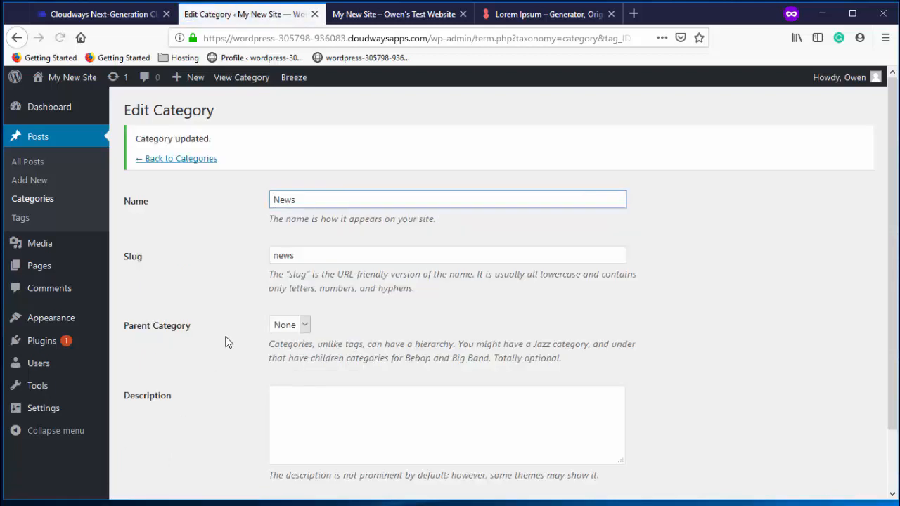
mouse_move(71, 320)
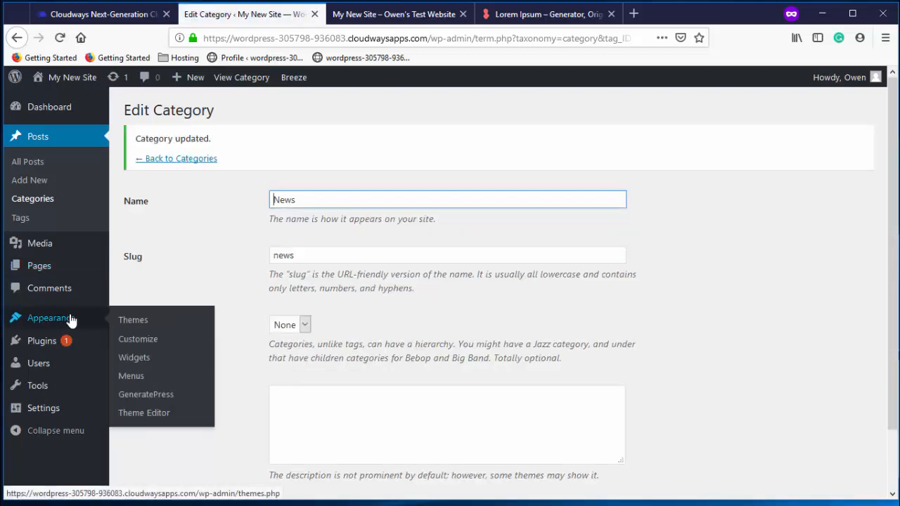
Tick the News category, add it to Main Menu after Contact Me, and save the menu
left_click(140, 382)
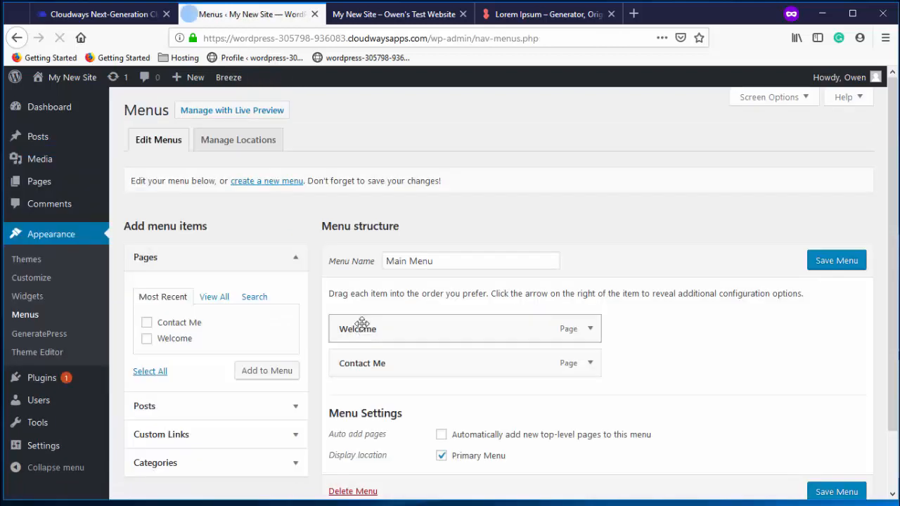
scroll(224, 320, "down", 1)
left_click(293, 395)
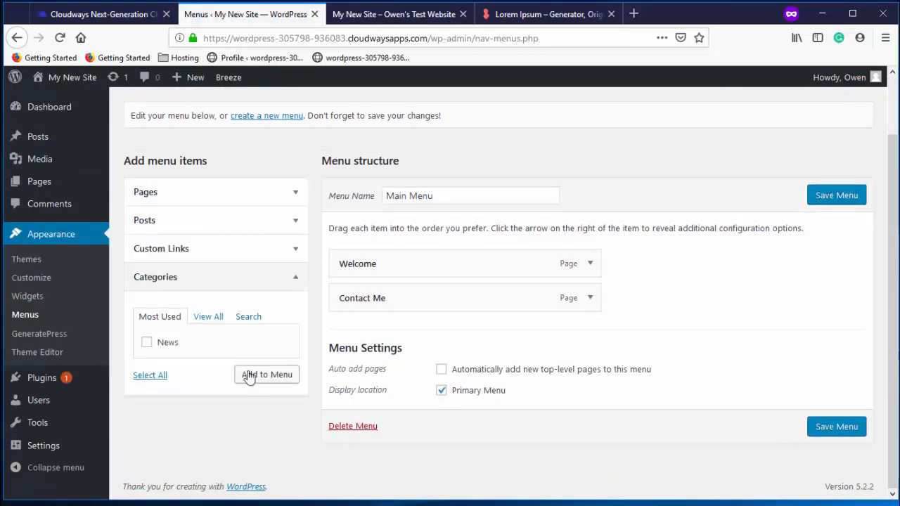
left_click(147, 344)
left_click(264, 374)
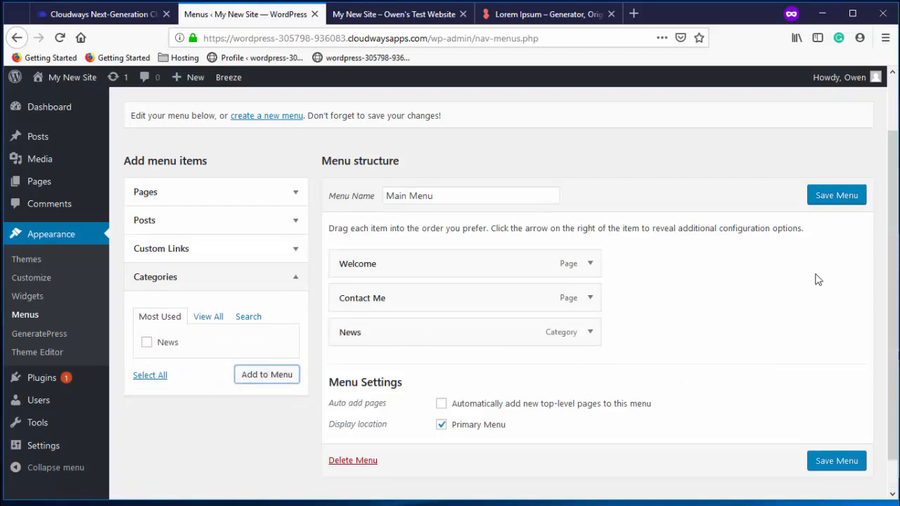
left_click(854, 196)
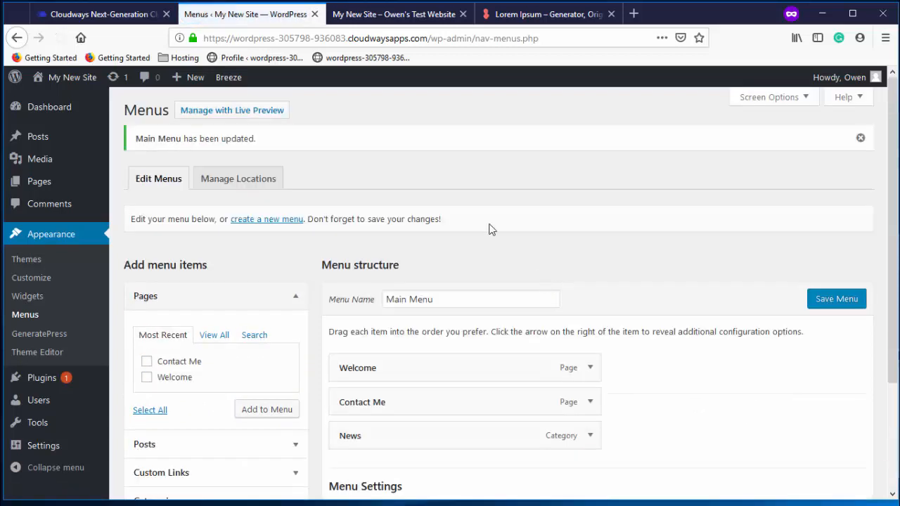
left_click(371, 17)
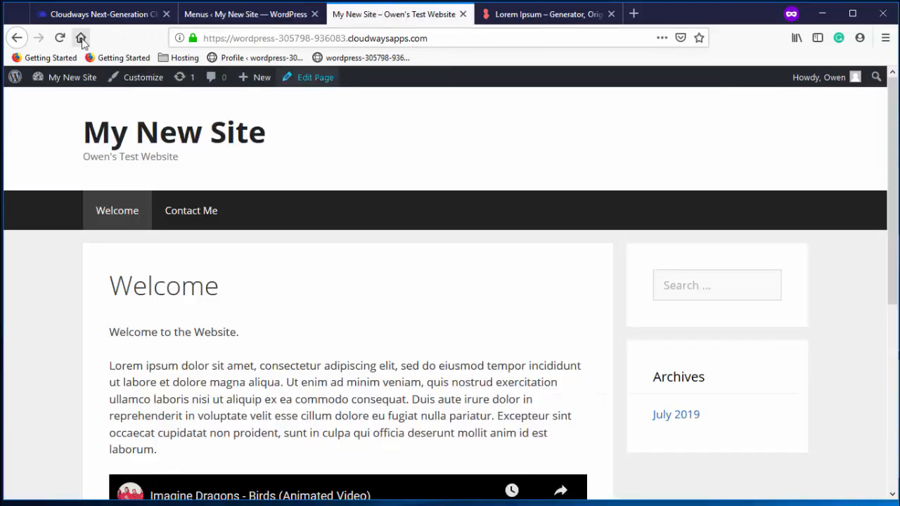
left_click(60, 38)
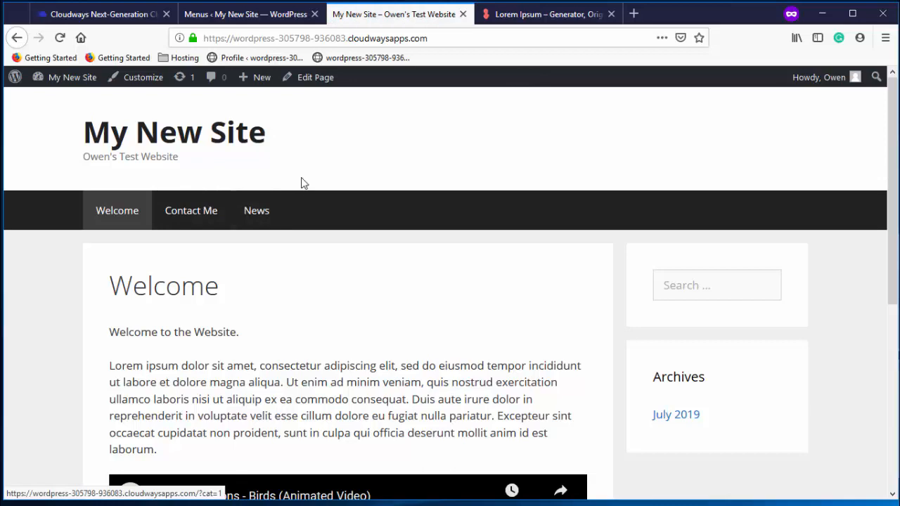
scroll(303, 193, "down", 2)
scroll(303, 203, "up", 2)
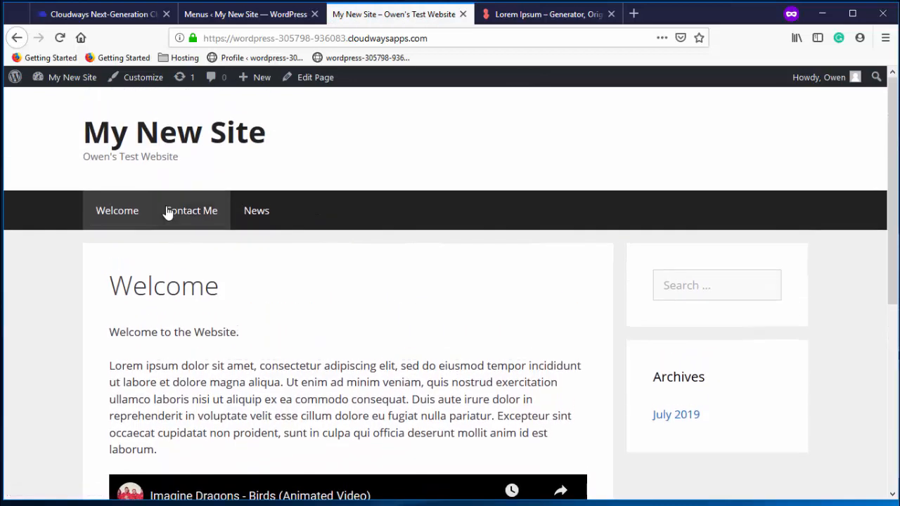
left_click(263, 216)
scroll(328, 221, "down", 6)
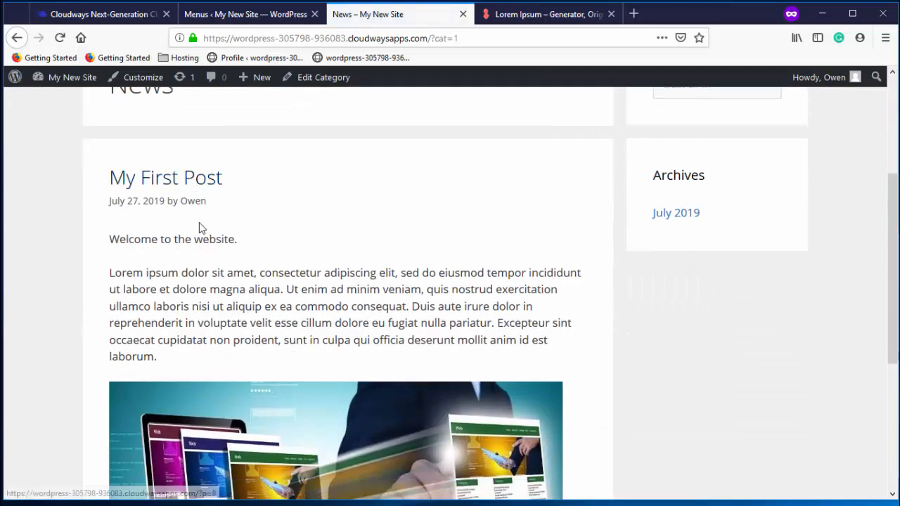
scroll(268, 233, "down", 4)
scroll(232, 226, "up", 7)
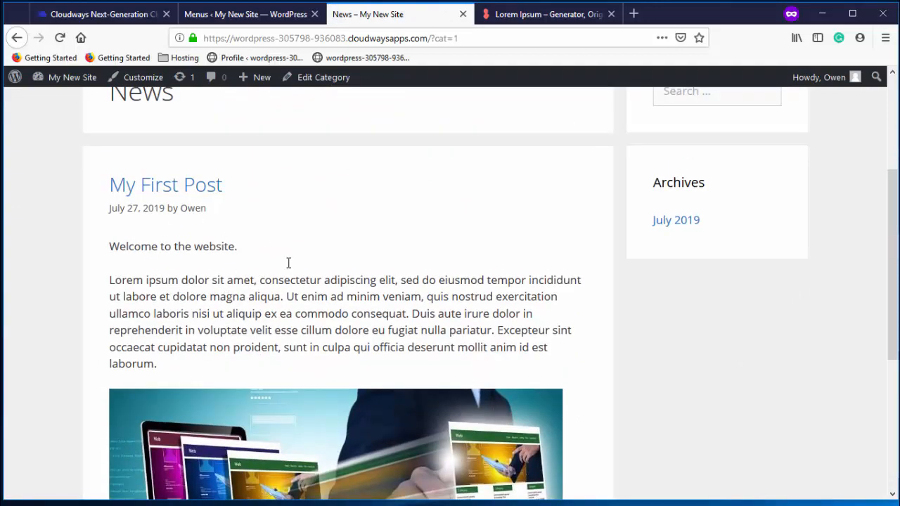
scroll(249, 281, "up", 1)
scroll(249, 295, "down", 4)
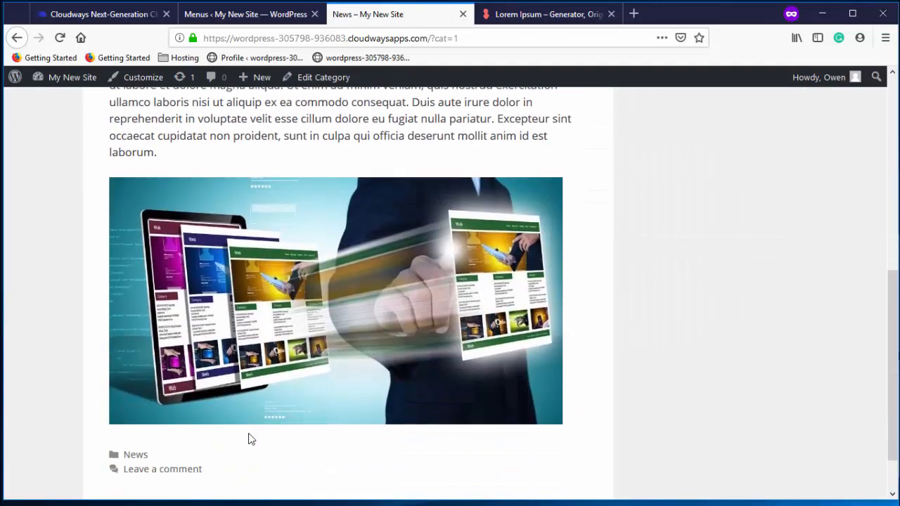
scroll(251, 440, "down", 2)
scroll(271, 361, "up", 6)
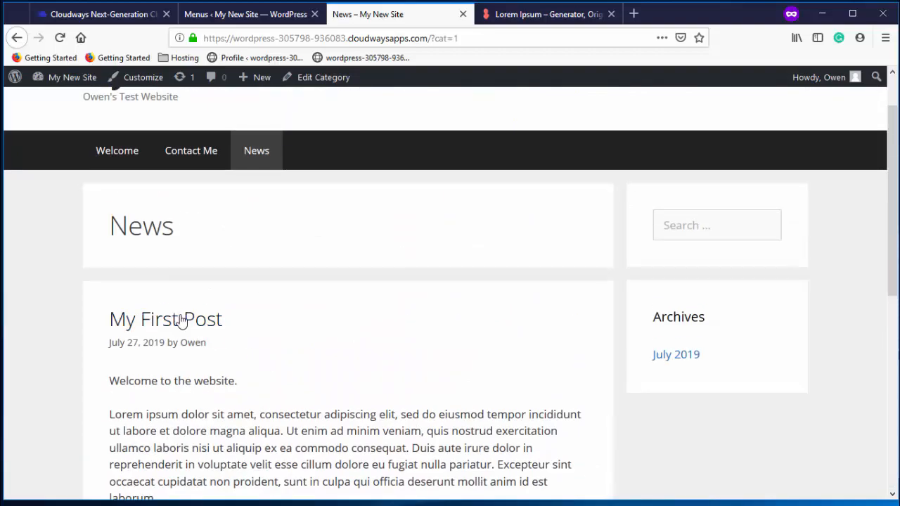
left_click(182, 320)
scroll(325, 327, "down", 2)
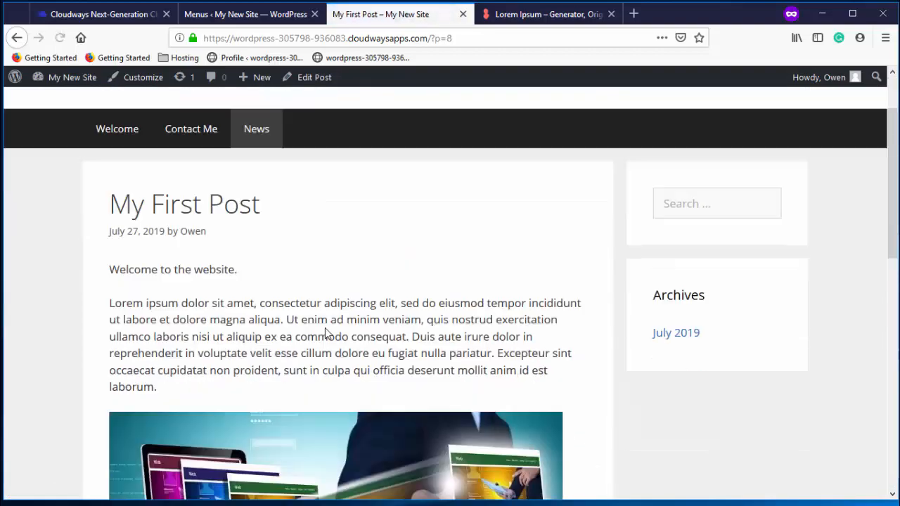
scroll(325, 327, "down", 5)
scroll(325, 328, "up", 6)
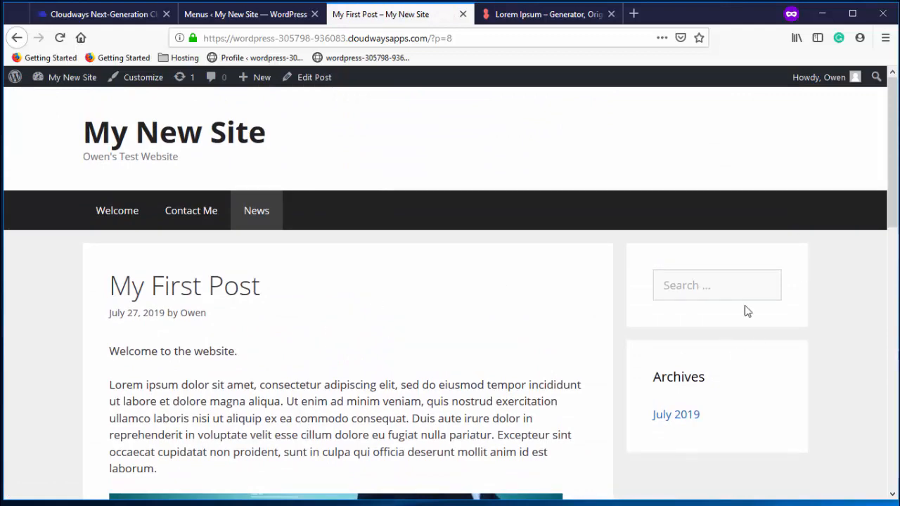
scroll(464, 316, "down", 8)
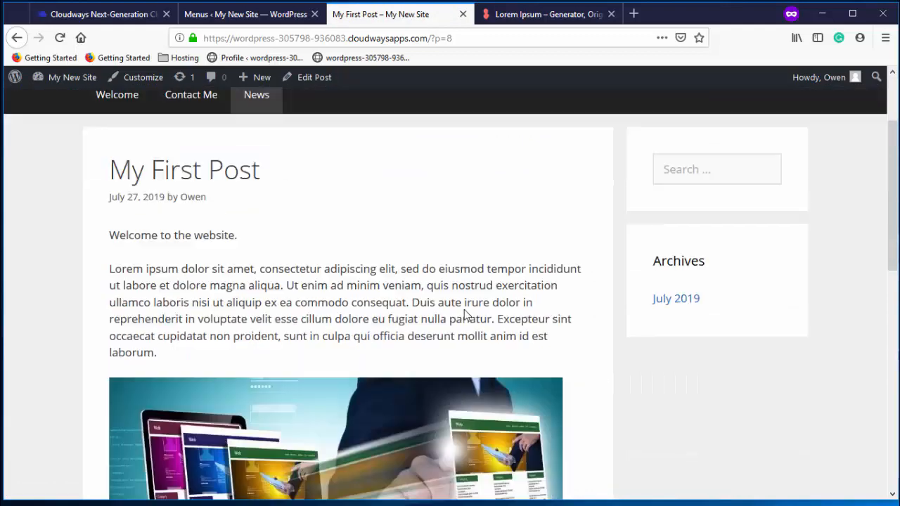
scroll(568, 296, "up", 5)
scroll(570, 297, "up", 5)
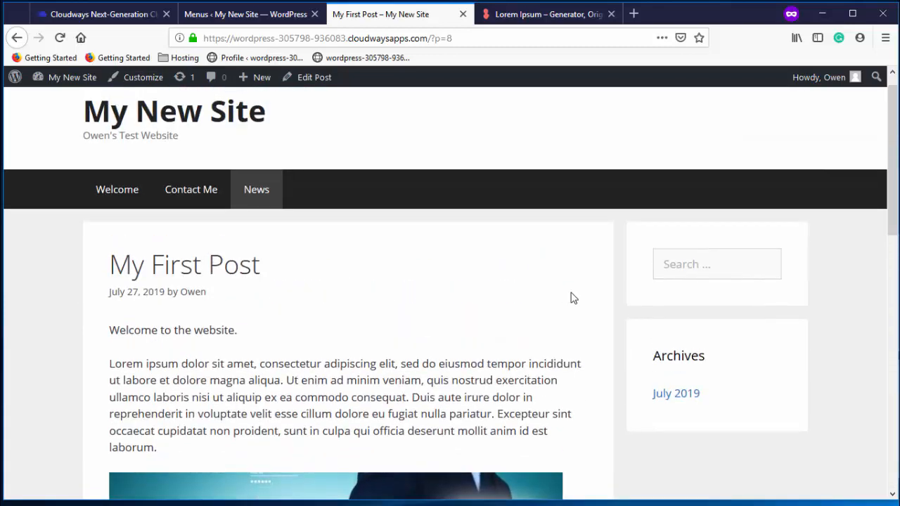
left_click(299, 21)
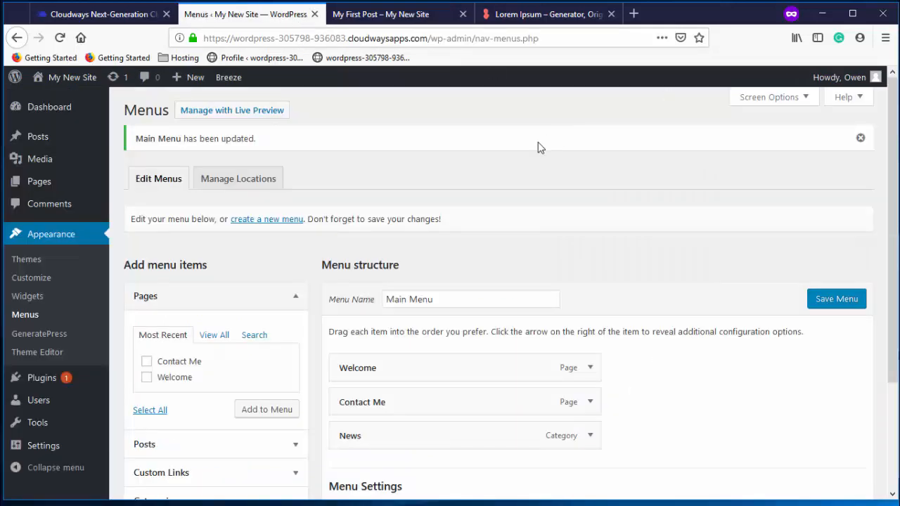
Go to the Widgets screen and check what the Left Sidebar and Header areas contain
left_click(28, 297)
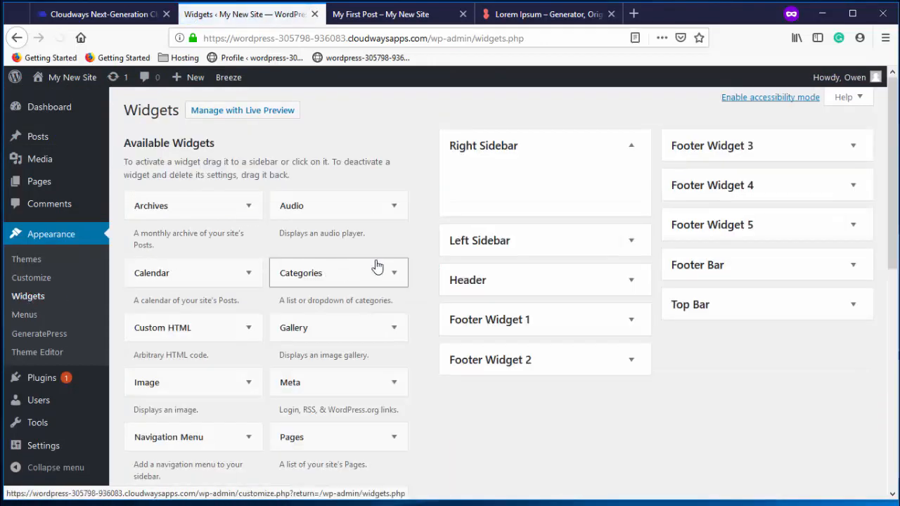
left_click(632, 243)
left_click(631, 242)
left_click(630, 284)
left_click(630, 284)
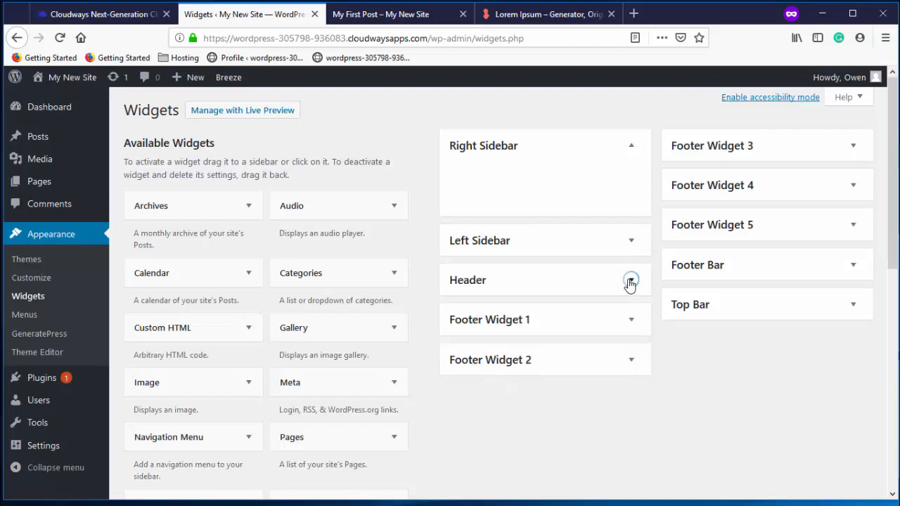
scroll(314, 288, "down", 1)
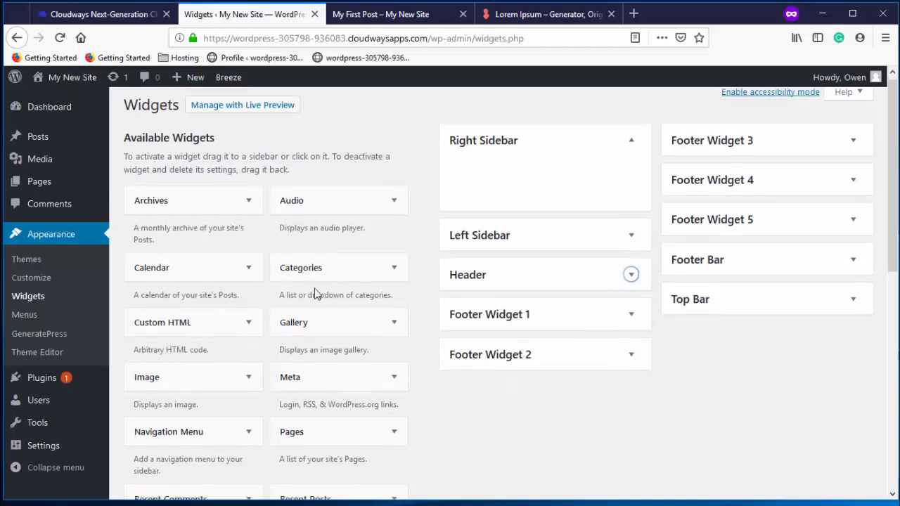
scroll(315, 288, "up", 1)
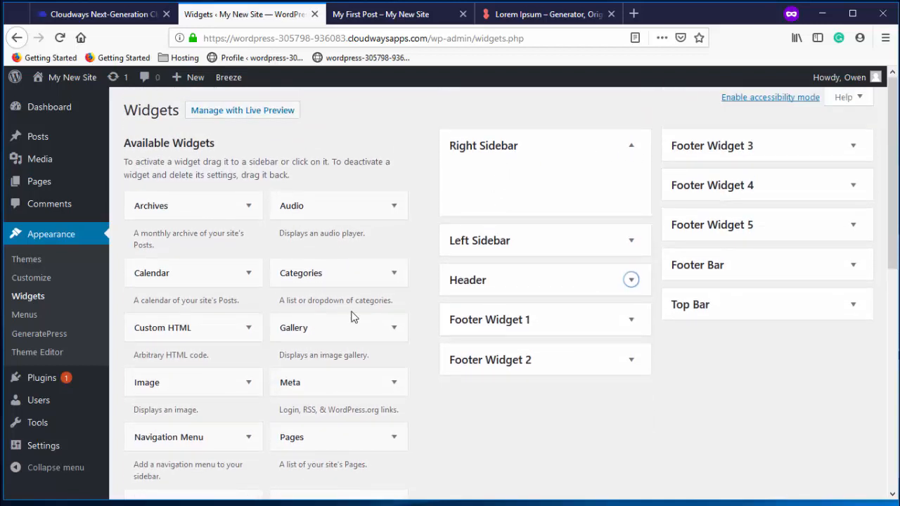
scroll(352, 316, "down", 1)
scroll(351, 309, "up", 1)
Add a Custom HTML widget titled 'About Me' with a short self-introduction to the Right Sidebar and save it
left_click_drag(159, 334, 498, 190)
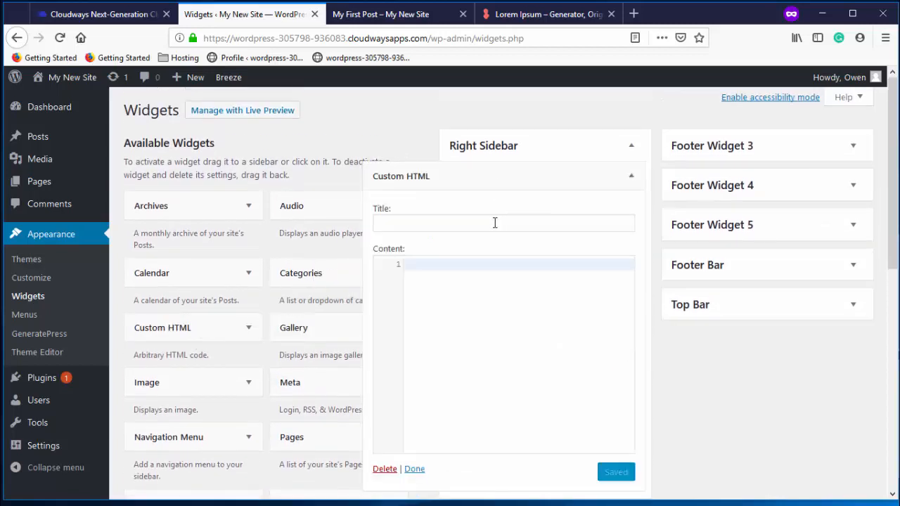
left_click(494, 223)
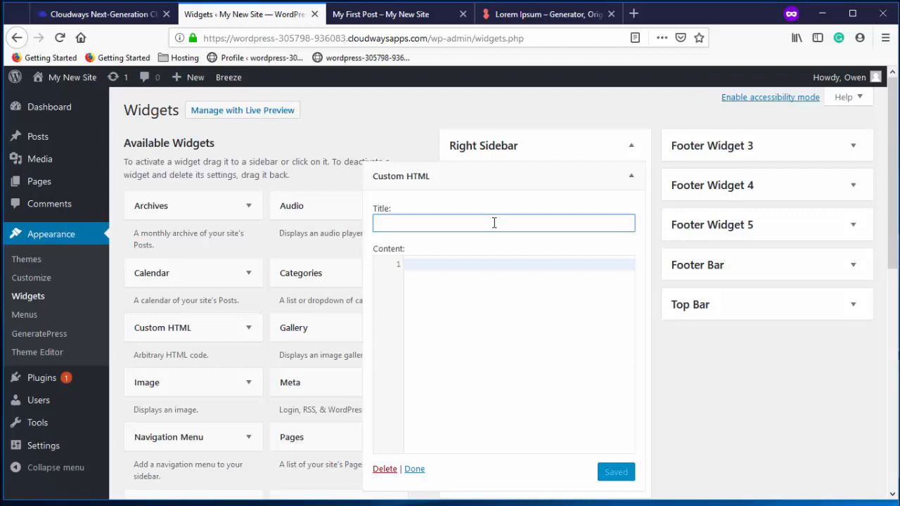
type("About Me")
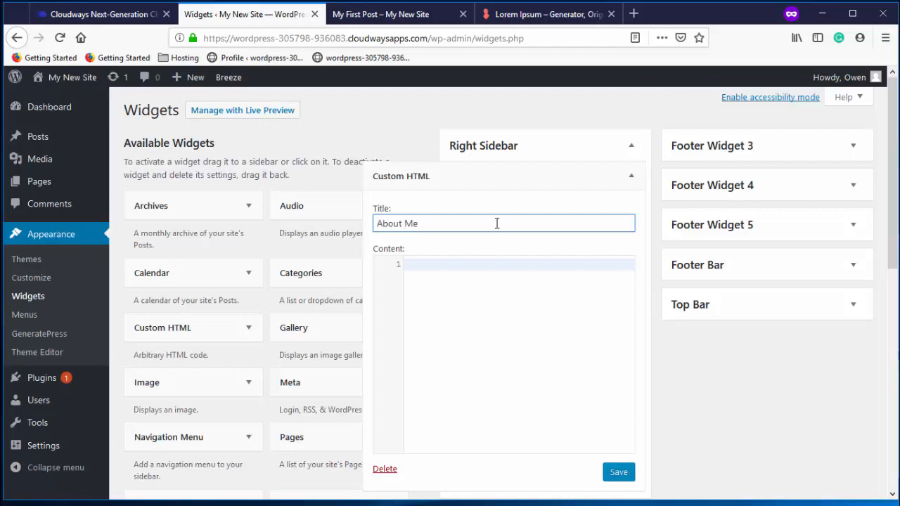
left_click(478, 267)
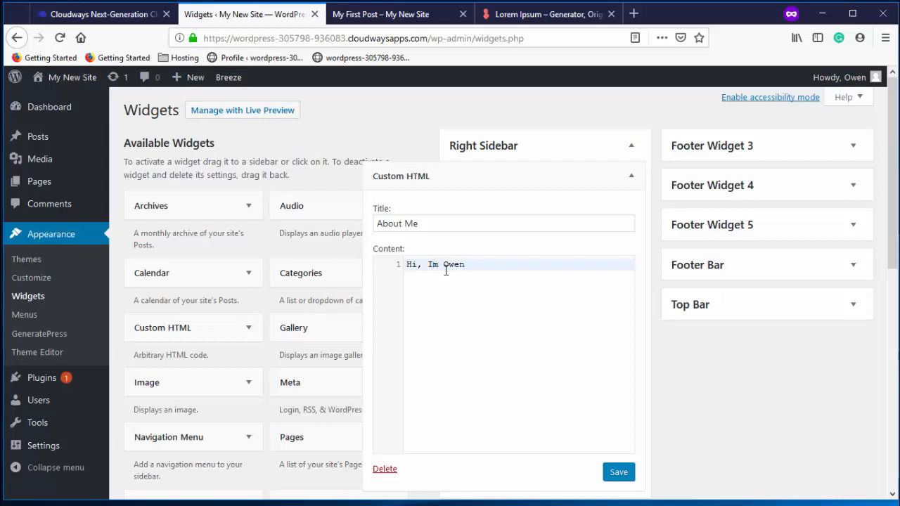
left_click(618, 473)
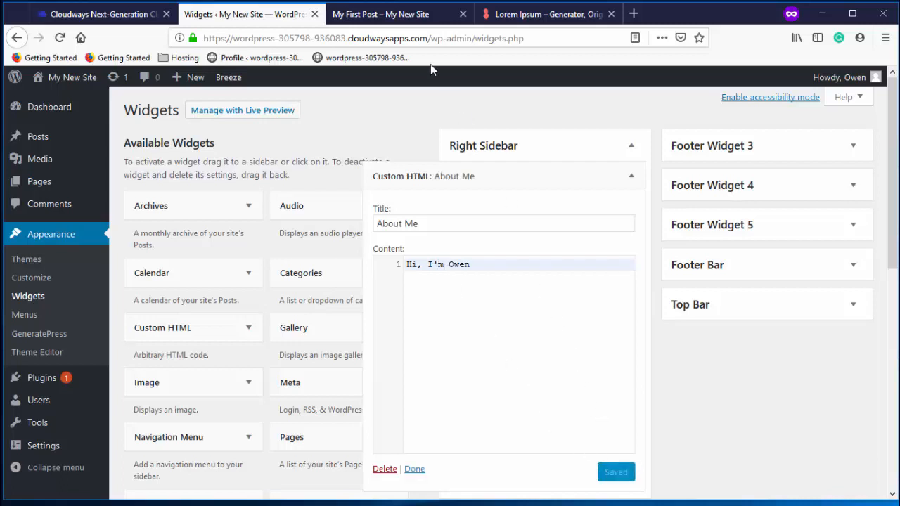
Reload the site's post page to preview the About Me widget, then collapse the widget's settings
left_click(415, 25)
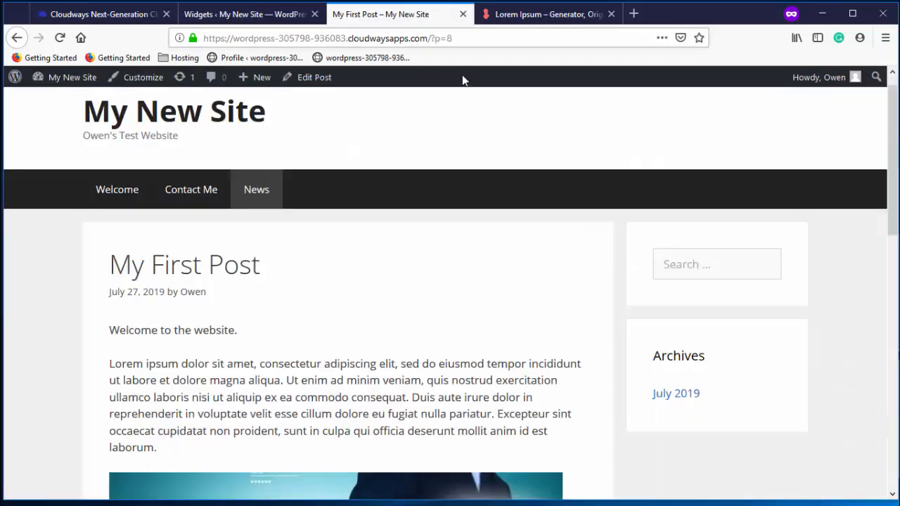
left_click(60, 37)
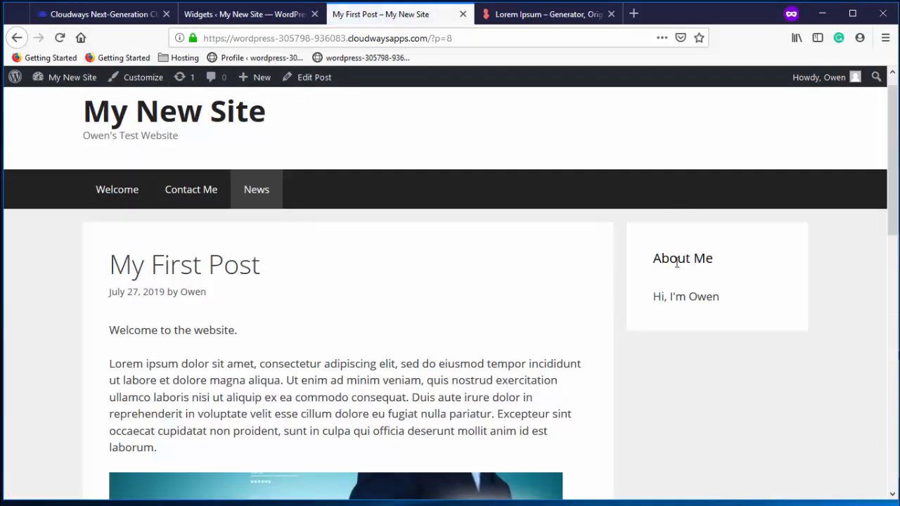
left_click(277, 16)
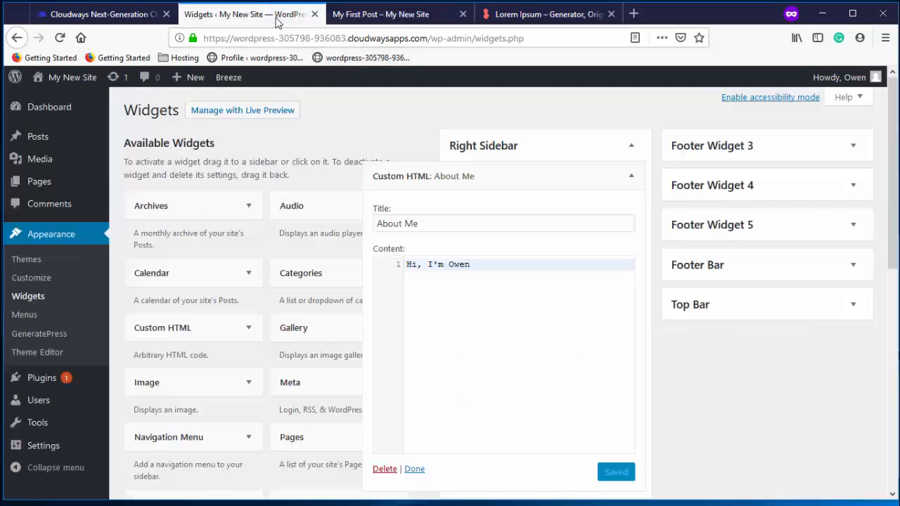
left_click(630, 176)
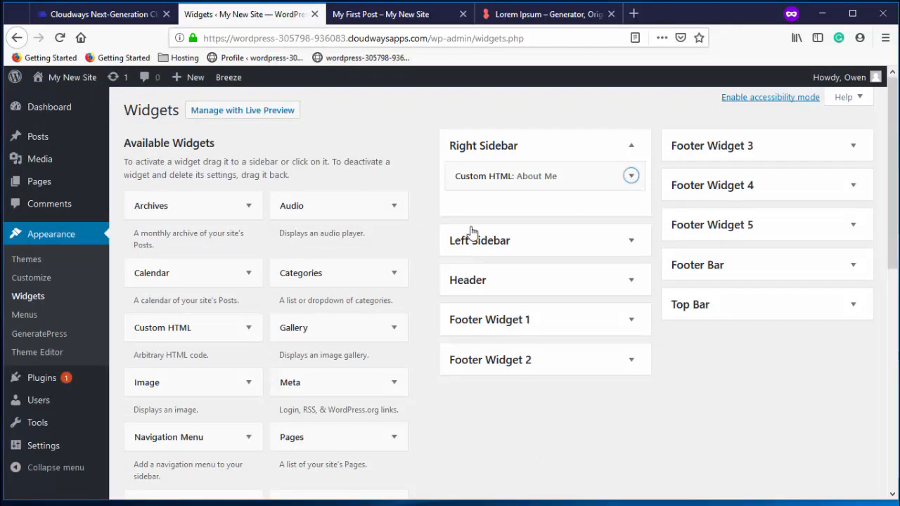
scroll(302, 278, "down", 3)
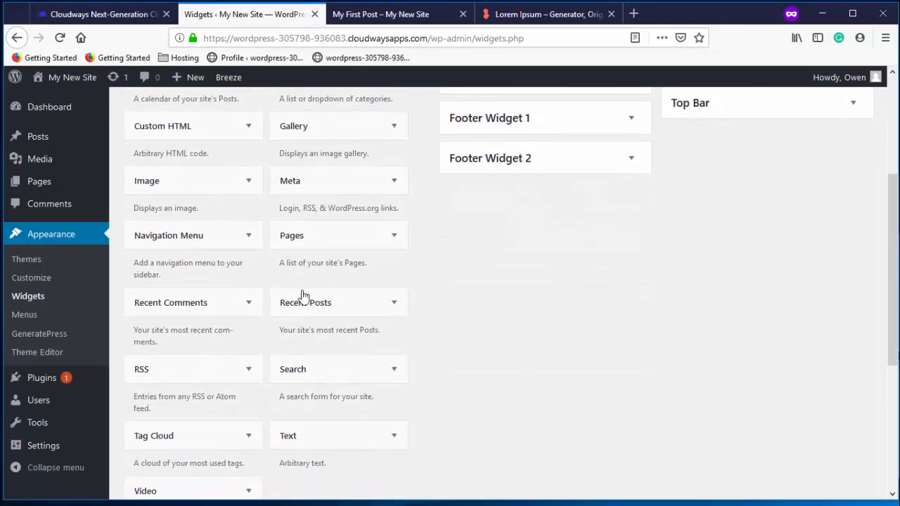
Add a Recent Posts widget titled 'Latest news' to the Right Sidebar and save it
left_click_drag(303, 296, 482, 214)
left_click(529, 261)
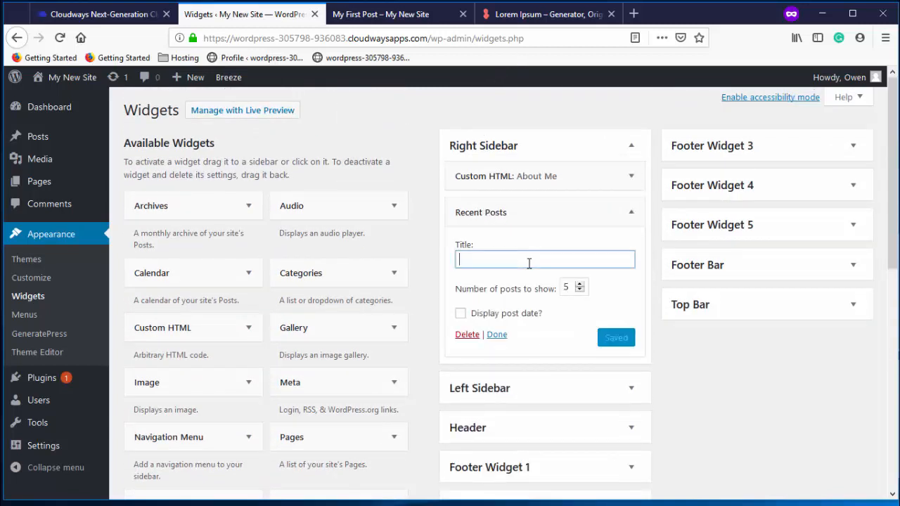
type("Latest news")
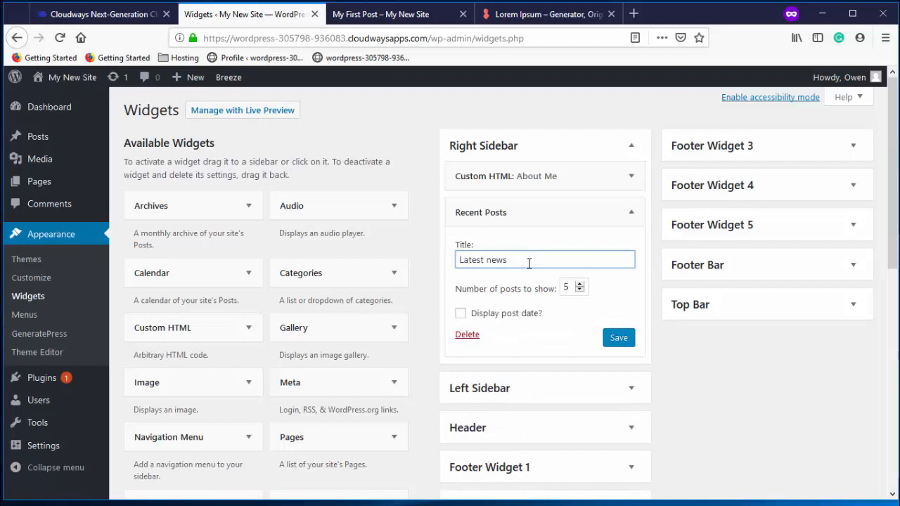
left_click(619, 338)
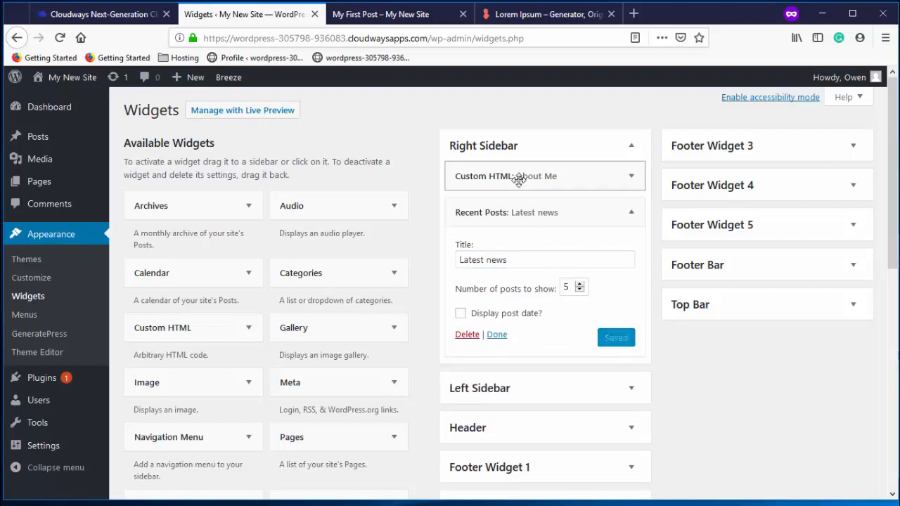
Reload the post page to confirm Latest news appears, and open My First Post from its list
left_click(381, 14)
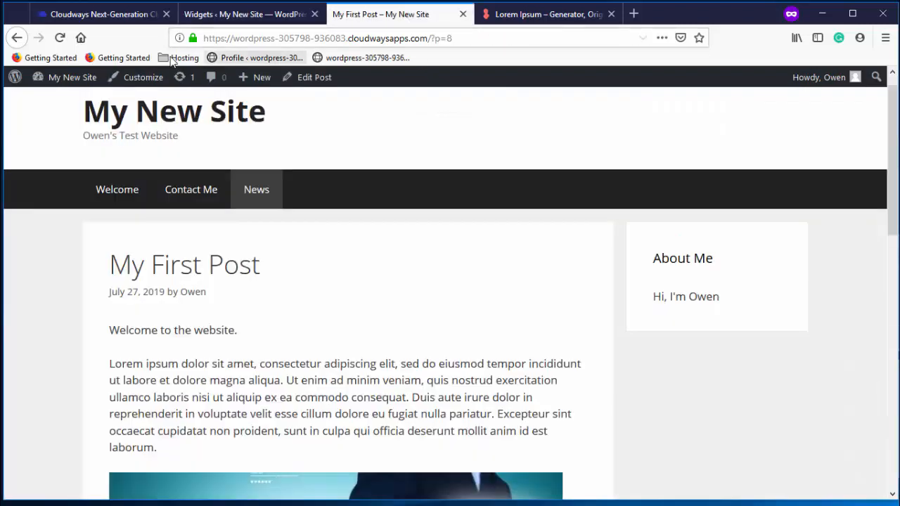
left_click(60, 38)
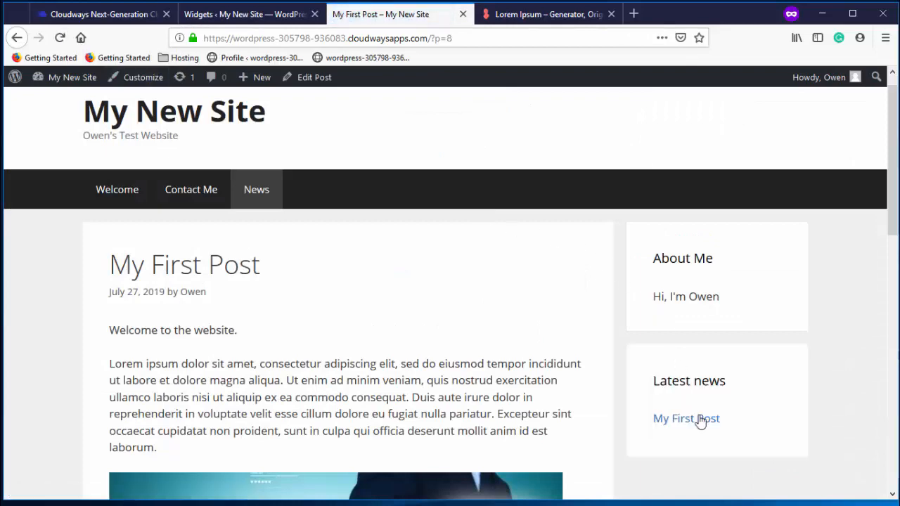
left_click(700, 422)
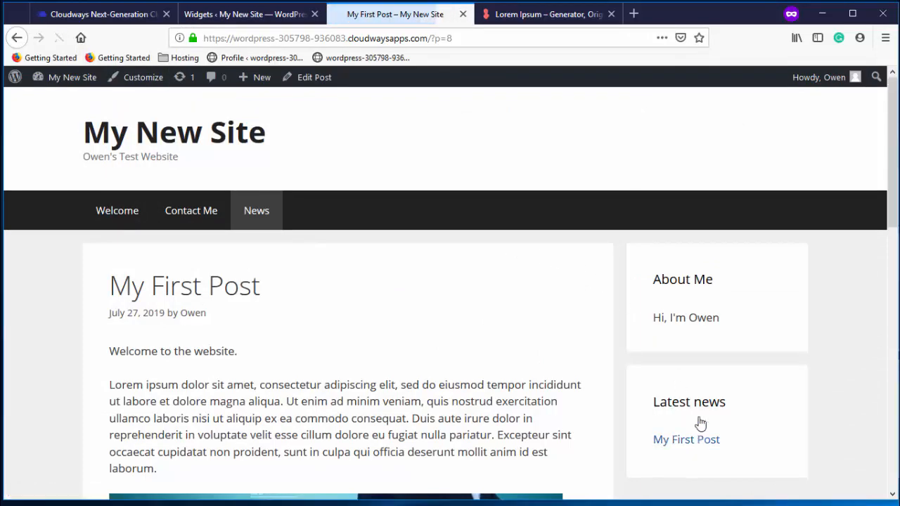
left_click(267, 20)
left_click(419, 14)
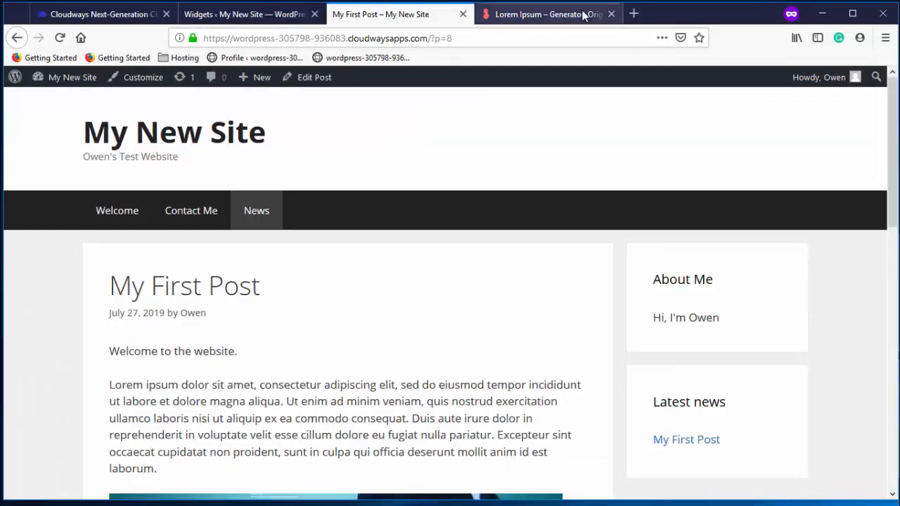
left_click(292, 19)
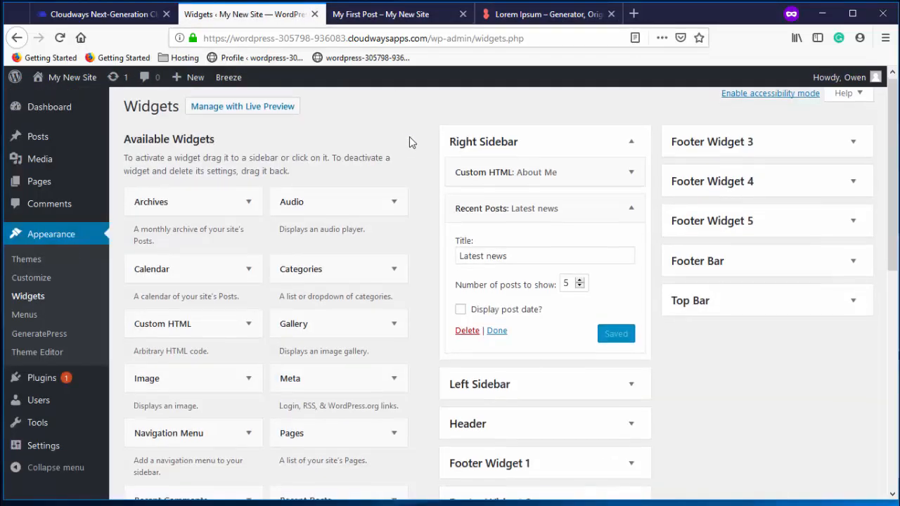
Go from the widgets page to the Installed Plugins list
scroll(409, 136, "down", 3)
scroll(409, 137, "down", 4)
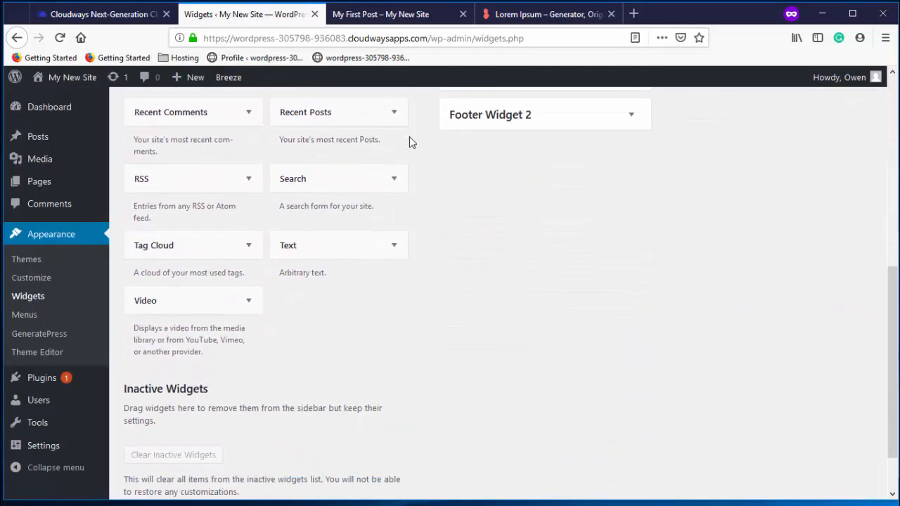
scroll(412, 142, "up", 7)
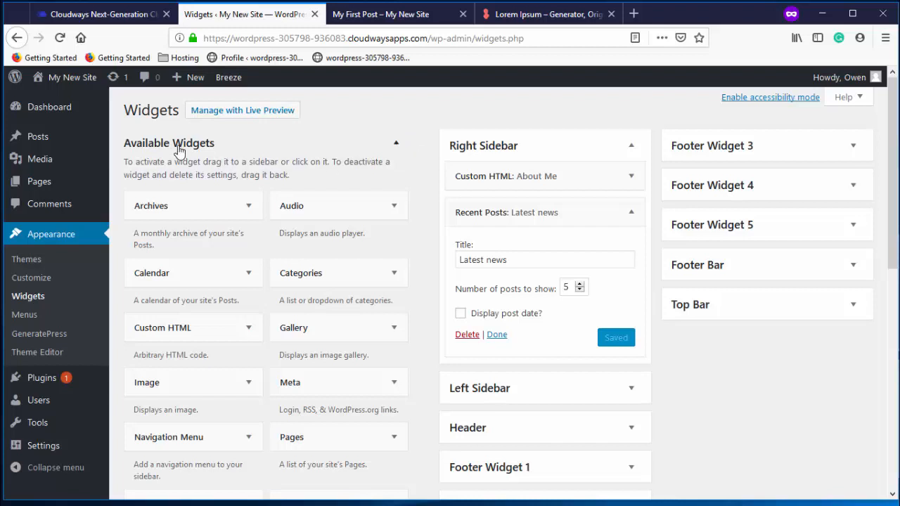
left_click(42, 378)
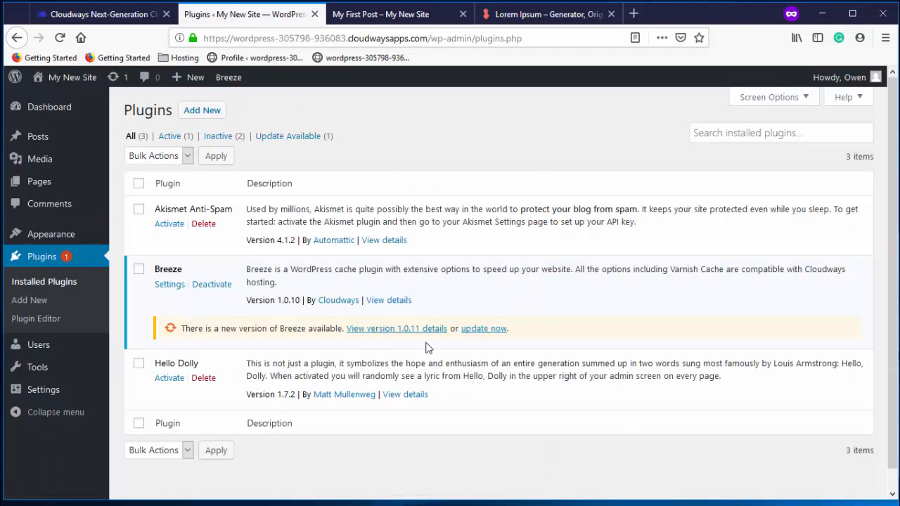
Update Breeze to 1.0.11 and delete the Hello Dolly plugin
left_click(484, 329)
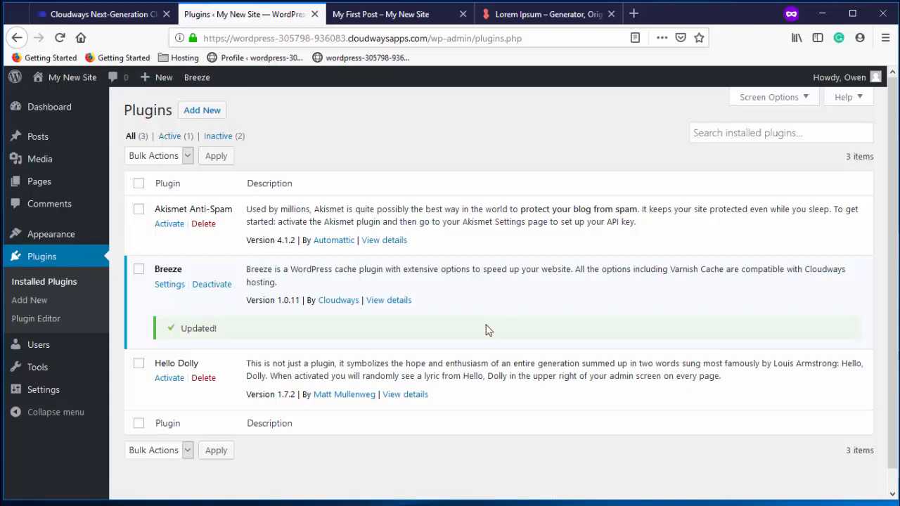
left_click(203, 378)
left_click(466, 251)
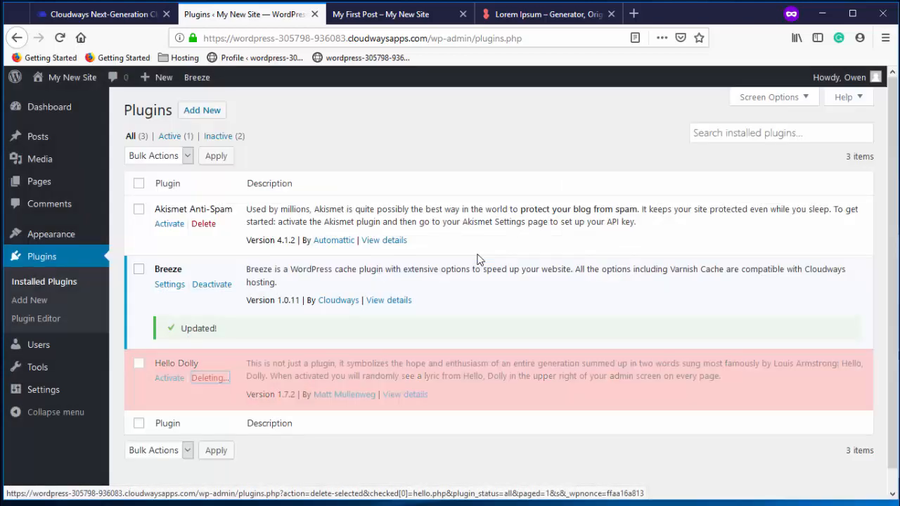
Delete the Akismet Anti-Spam plugin, then go to the Add New plugins page
left_click(204, 224)
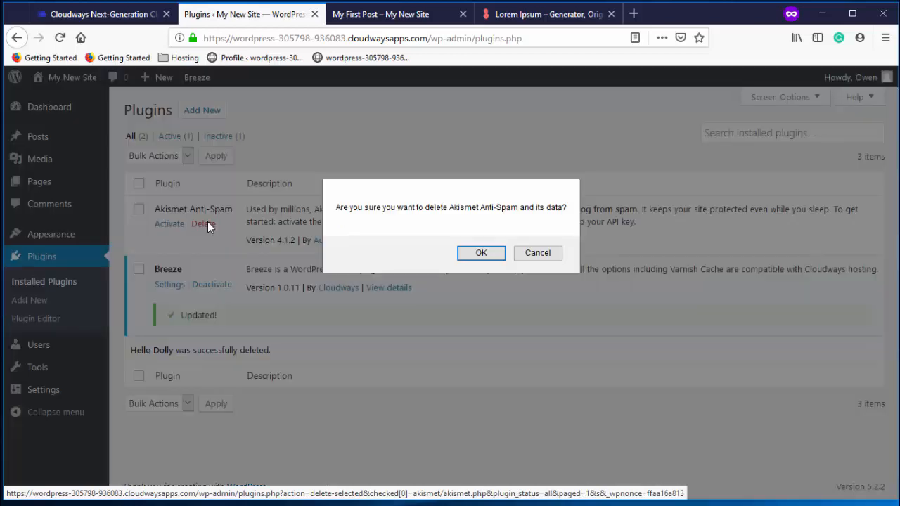
left_click(473, 256)
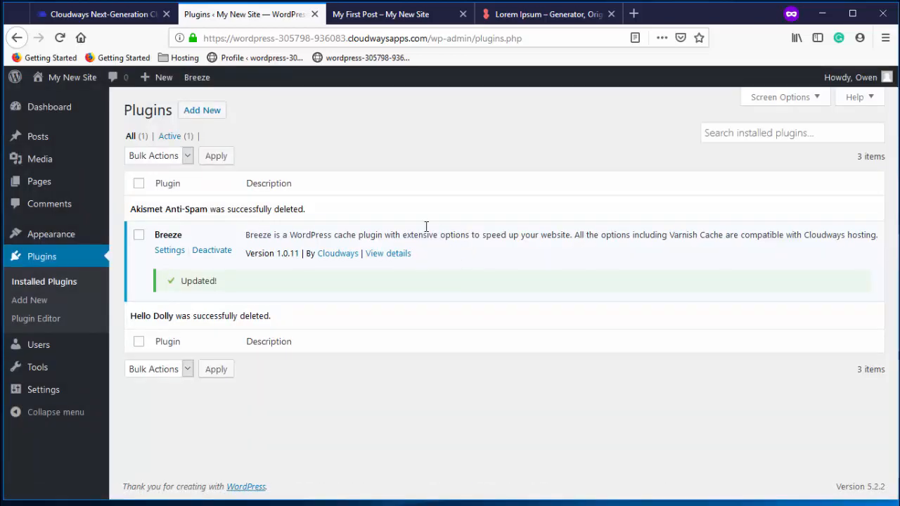
left_click(210, 117)
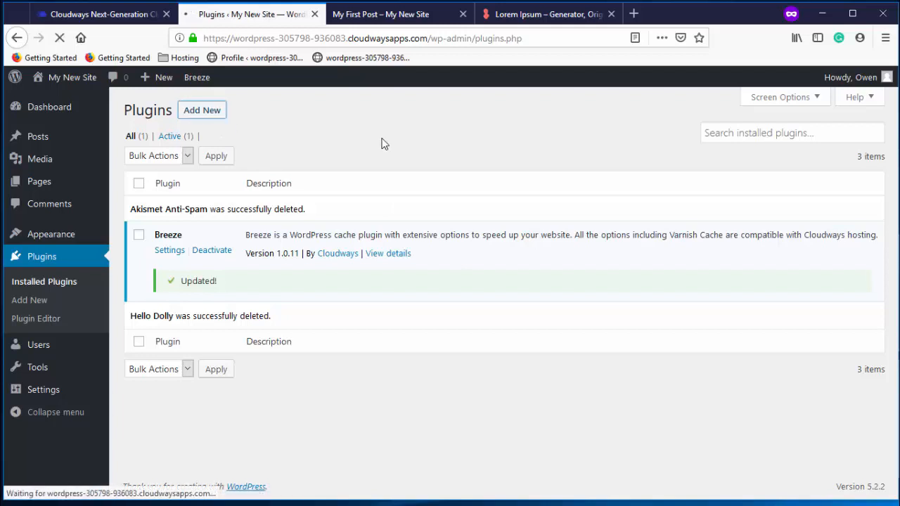
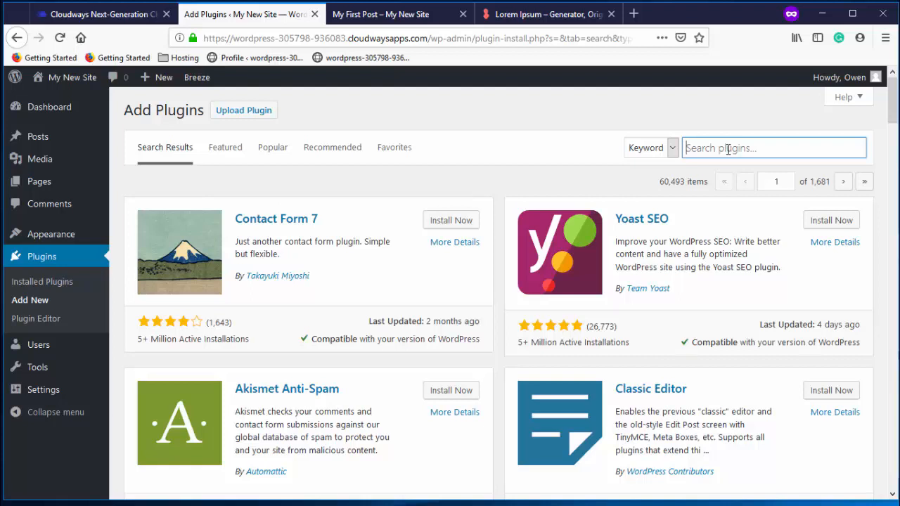
Search for 'stackable', then install and activate the Stackable – Gutenberg Blocks plugin
type("stackable")
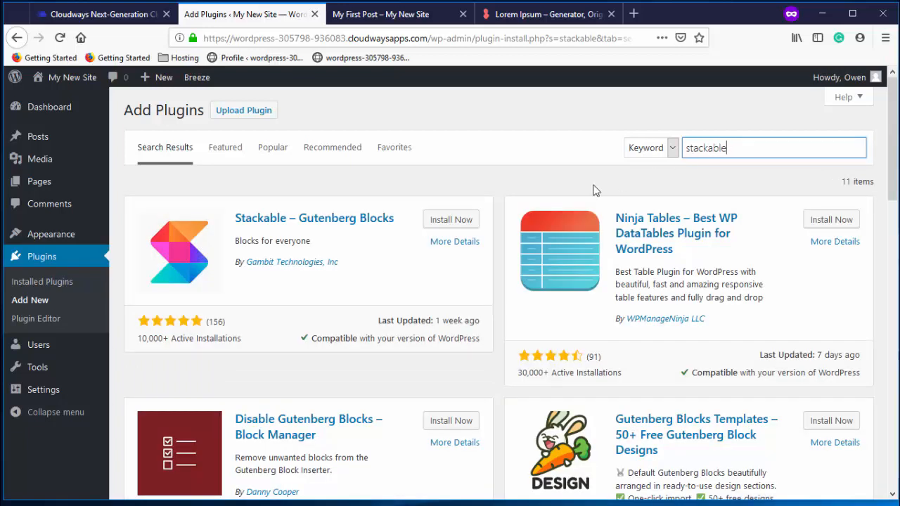
left_click(457, 220)
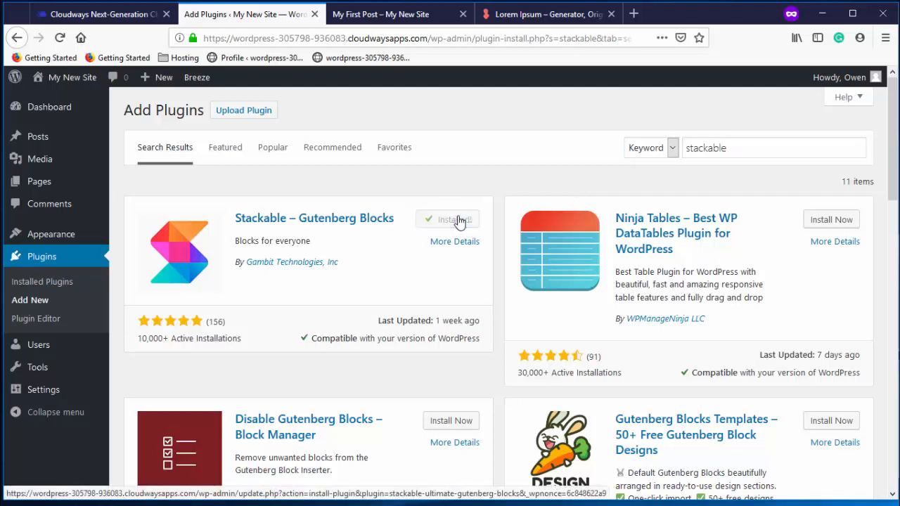
left_click(469, 226)
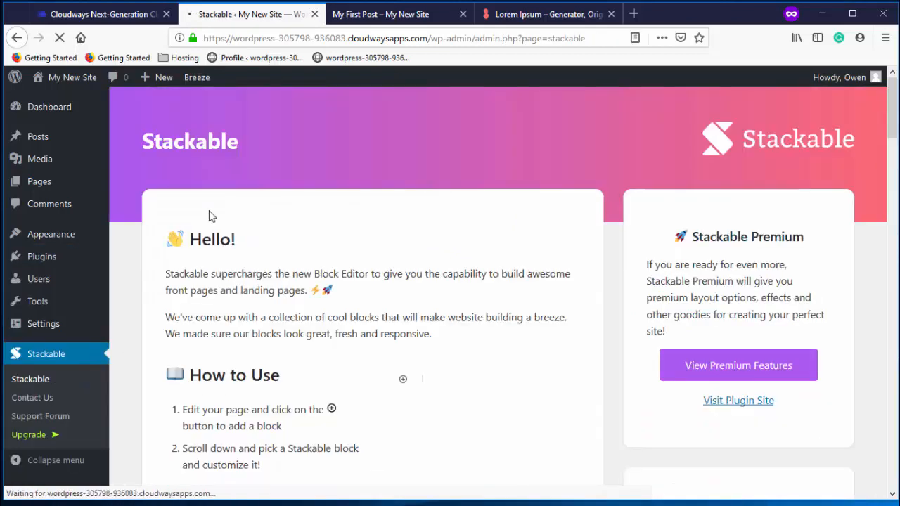
Open the Welcome page in the block editor and dismiss the tips popup
left_click(58, 183)
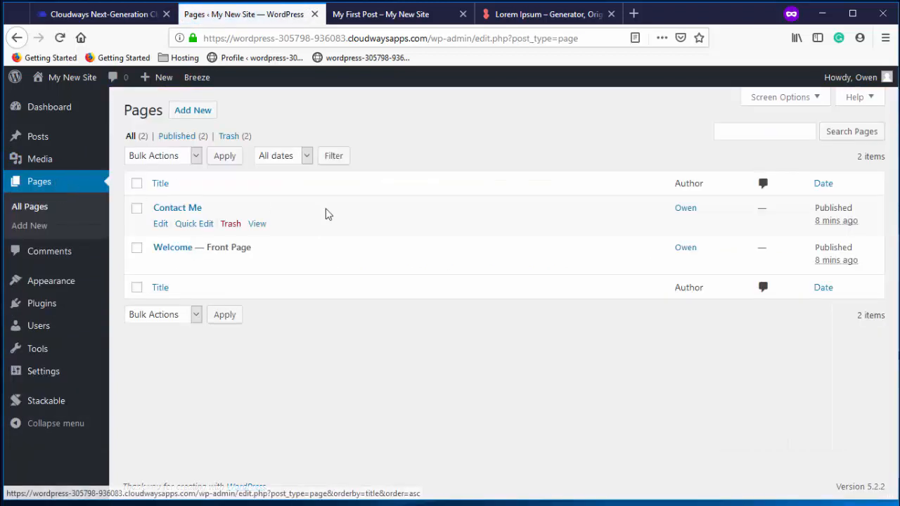
left_click(161, 265)
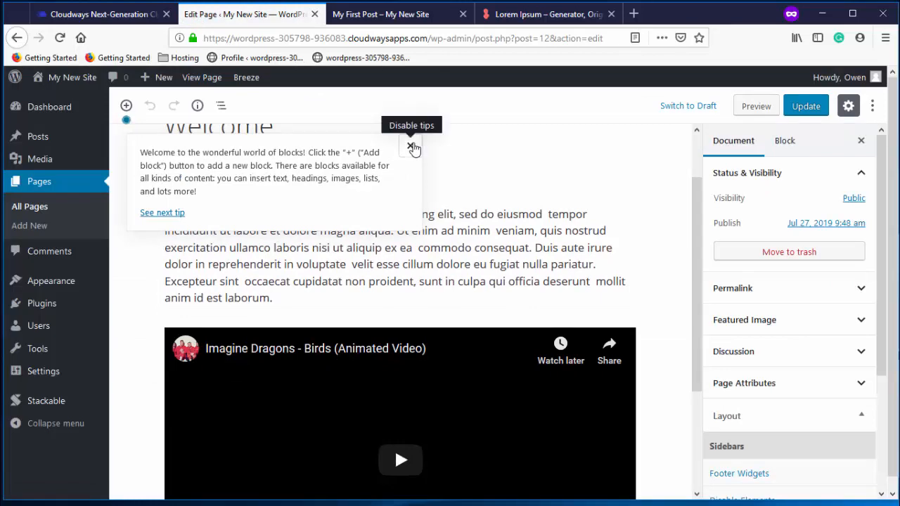
left_click(410, 146)
scroll(433, 204, "down", 2)
scroll(434, 205, "up", 2)
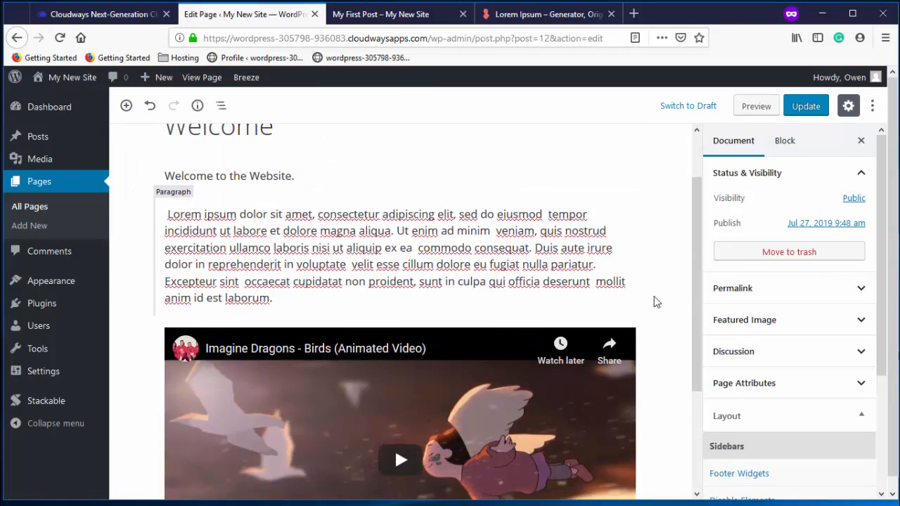
scroll(655, 300, "down", 3)
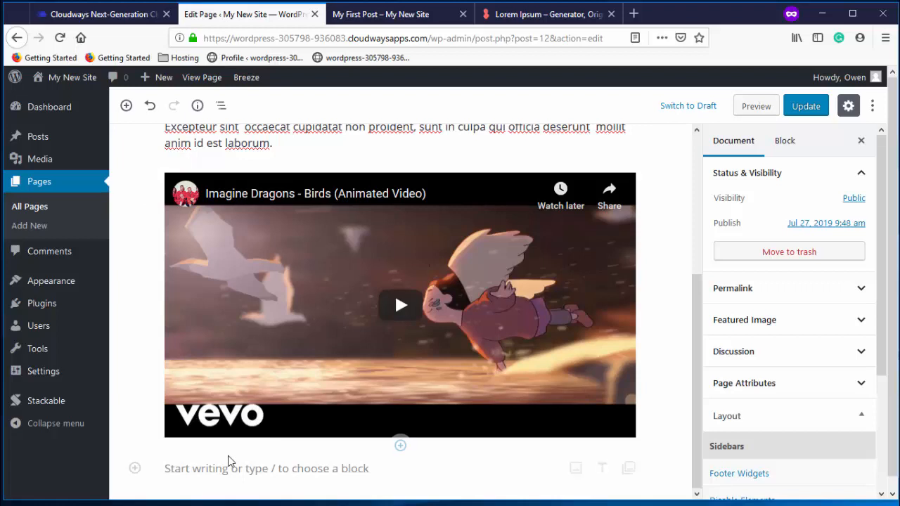
Insert a Stackable Testimonial block below the embedded video
left_click(135, 468)
scroll(295, 365, "down", 5)
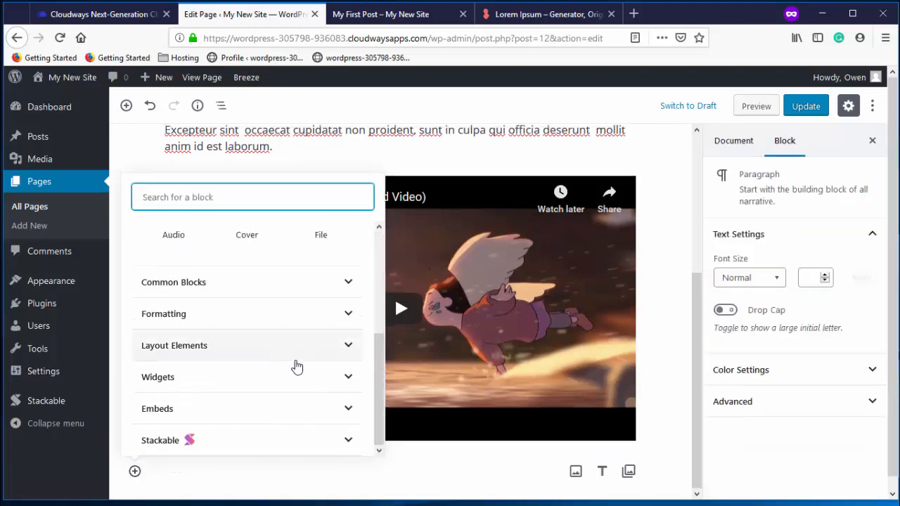
left_click(170, 444)
scroll(242, 394, "down", 5)
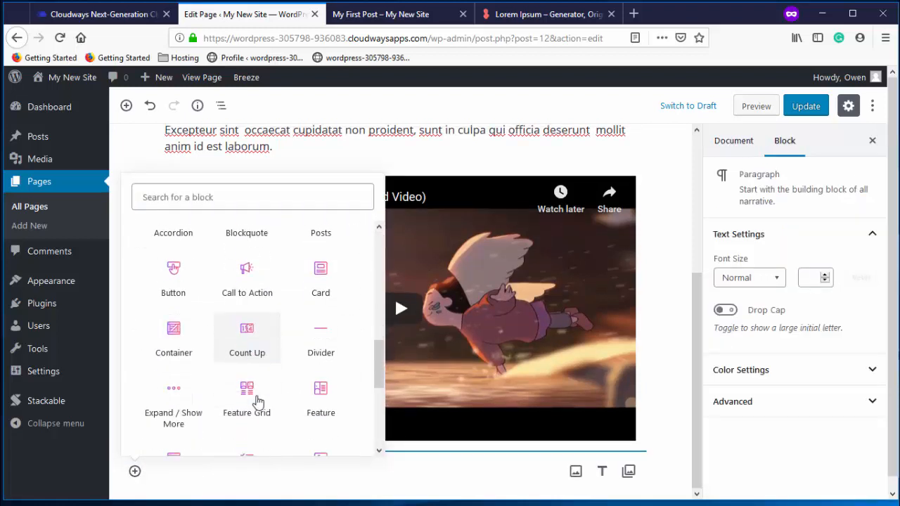
scroll(223, 414, "down", 3)
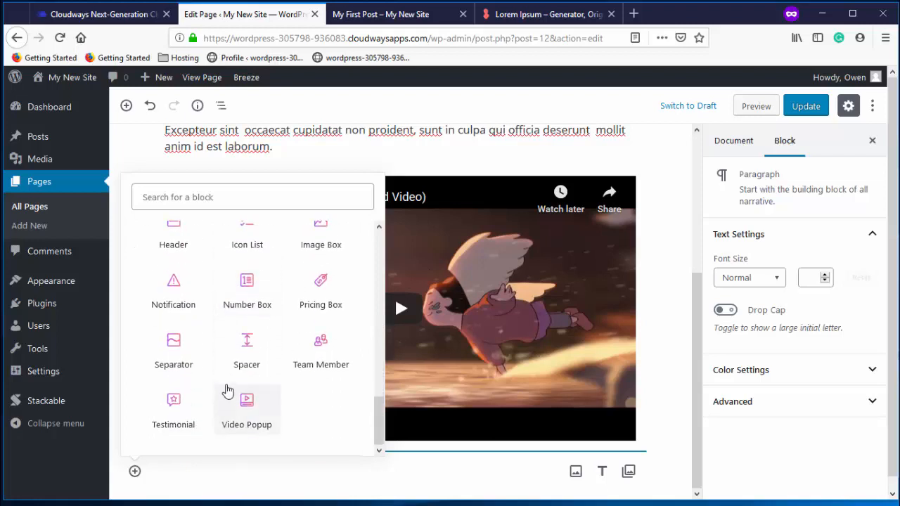
left_click(173, 409)
scroll(486, 376, "down", 5)
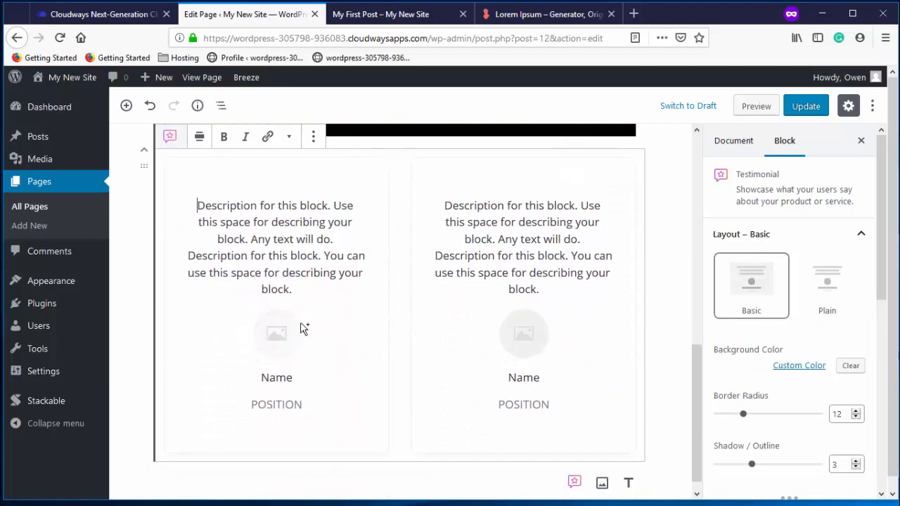
Replace both placeholder descriptions with short quotes, the second reading 'Amazing!'
left_click_drag(297, 293, 198, 205)
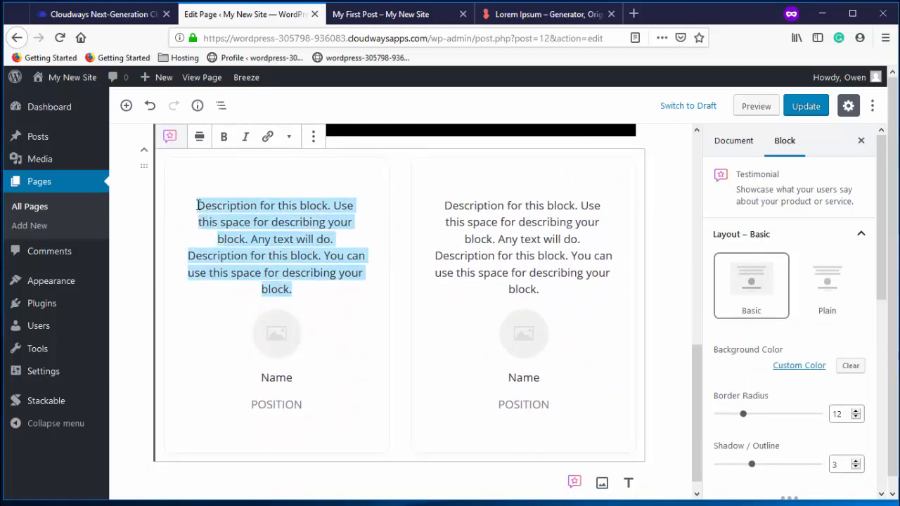
type("Owen")
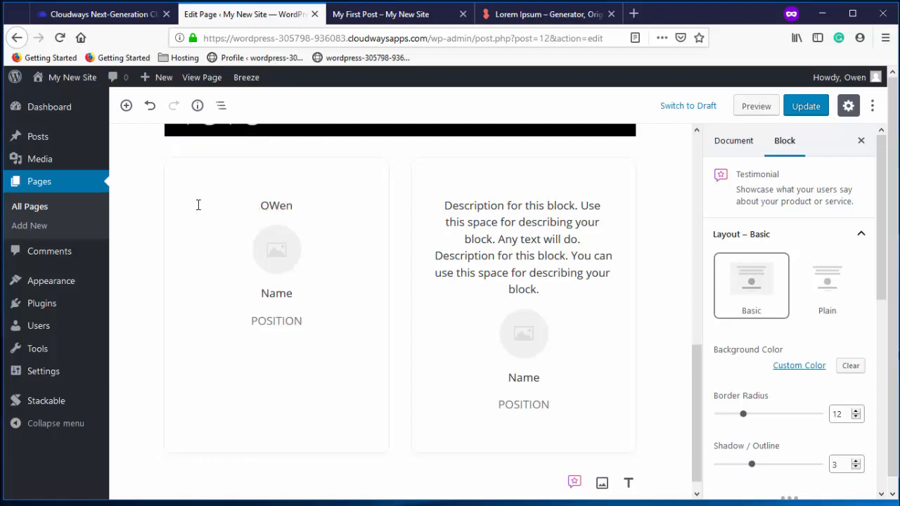
key("BackSpace")
key("BackSpace")
type("els")
key("BackSpace")
key("BackSpace")
type("n is great")
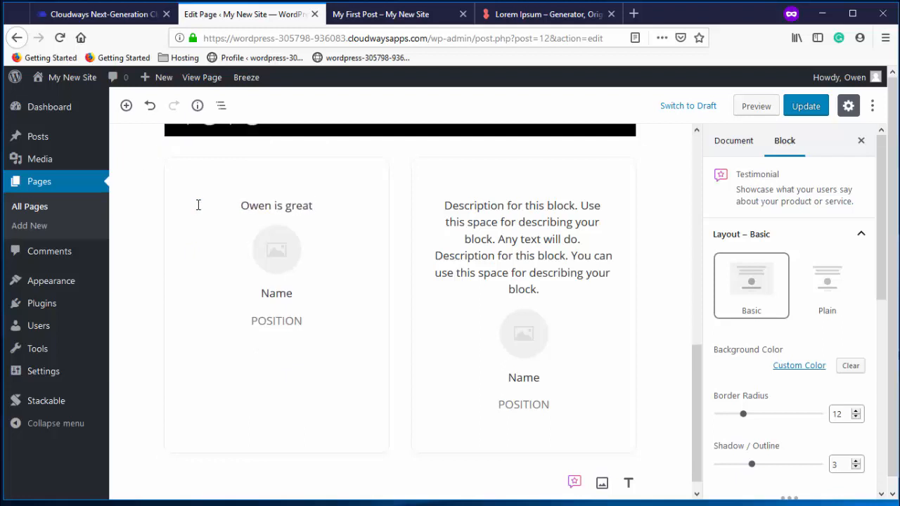
left_click_drag(539, 289, 443, 208)
type("A")
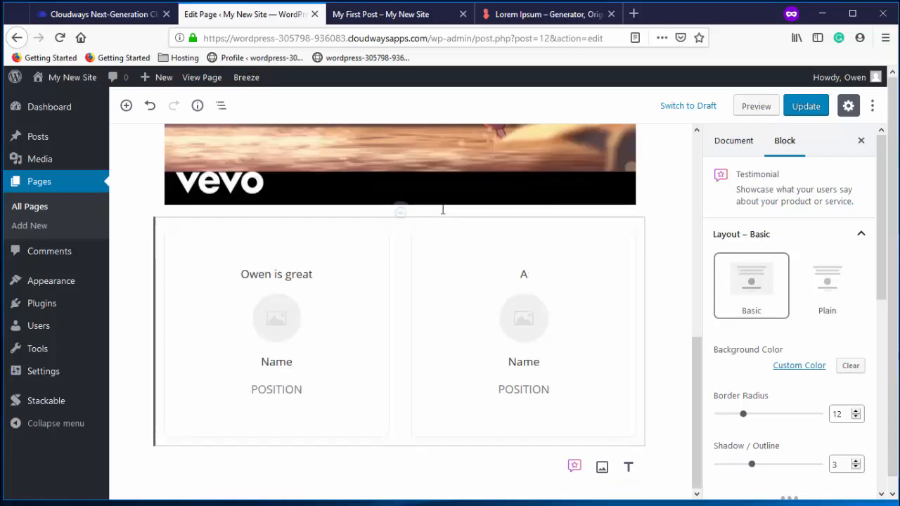
type("mazing!")
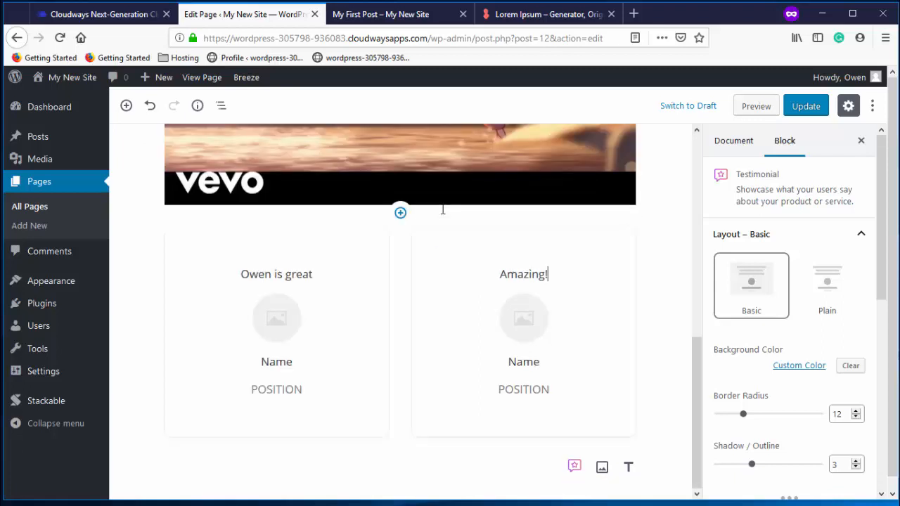
Enter both reviewers' names with positions CEO and CFO, then update the page
double_click(275, 363)
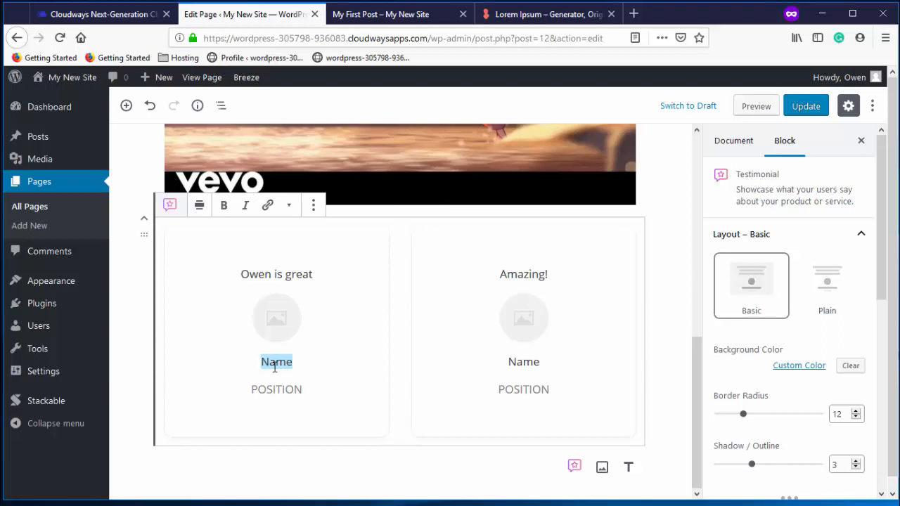
type("Bob")
double_click(302, 388)
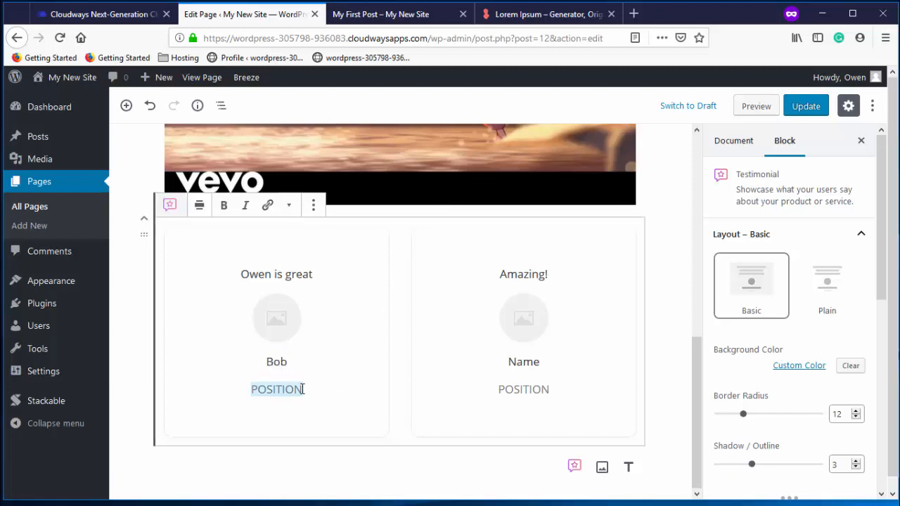
type("CEO")
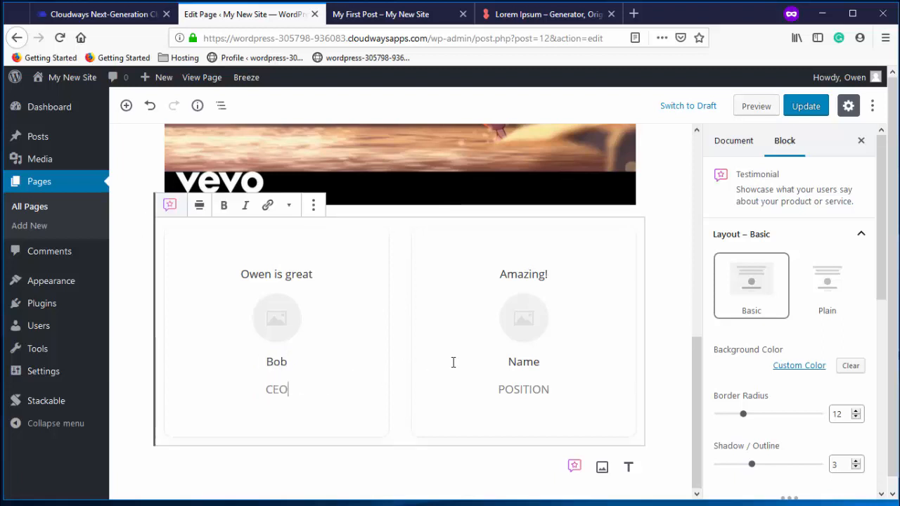
double_click(517, 361)
type("Anna")
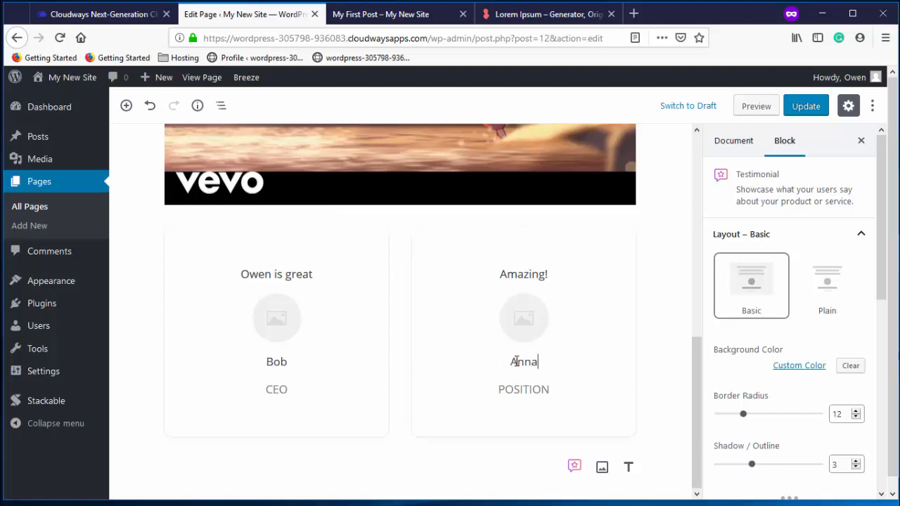
double_click(525, 389)
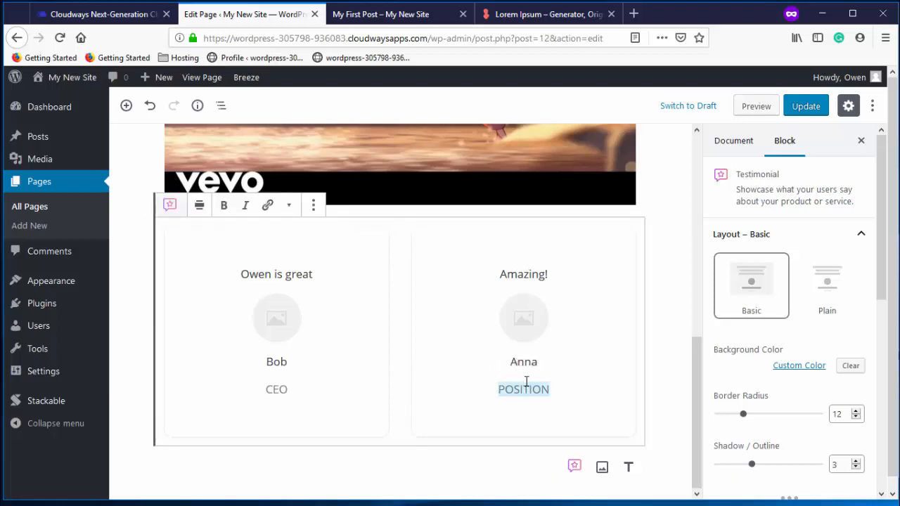
type("CFO")
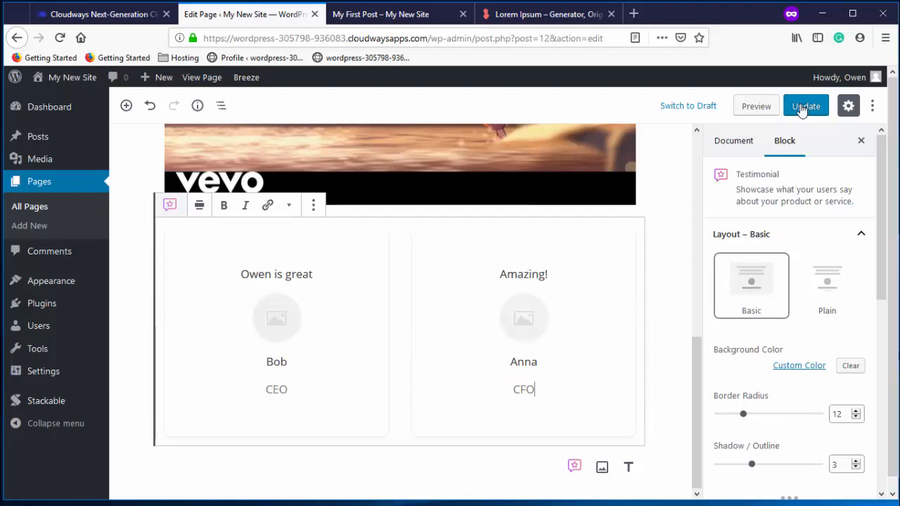
left_click(802, 109)
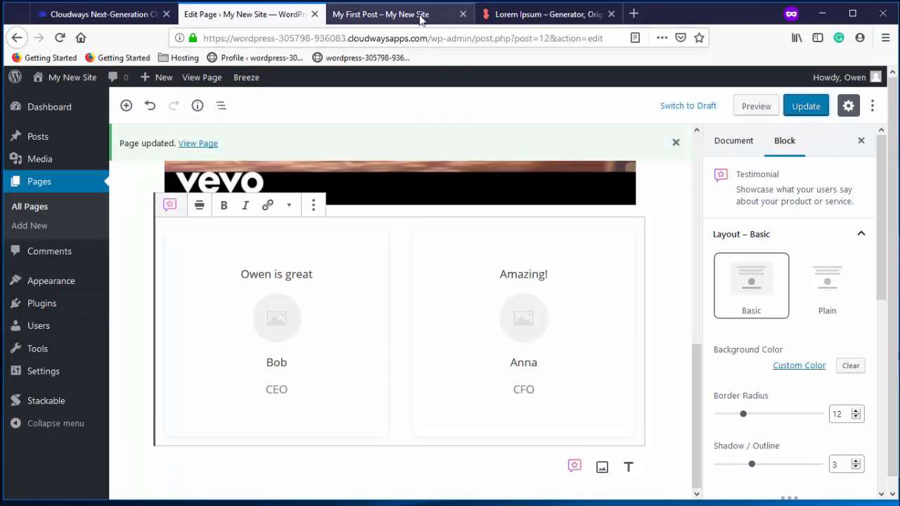
left_click(420, 15)
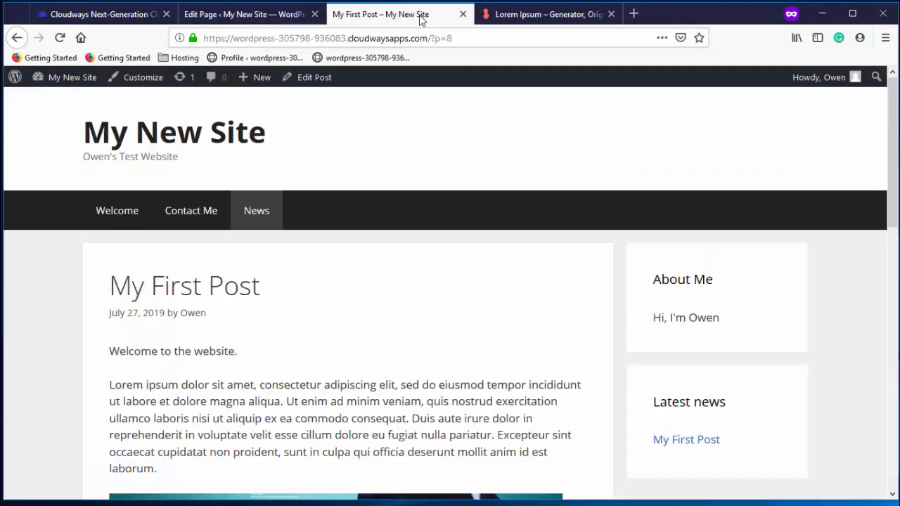
Reload the live site and scroll through the home page to check the changes
left_click(60, 37)
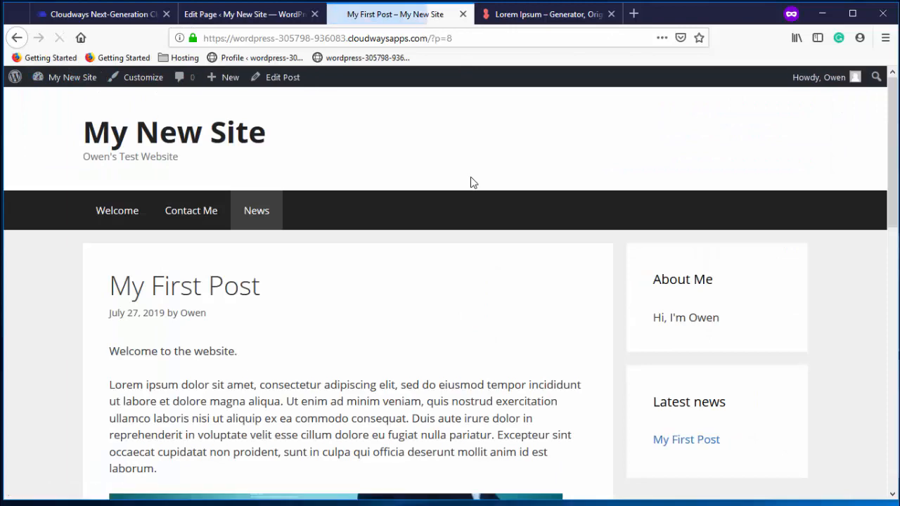
scroll(516, 190, "down", 2)
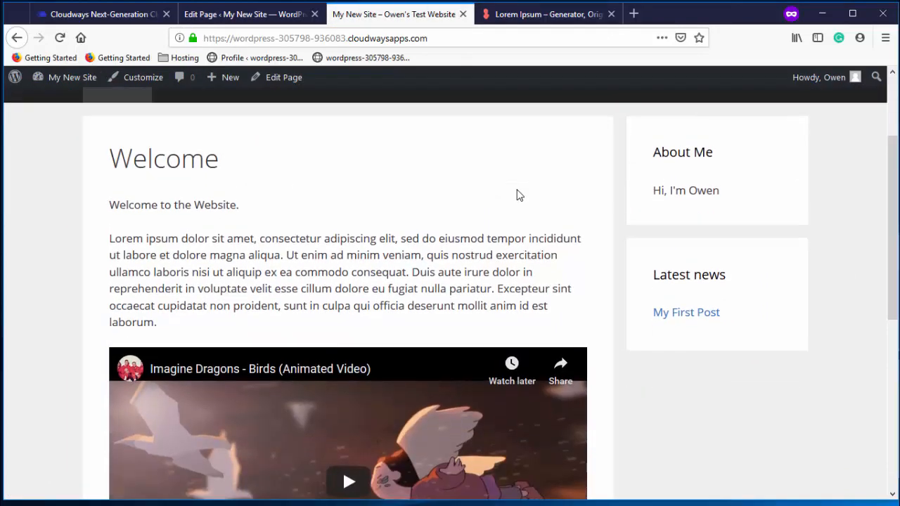
scroll(517, 190, "up", 3)
scroll(517, 190, "down", 8)
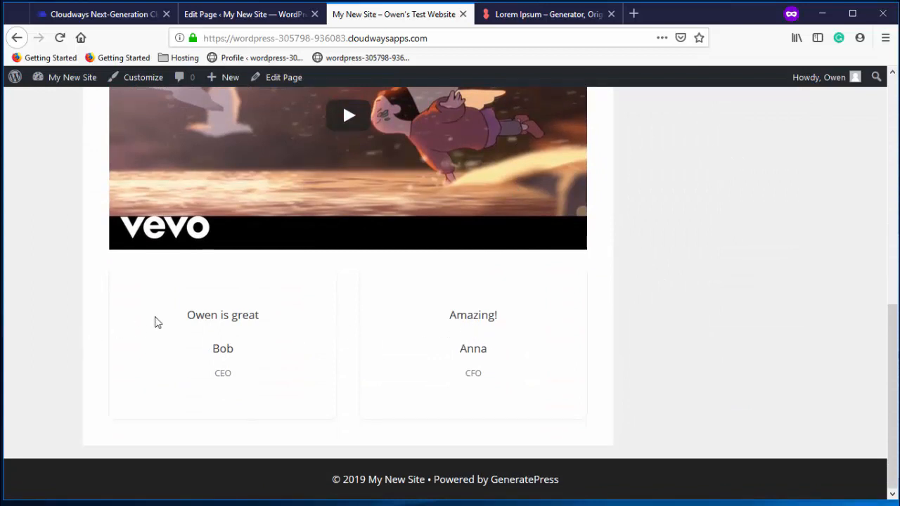
scroll(539, 280, "up", 8)
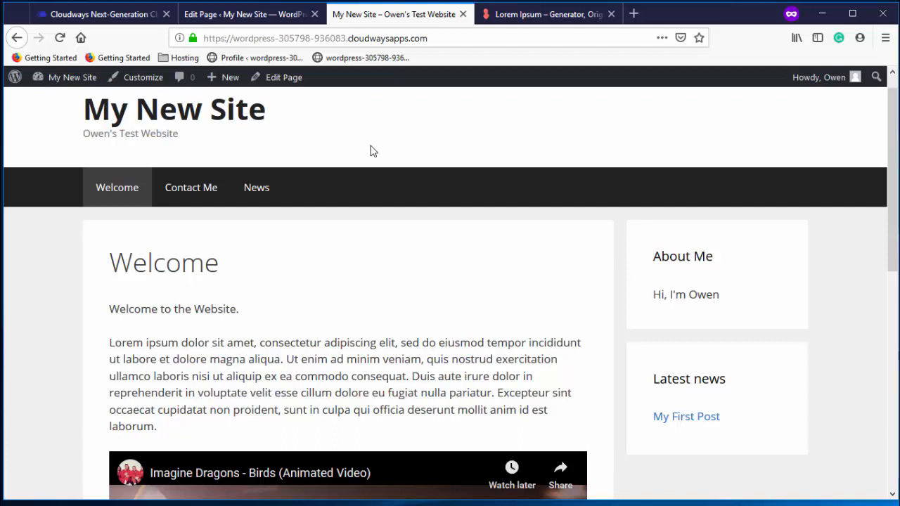
scroll(115, 90, "down", 1)
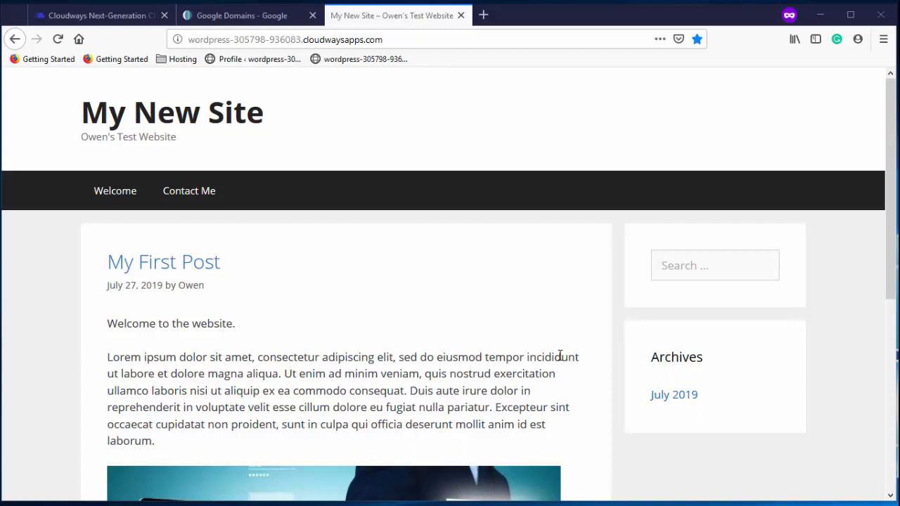
Search Google Domains for mytestwebsite.com and add the mytestwebsite.info suggestion to the cart
left_click(253, 17)
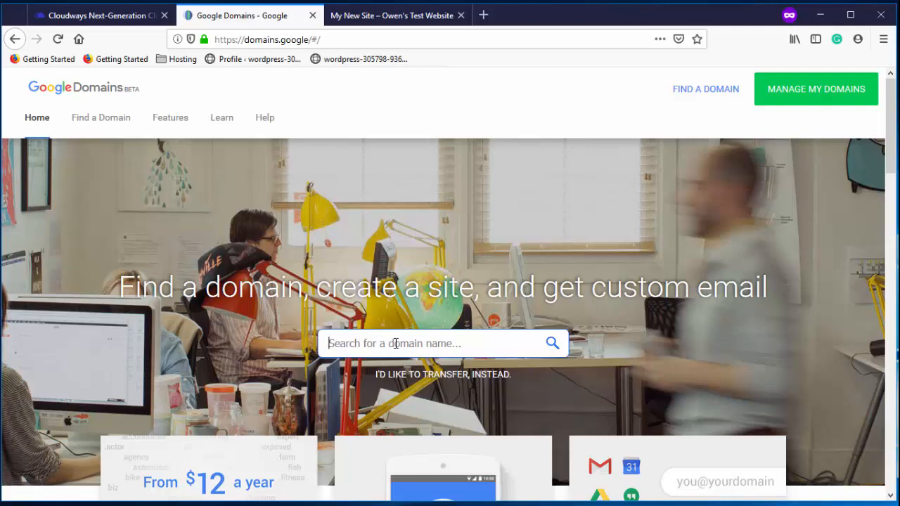
type("mytestwe")
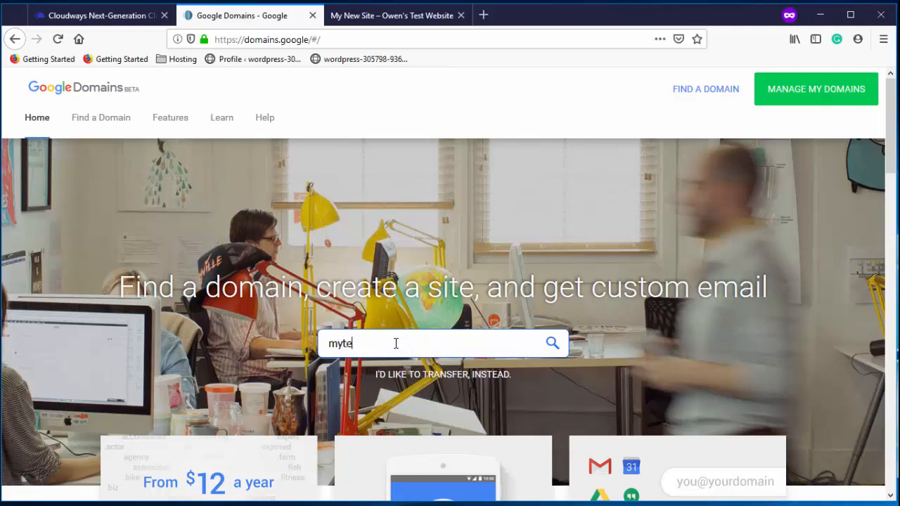
type("bsite.com")
left_click(552, 345)
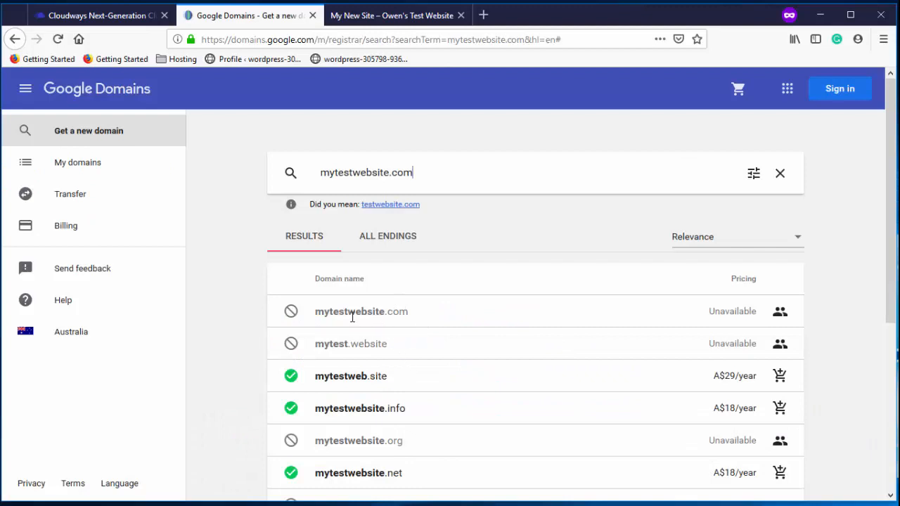
scroll(609, 337, "down", 1)
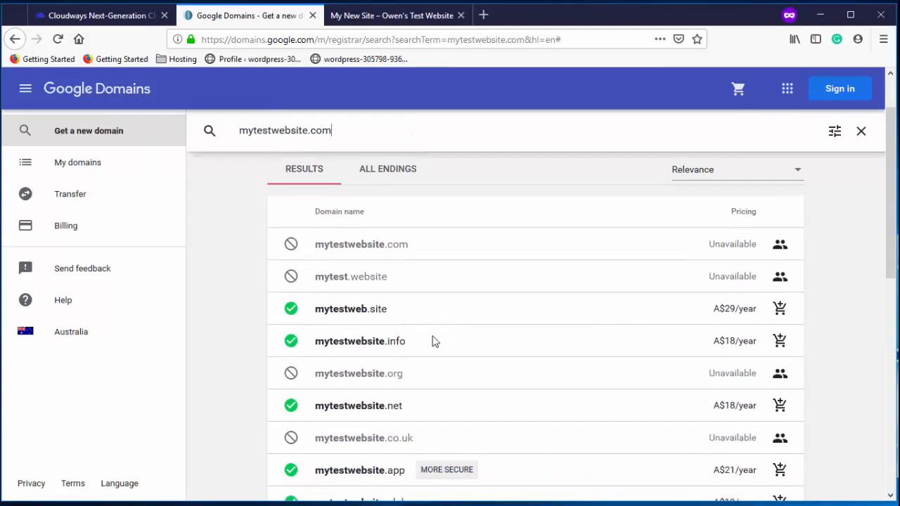
scroll(403, 346, "up", 1)
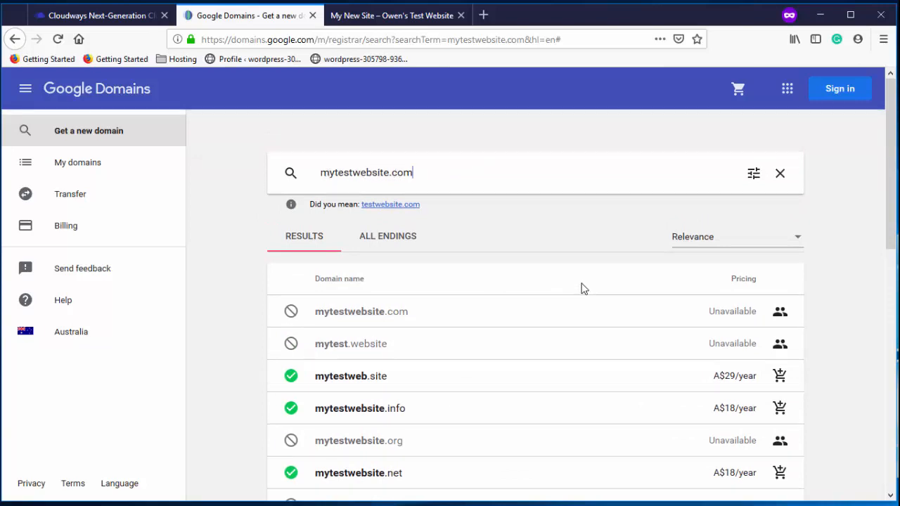
scroll(582, 286, "down", 2)
scroll(583, 287, "up", 2)
scroll(582, 288, "down", 2)
scroll(581, 288, "up", 2)
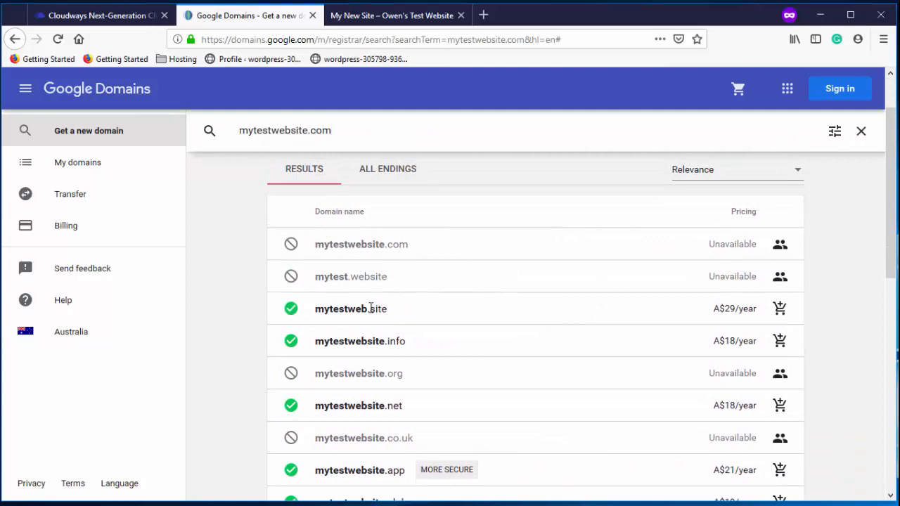
scroll(466, 307, "down", 5)
scroll(436, 239, "up", 7)
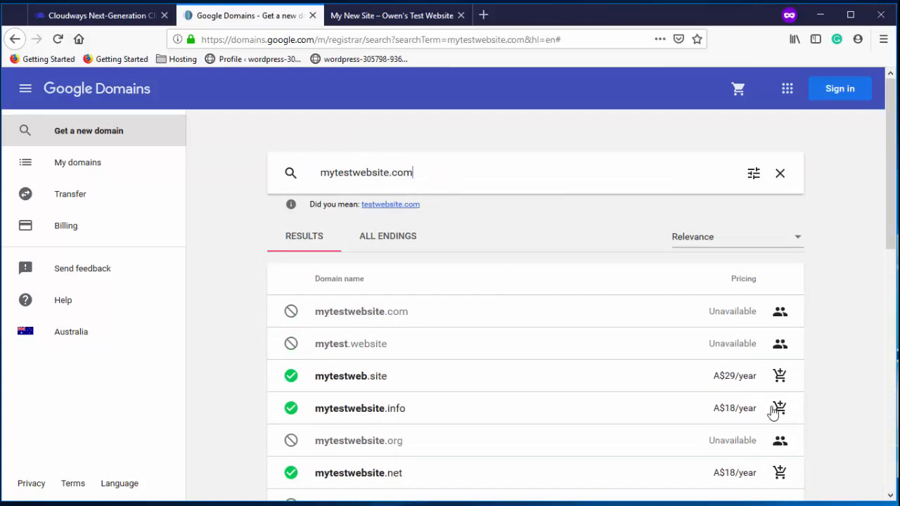
left_click(779, 409)
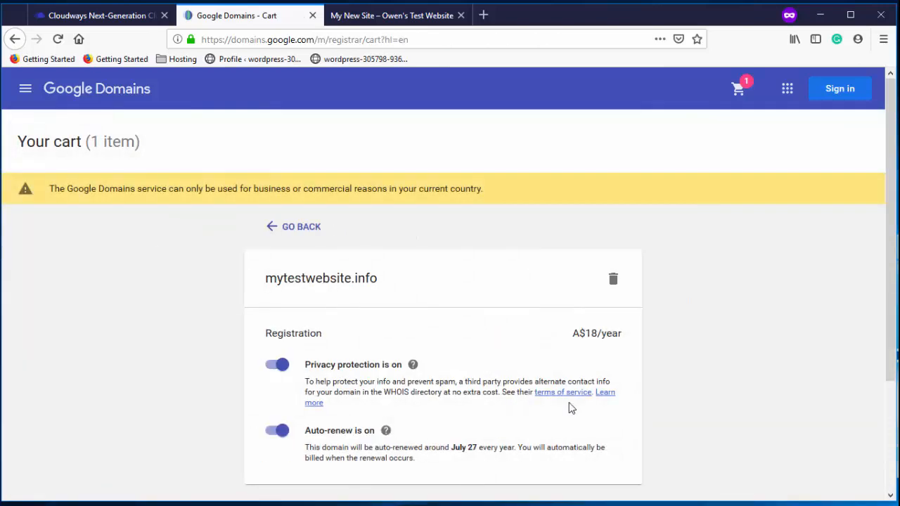
Review the cart, then go to the My domains list
scroll(593, 316, "down", 2)
scroll(593, 316, "down", 1)
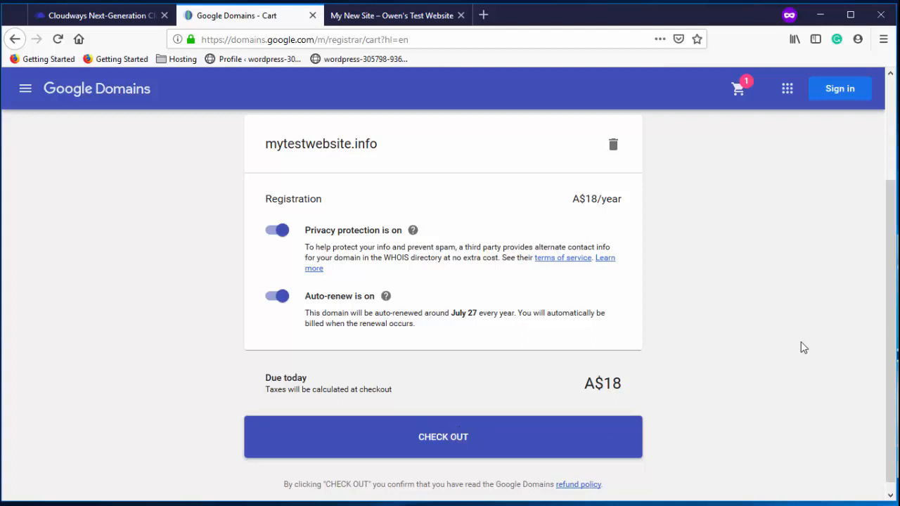
scroll(802, 331, "up", 4)
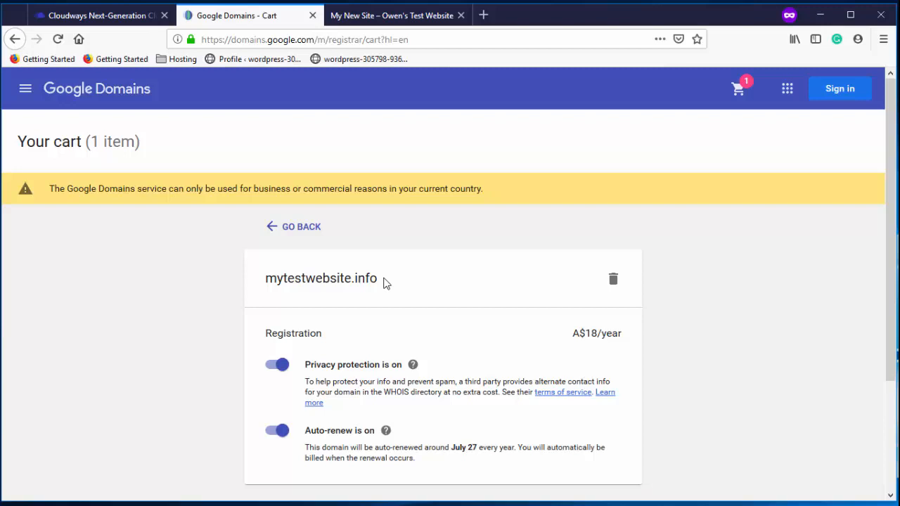
left_click(309, 225)
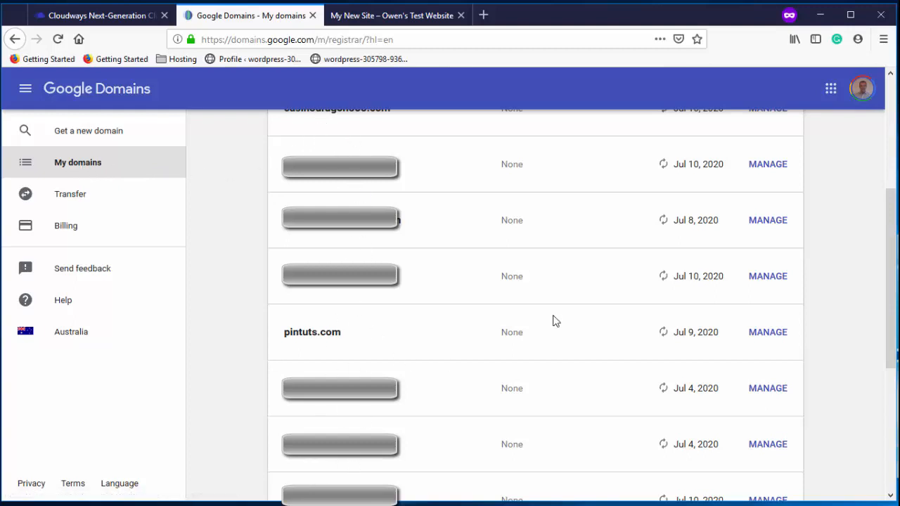
Manage pintuts.com and go to its DNS section
left_click(771, 336)
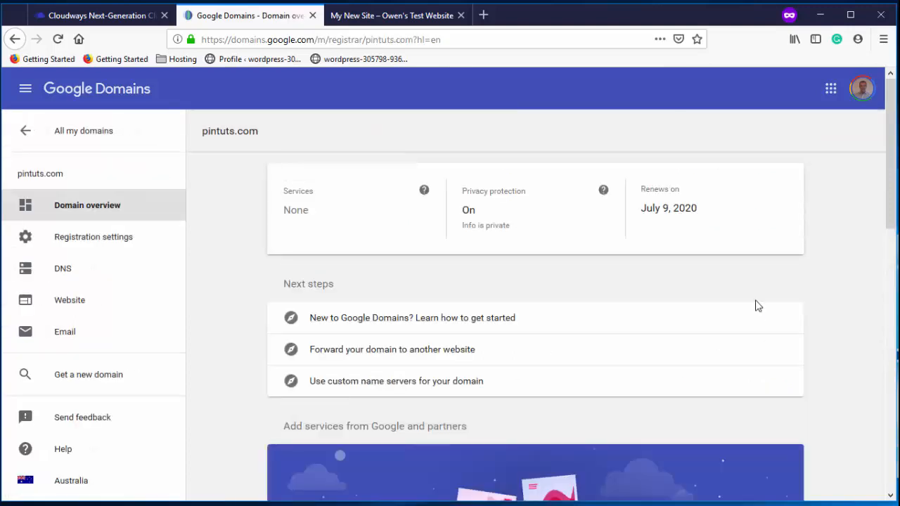
scroll(757, 305, "down", 2)
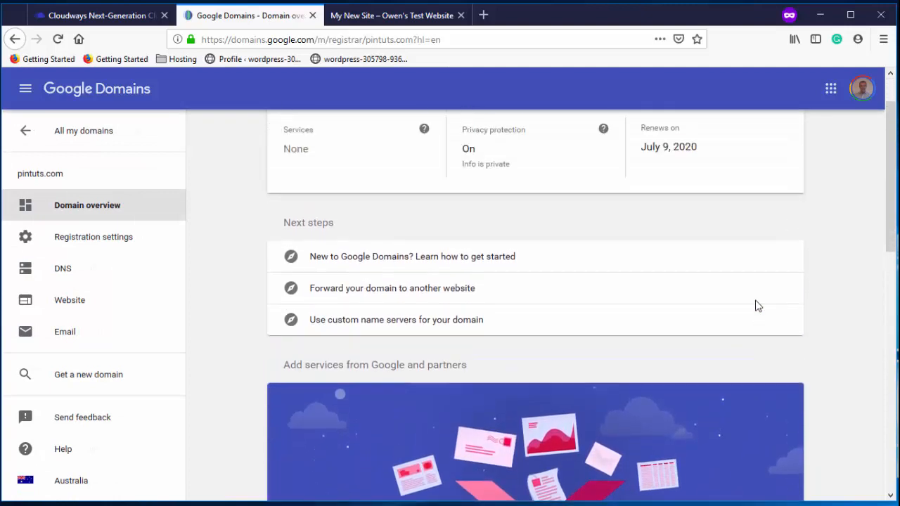
left_click(62, 273)
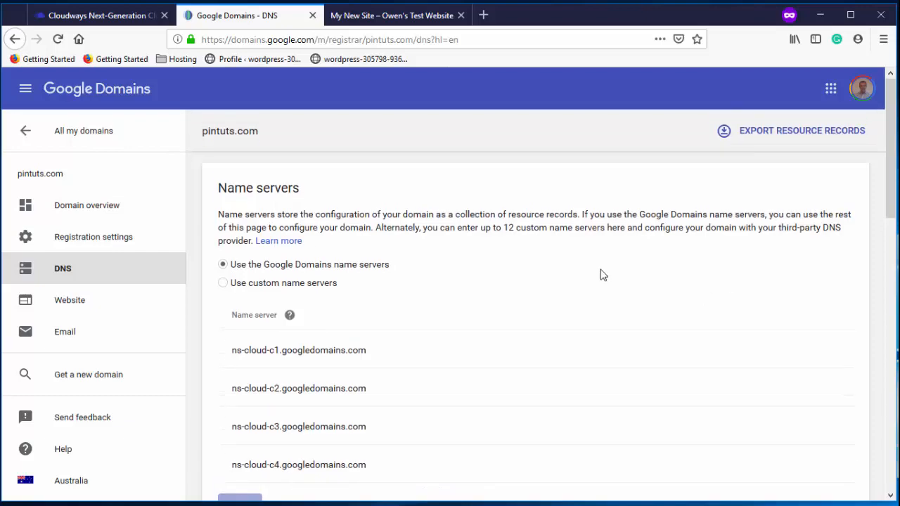
Copy the Cloudways public IP and add an @ A record pointing to 167.71.129.220
scroll(602, 275, "down", 10)
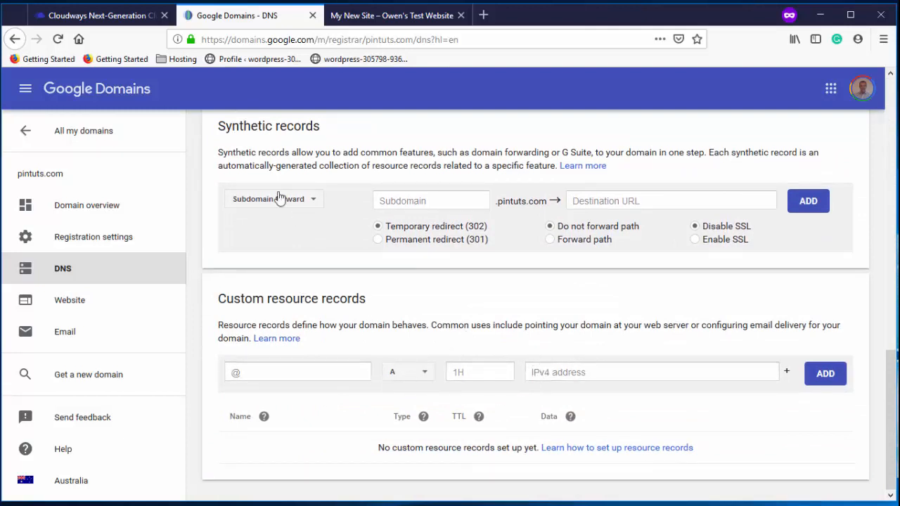
left_click(125, 19)
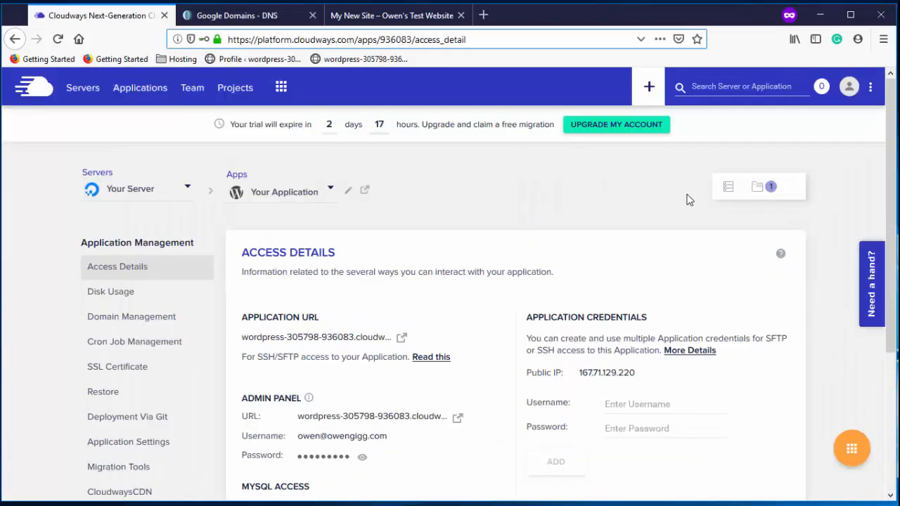
scroll(723, 215, "down", 2)
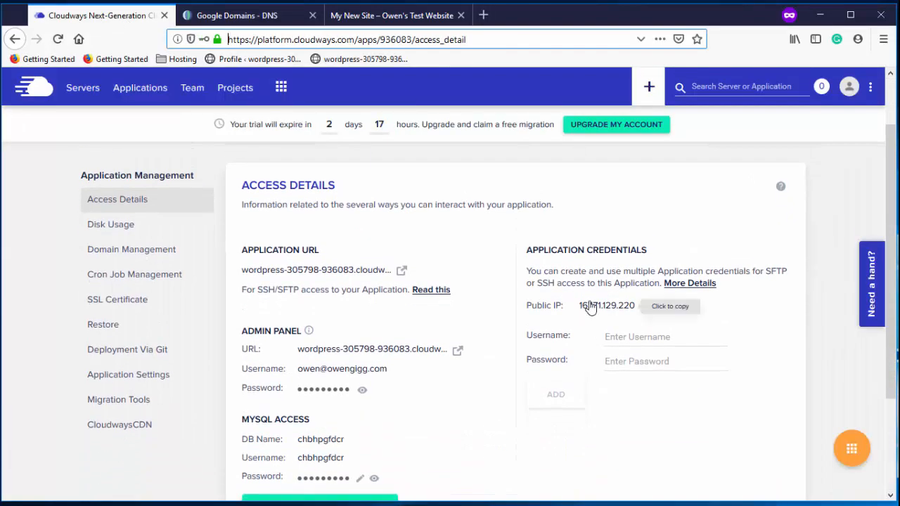
left_click(608, 307)
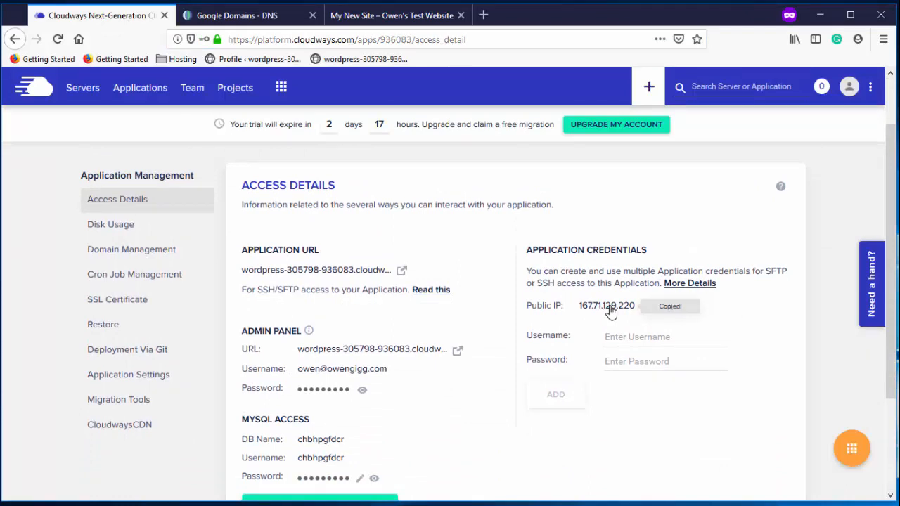
left_click(279, 15)
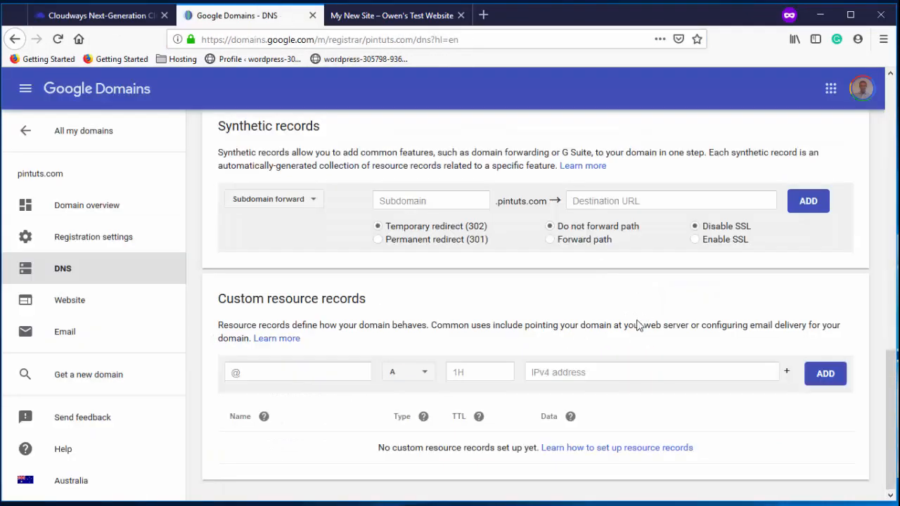
left_click(594, 372)
right_click(595, 372)
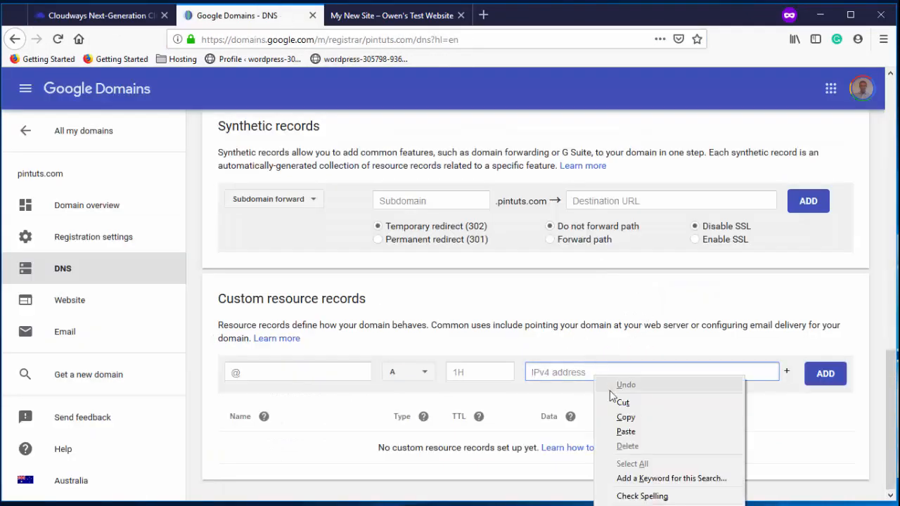
left_click(626, 431)
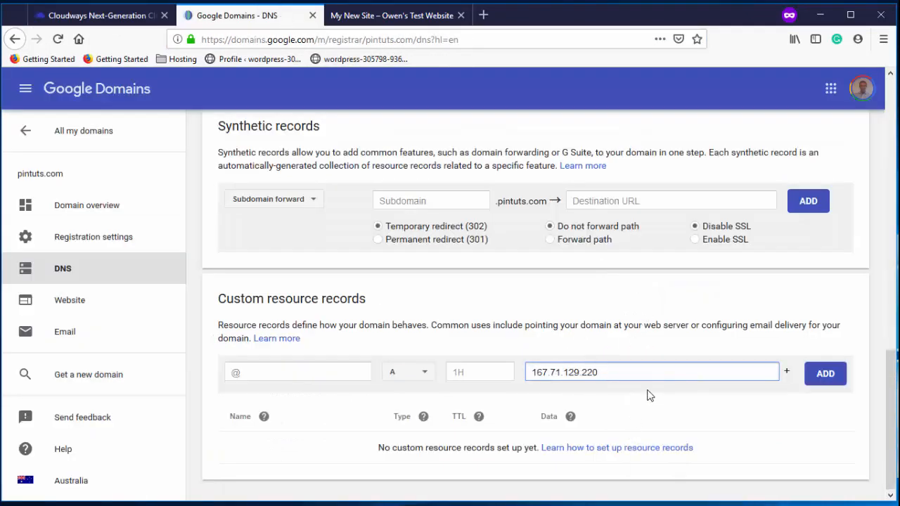
left_click(825, 376)
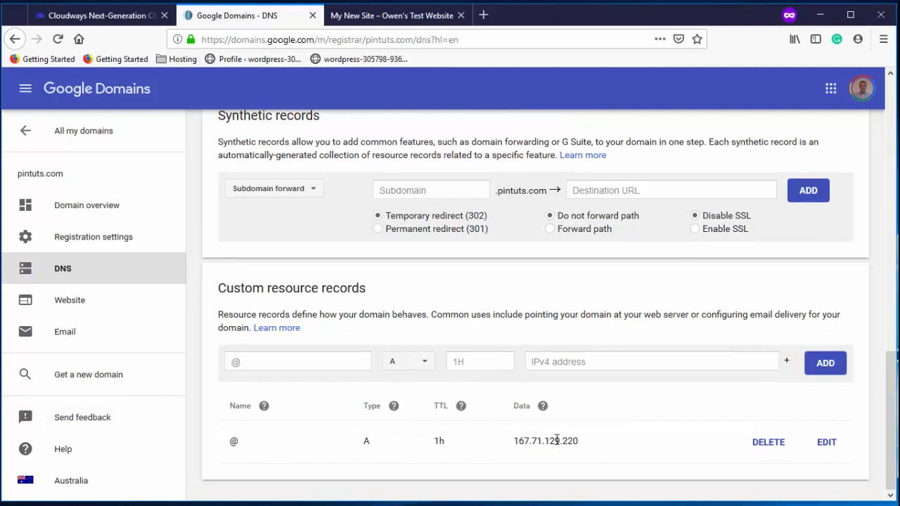
Add a www A record with the same 167.71.129.220 address
left_click(328, 359)
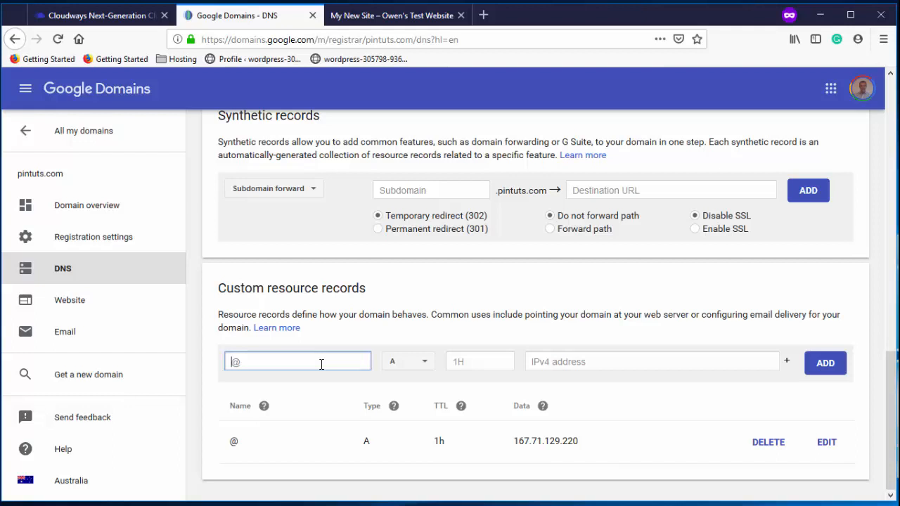
type("www")
left_click(589, 363)
right_click(588, 364)
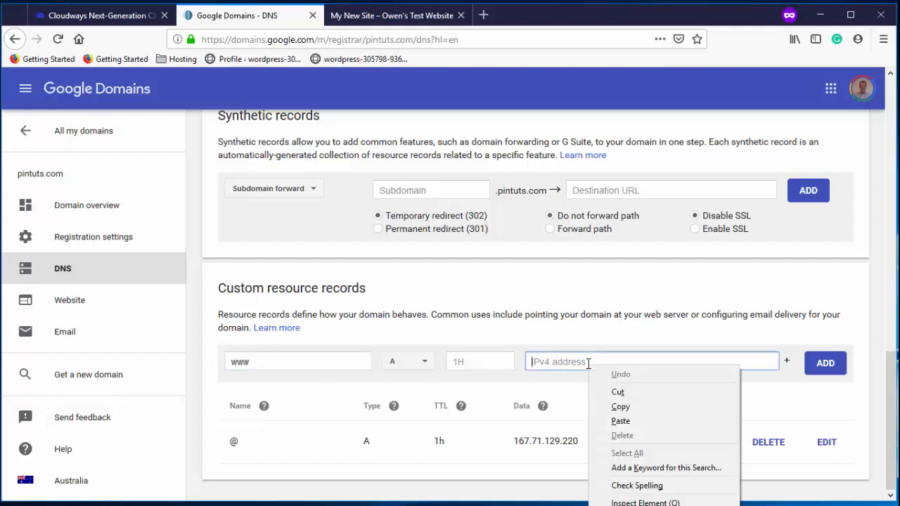
left_click(622, 420)
left_click(815, 373)
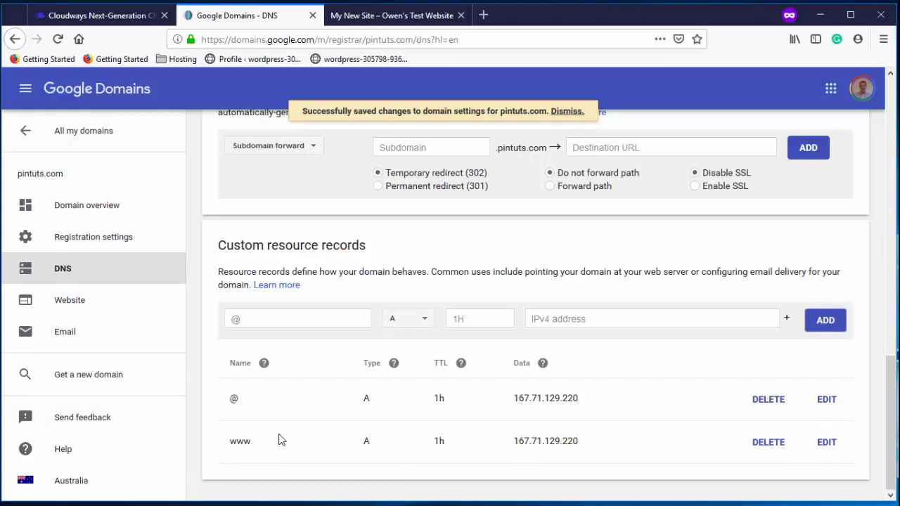
scroll(452, 348, "up", 10)
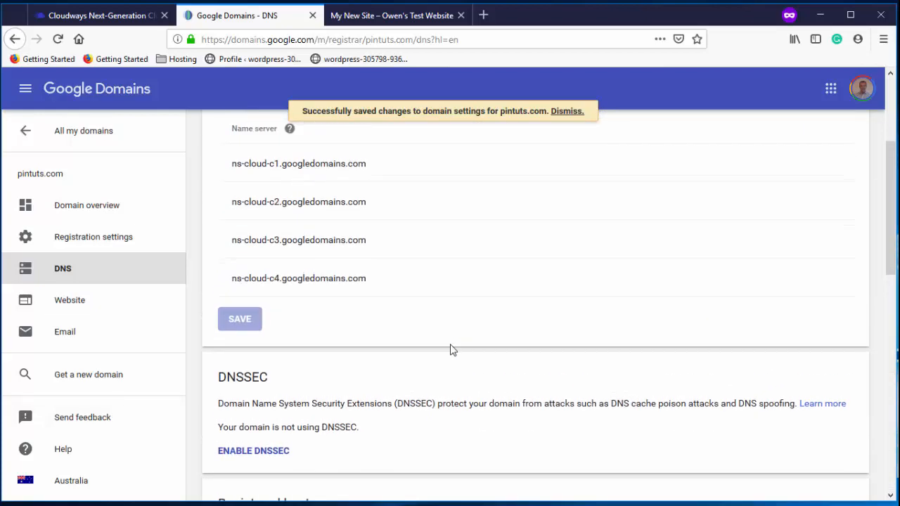
scroll(451, 349, "up", 3)
scroll(334, 240, "down", 3)
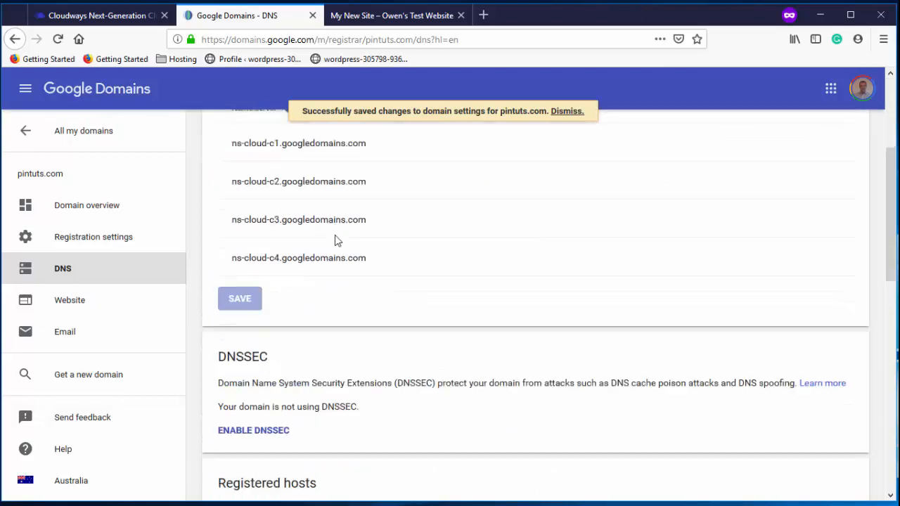
scroll(335, 241, "down", 10)
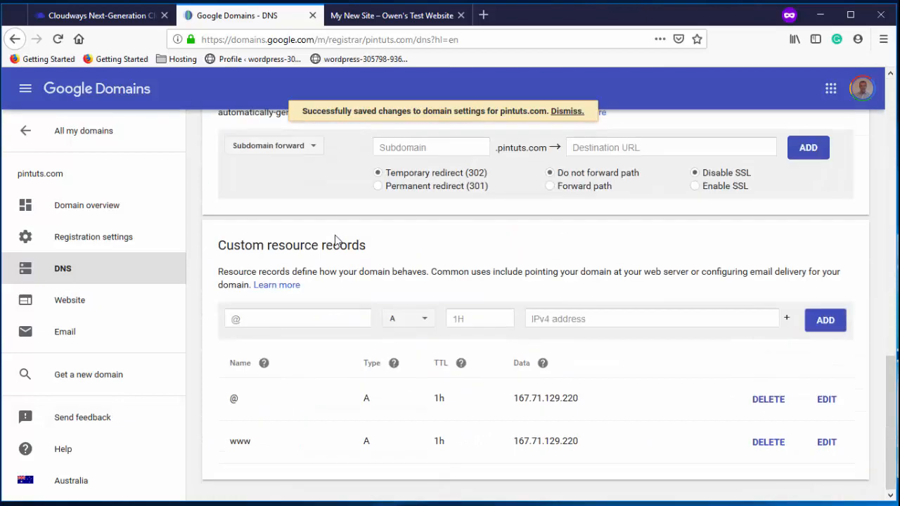
left_click(138, 17)
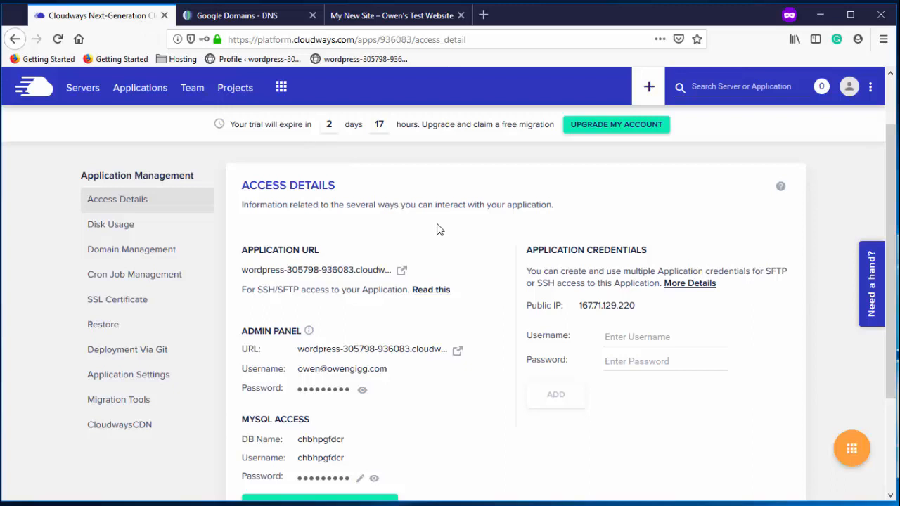
Enter pintuts.com as the Primary Domain under Domain Management and save changes
scroll(436, 229, "down", 2)
scroll(437, 229, "up", 2)
left_click(145, 258)
left_click(396, 344)
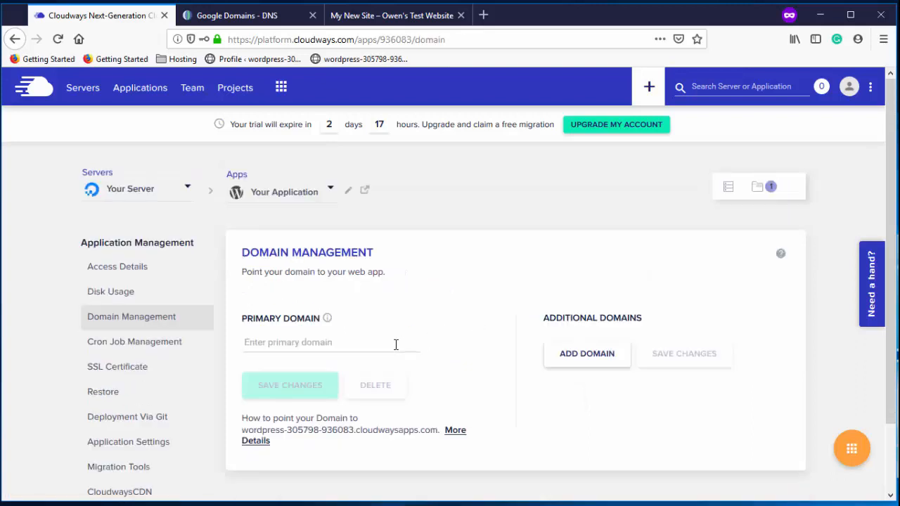
type("pintuts")
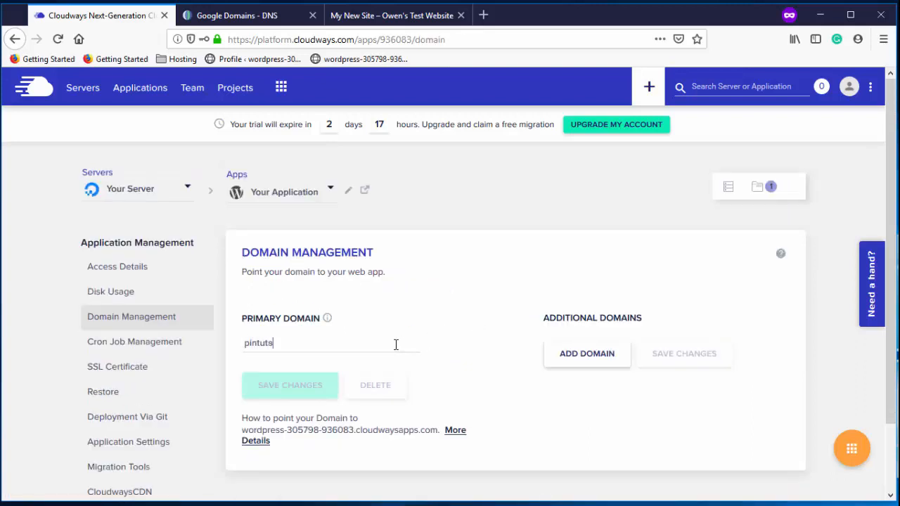
type(".com")
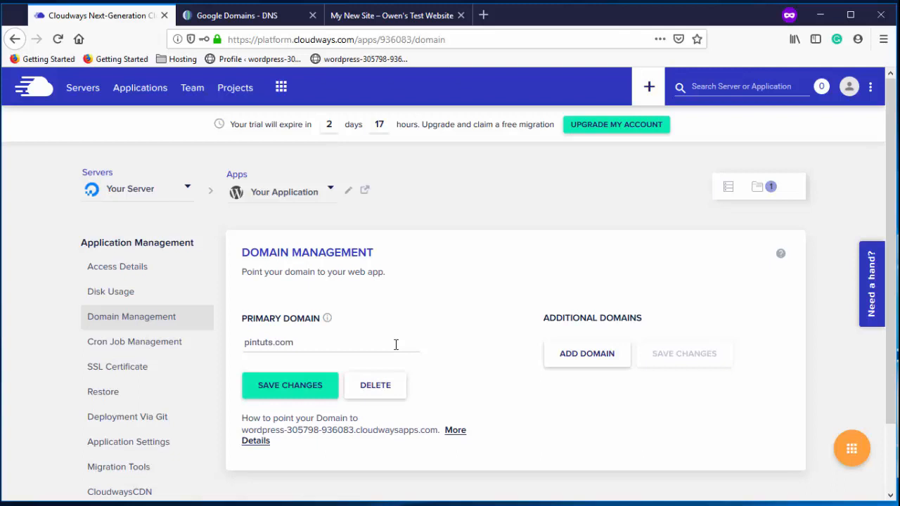
left_click(303, 387)
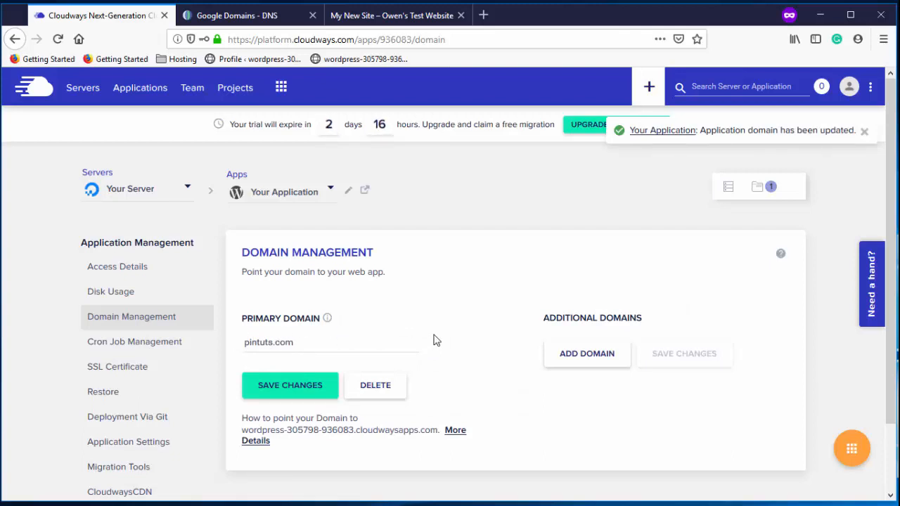
Fill the SSL form with the email address and pintuts.com, apply wildcard, and copy _acme-challenge
left_click(132, 369)
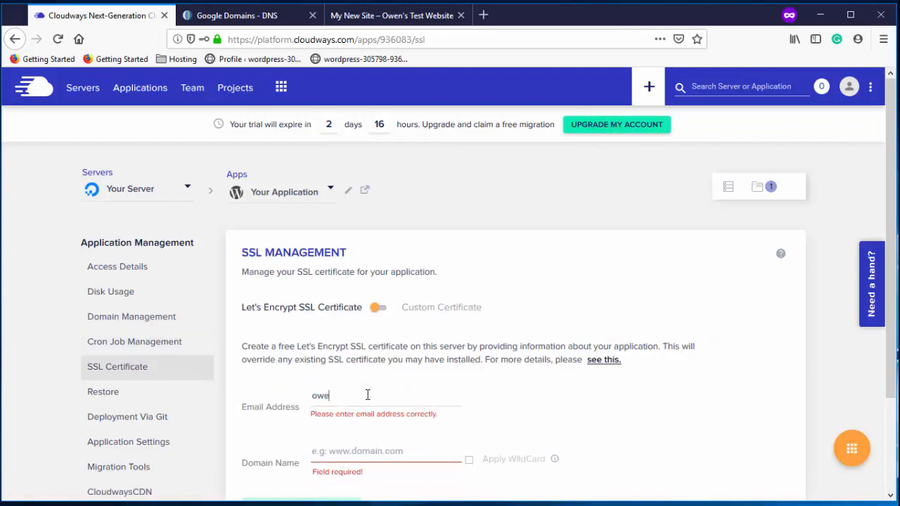
left_click(371, 438)
type("pintuts.")
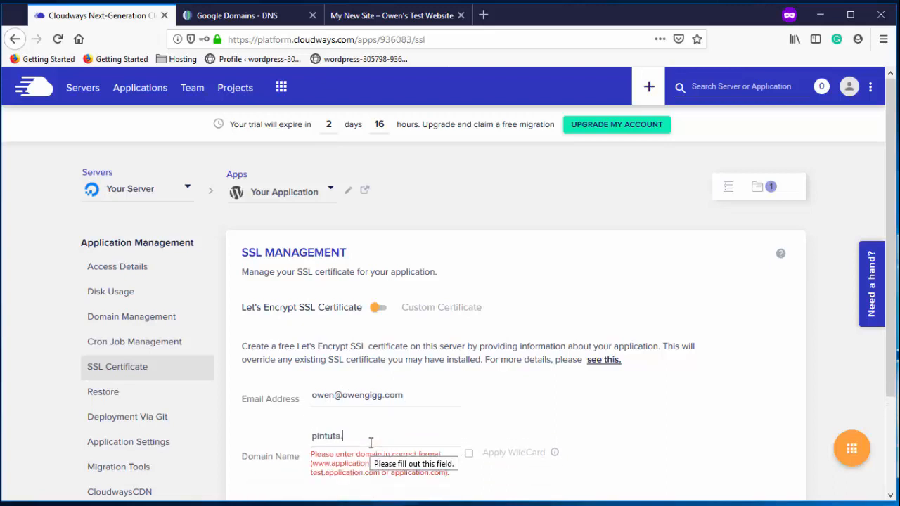
type("com")
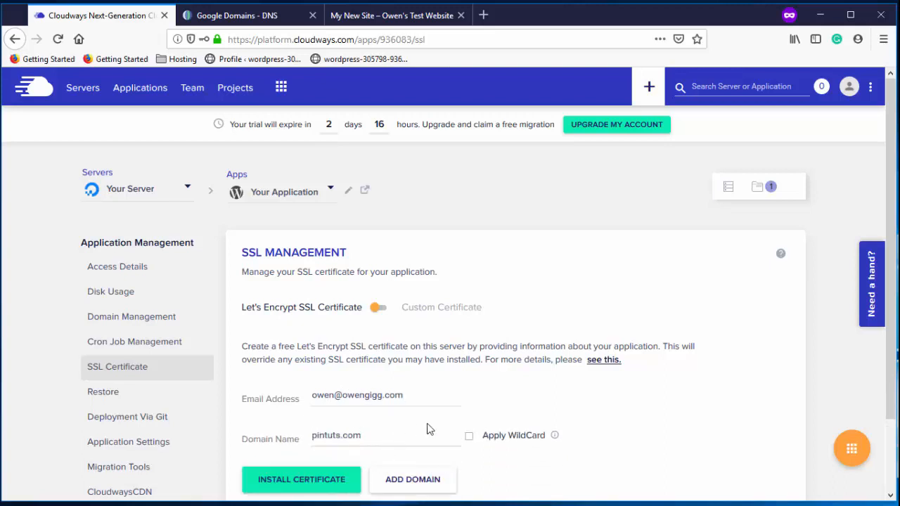
left_click(469, 438)
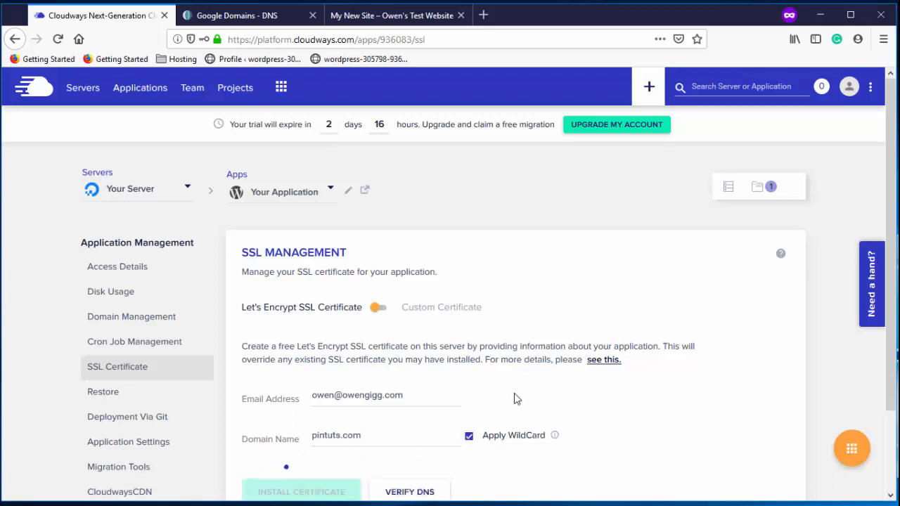
scroll(542, 368, "down", 2)
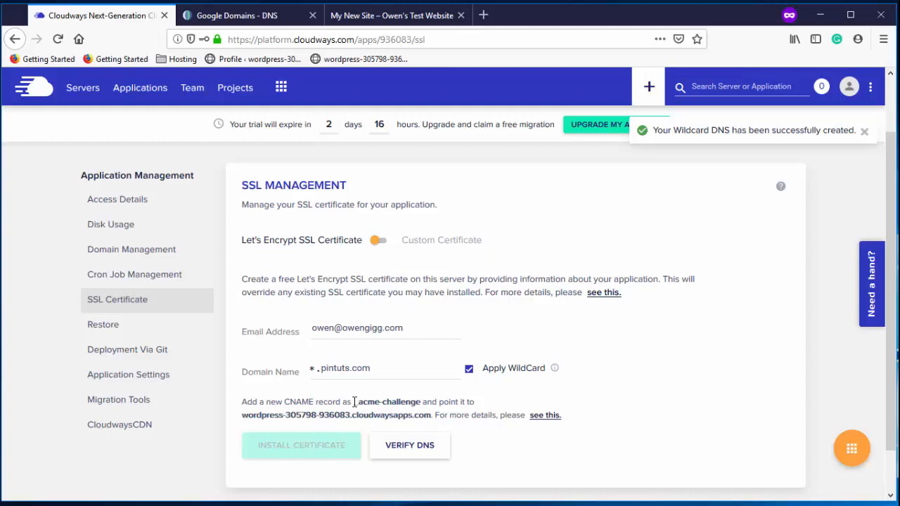
left_click_drag(354, 402, 422, 402)
key("ctrl+c")
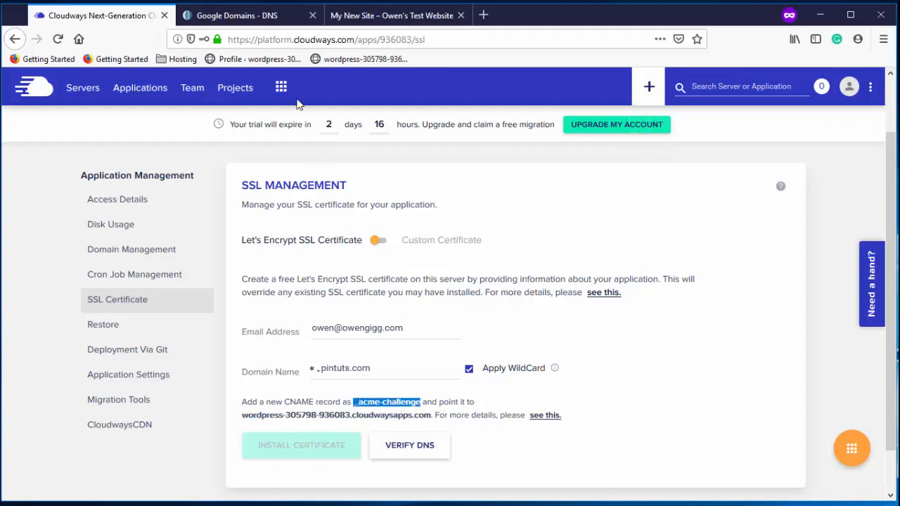
left_click(236, 15)
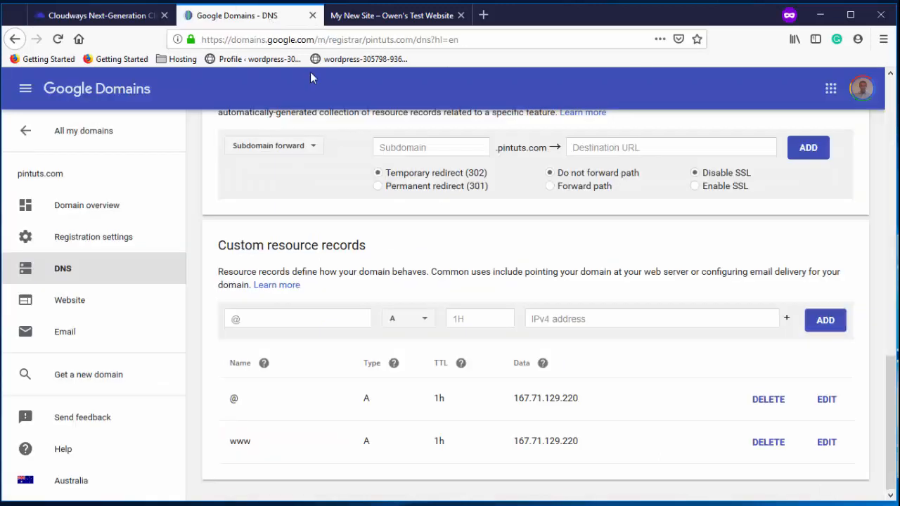
Start a new Google Domains DNS record named _acme-challenge with type CNAME
left_click(336, 318)
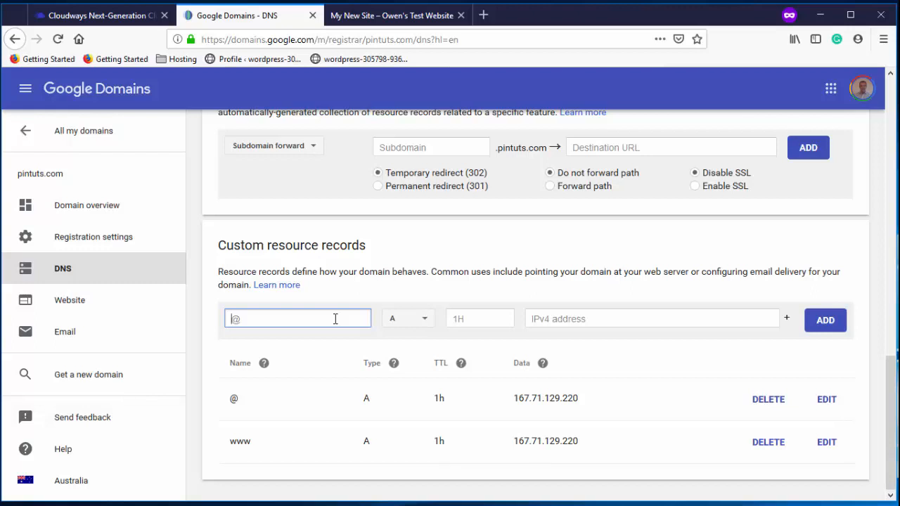
key("ctrl+v")
left_click(422, 319)
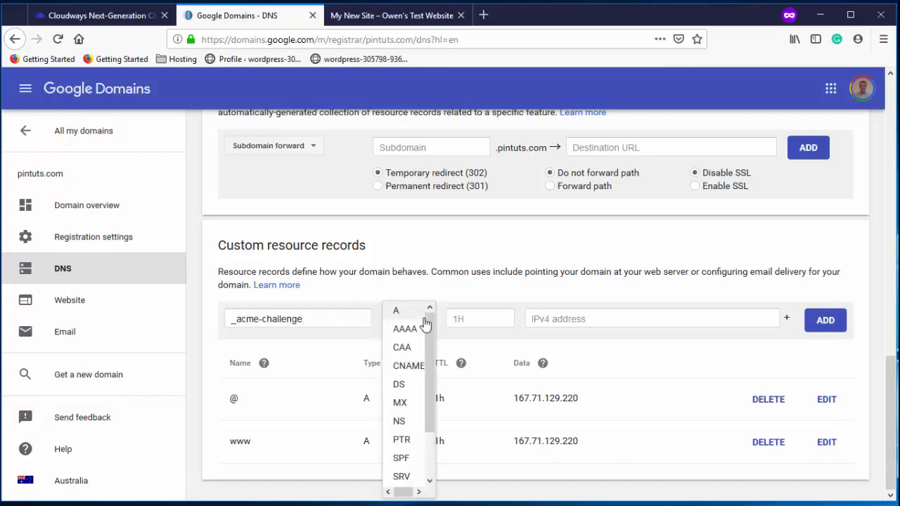
left_click(413, 367)
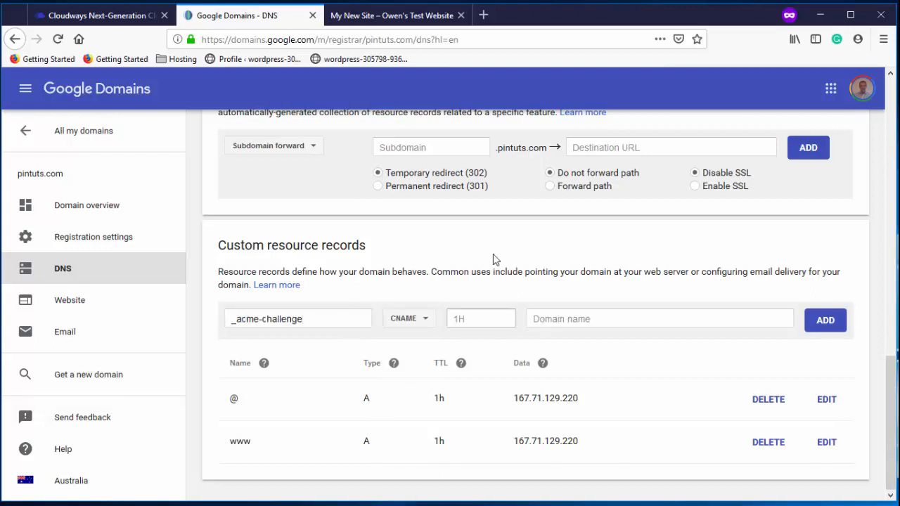
Point the CNAME at wordpress-305798-936083.cloudwaysapps.com, copied from Cloudways, and add the record
left_click(134, 16)
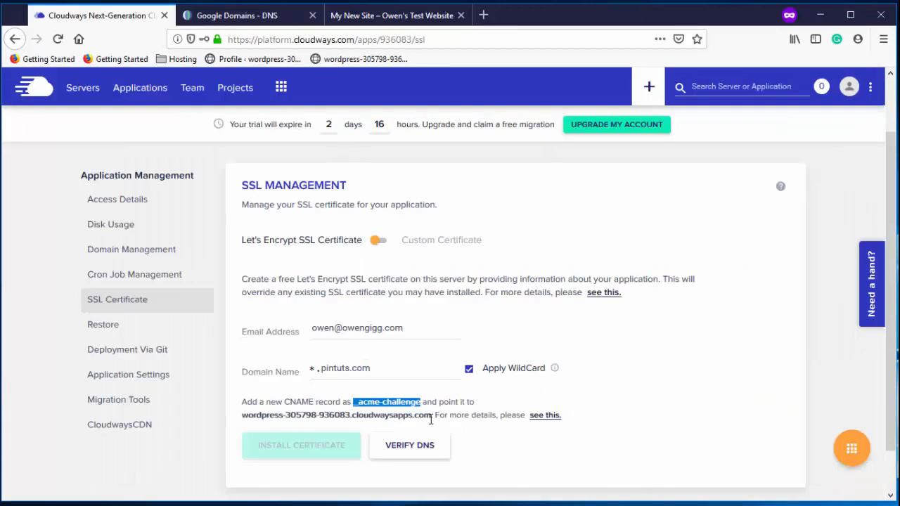
left_click_drag(431, 415, 244, 421)
key("ctrl+c")
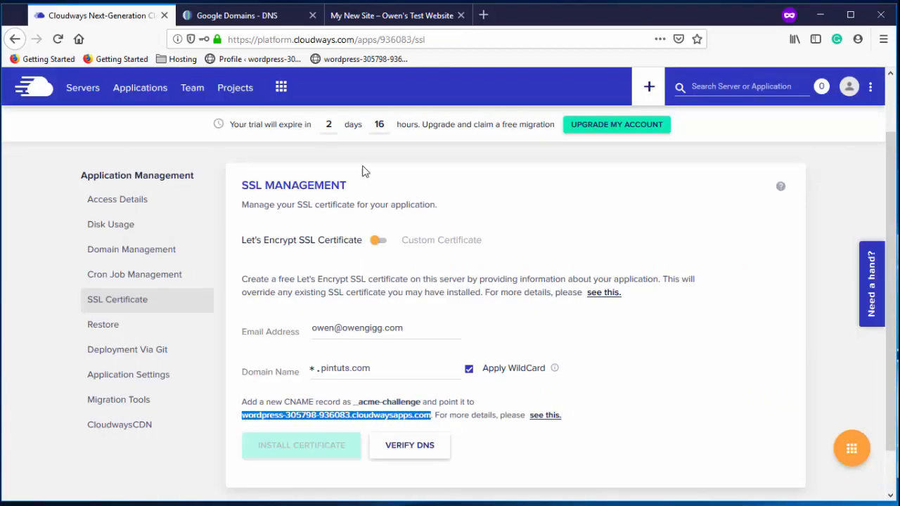
left_click(237, 16)
left_click(563, 319)
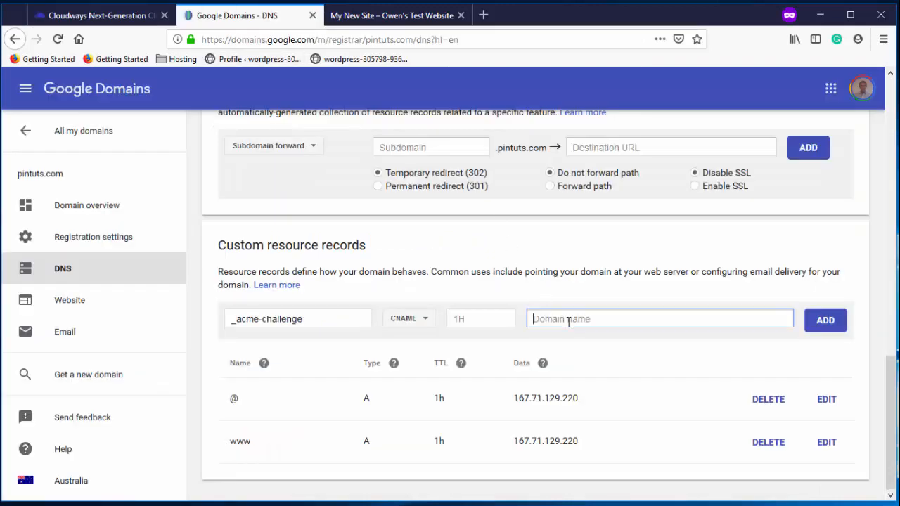
key("ctrl+v")
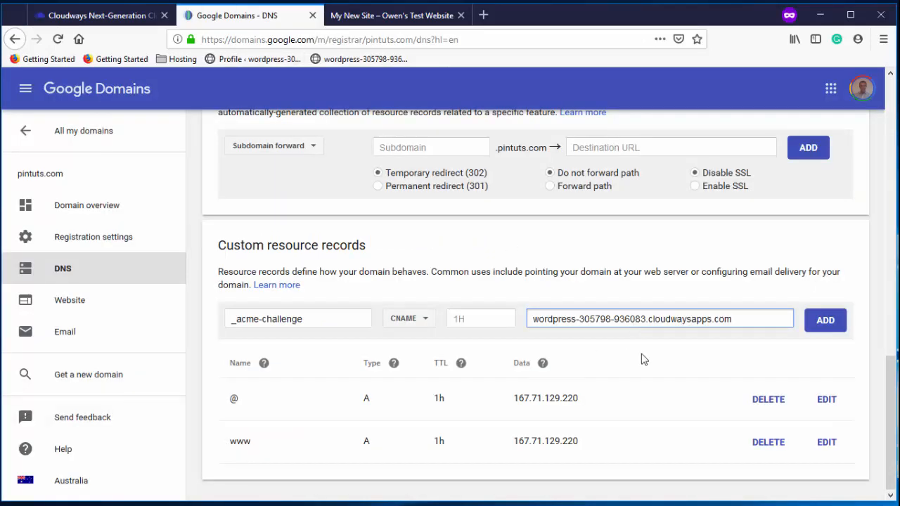
left_click(824, 328)
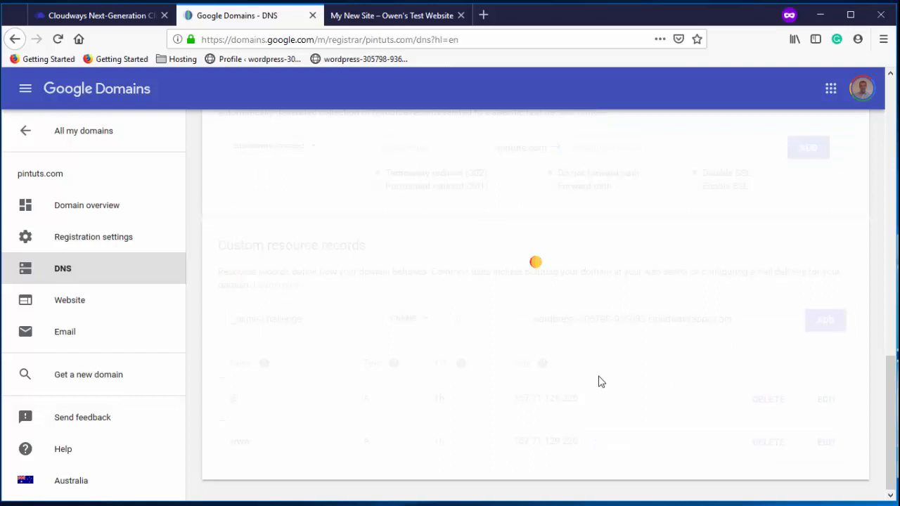
Return to the Cloudways SSL certificate page
scroll(595, 378, "down", 1)
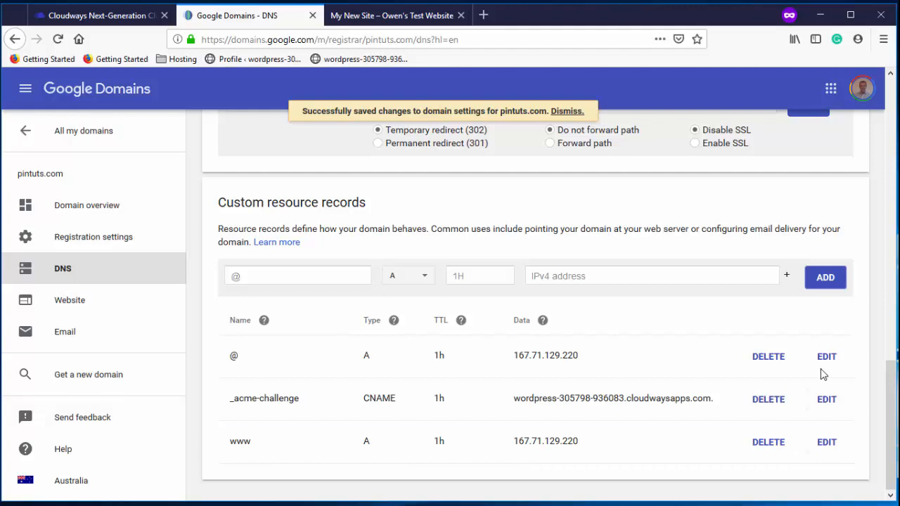
left_click(126, 22)
scroll(487, 166, "down", 2)
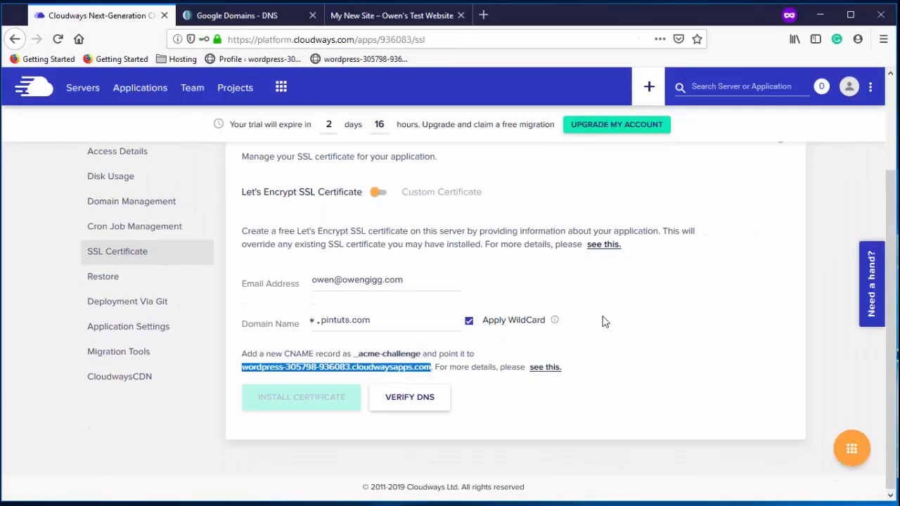
Verify the _acme-challenge CNAME record for pintuts.com in Cloudways
left_click(424, 397)
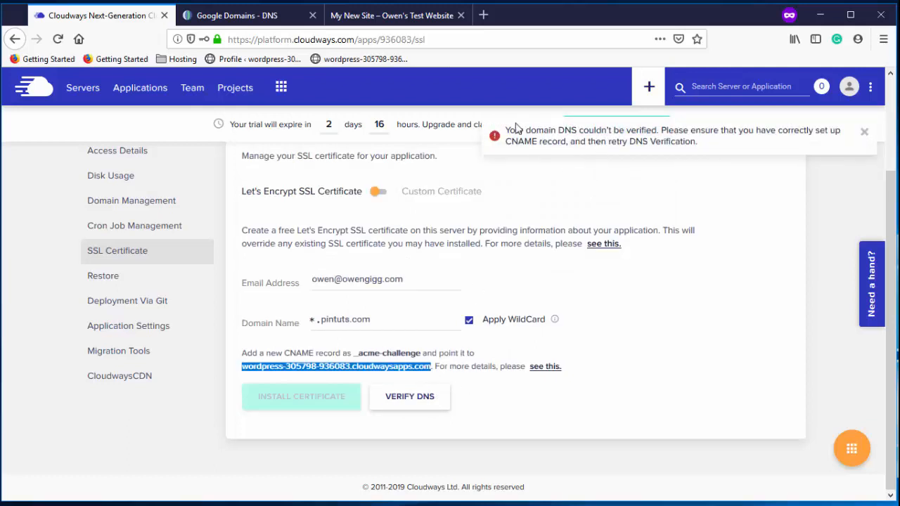
left_click_drag(507, 129, 696, 143)
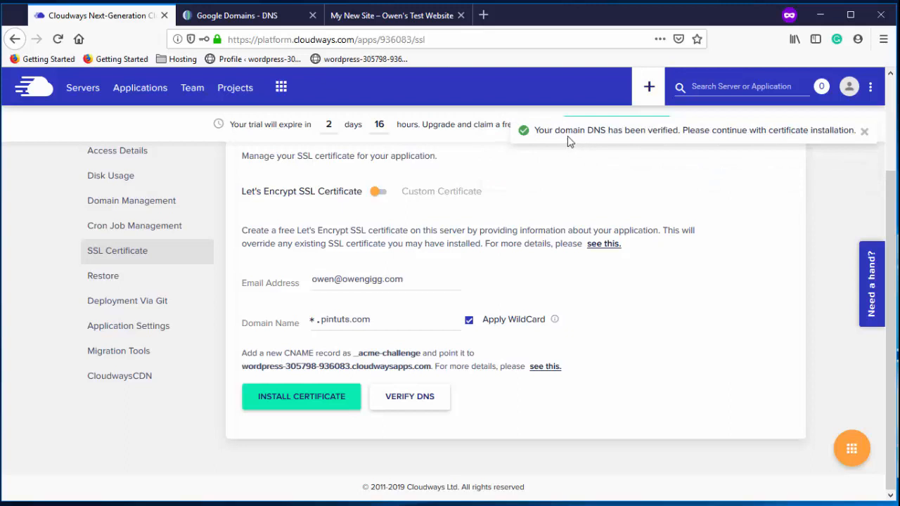
left_click_drag(535, 130, 847, 145)
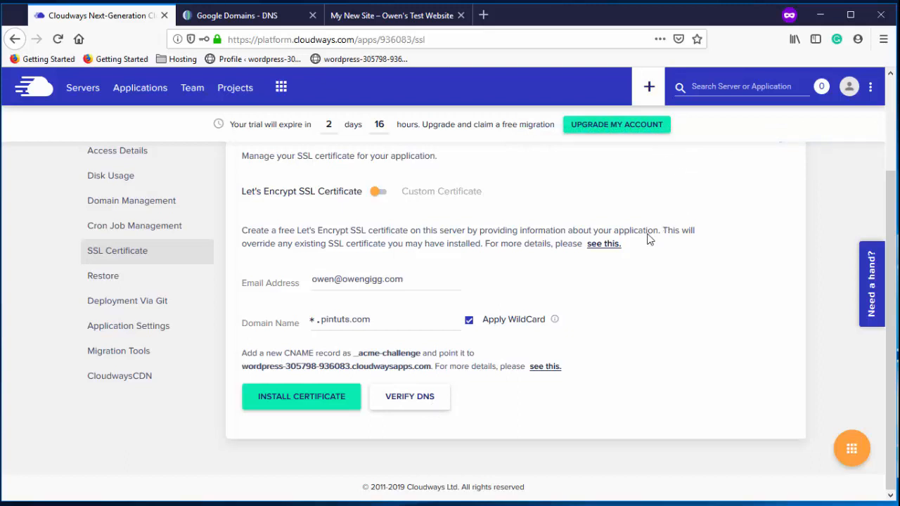
Install the wildcard Let's Encrypt certificate for *.pintuts.com
left_click(335, 400)
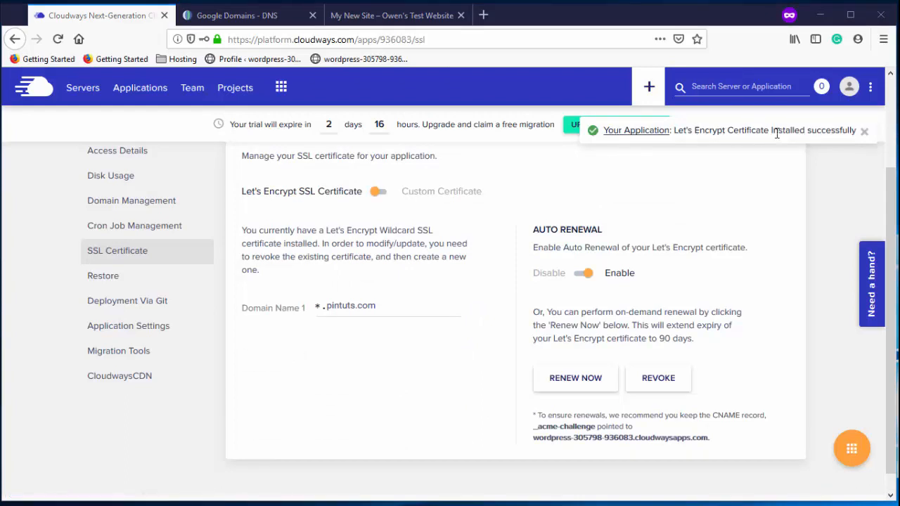
scroll(436, 250, "up", 3)
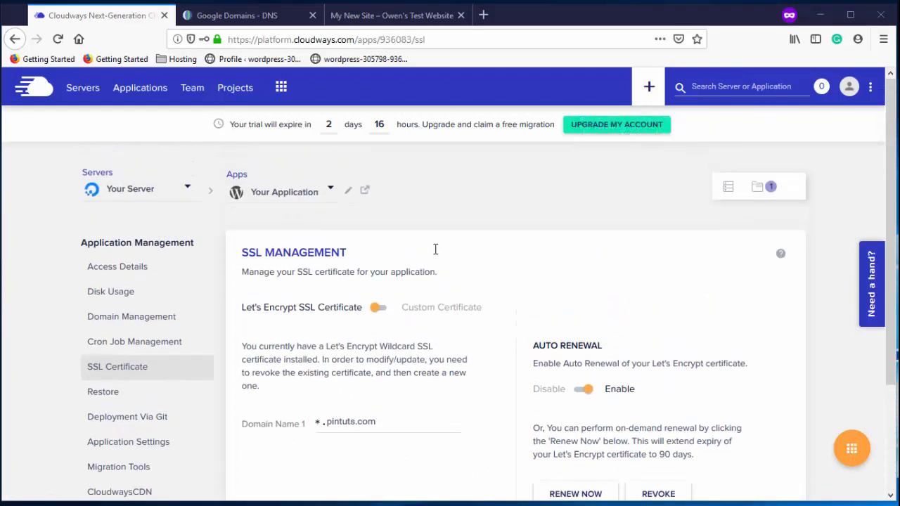
left_click(208, 271)
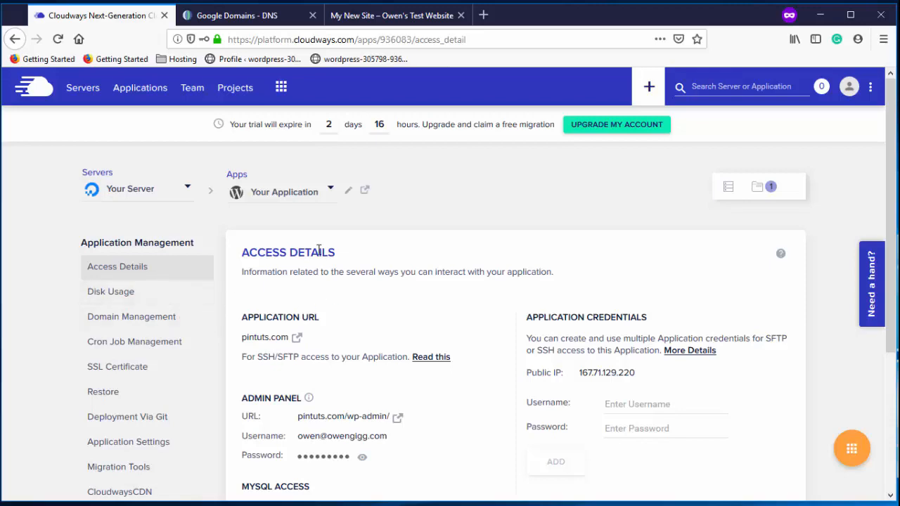
Open the Application URL pintuts.com in a new tab to view the live WordPress site
scroll(492, 397, "down", 2)
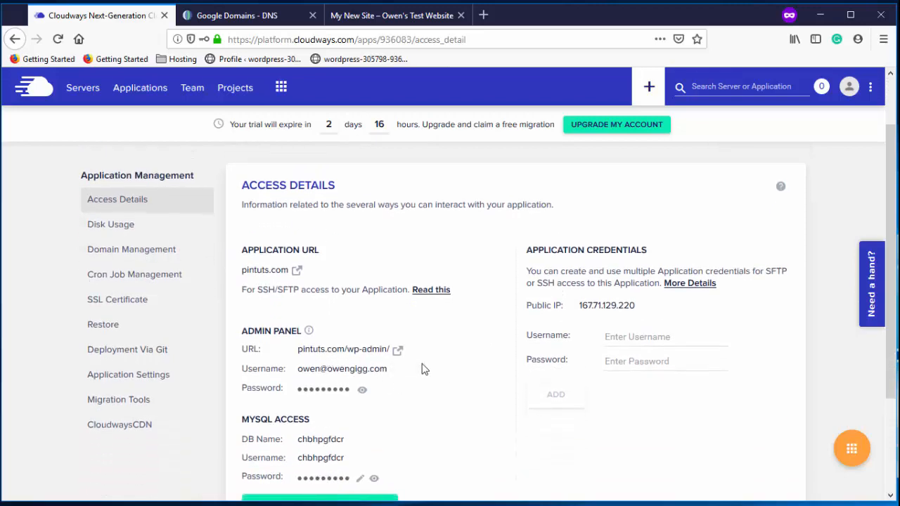
scroll(424, 368, "down", 4)
scroll(392, 348, "up", 5)
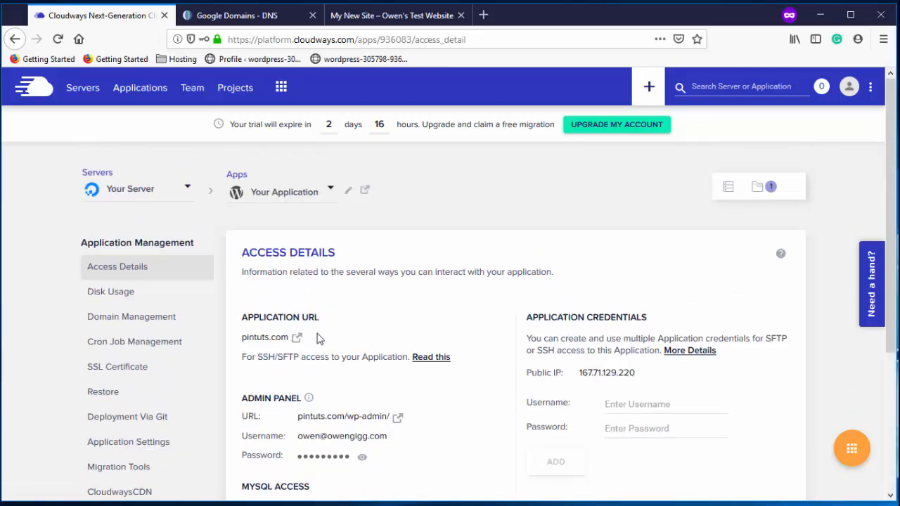
left_click(296, 339)
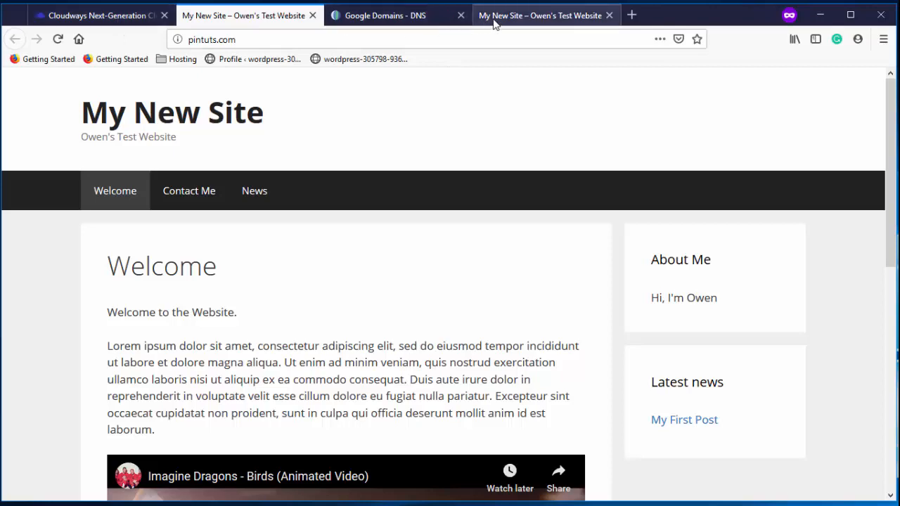
mouse_move(74, 375)
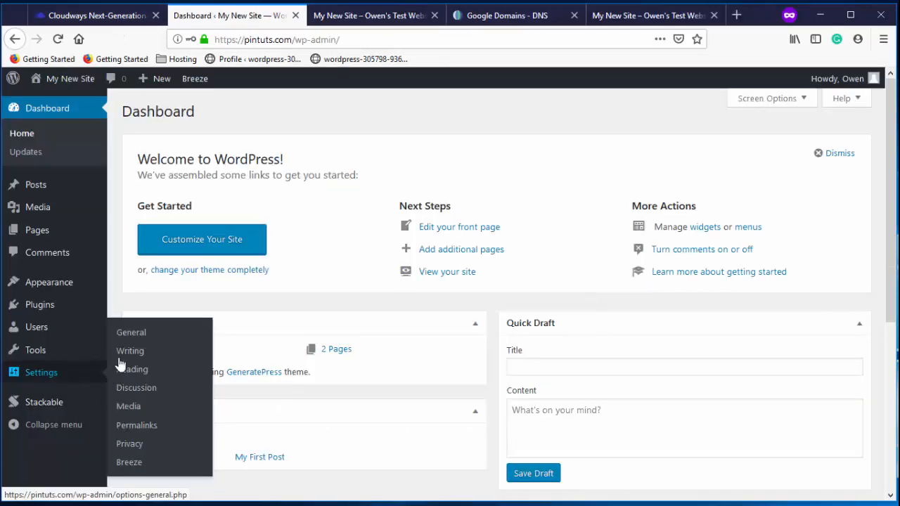
left_click(135, 333)
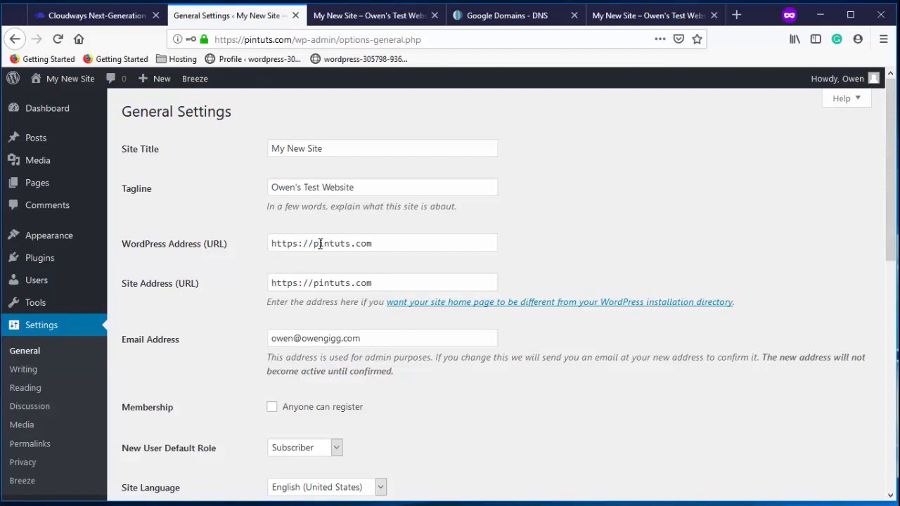
left_click(315, 244)
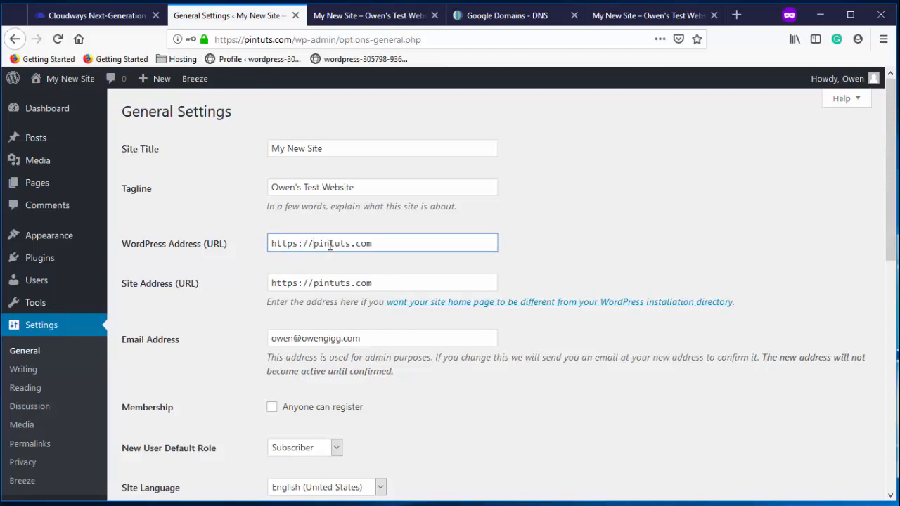
type("www.")
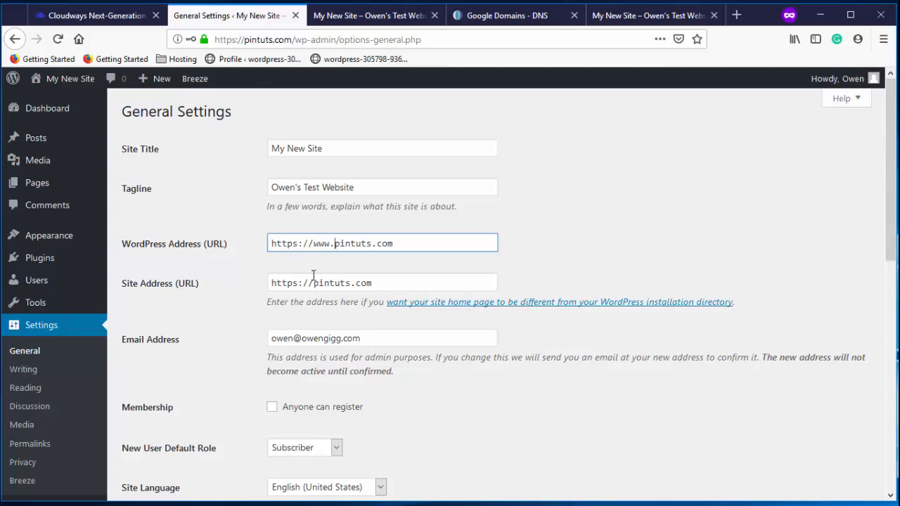
left_click(314, 282)
type("www.")
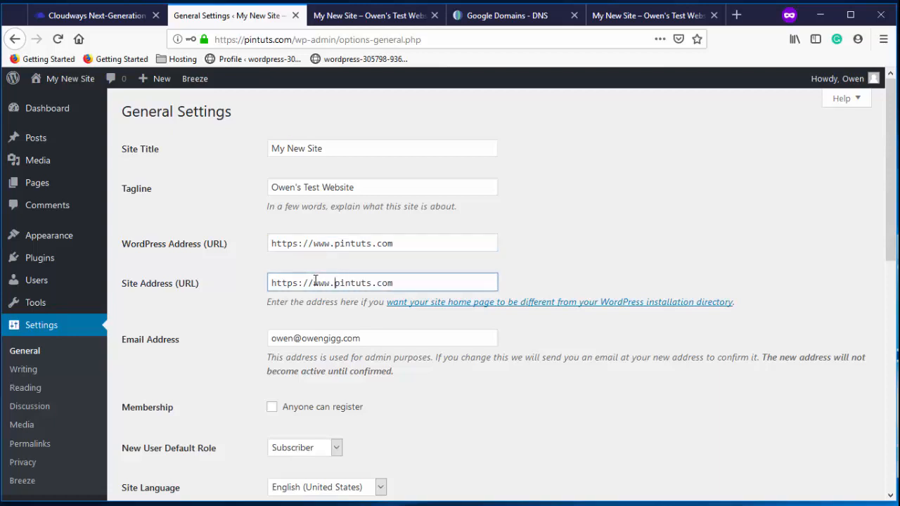
scroll(663, 278, "down", 10)
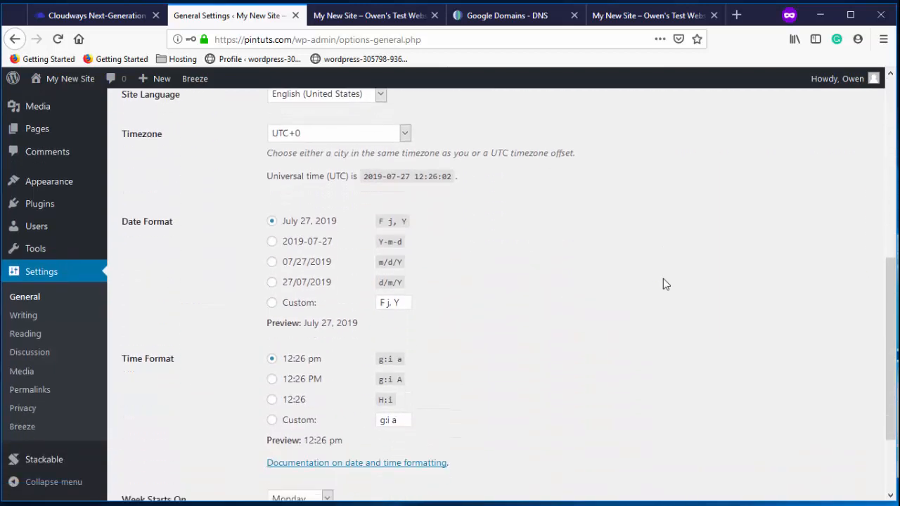
left_click(173, 439)
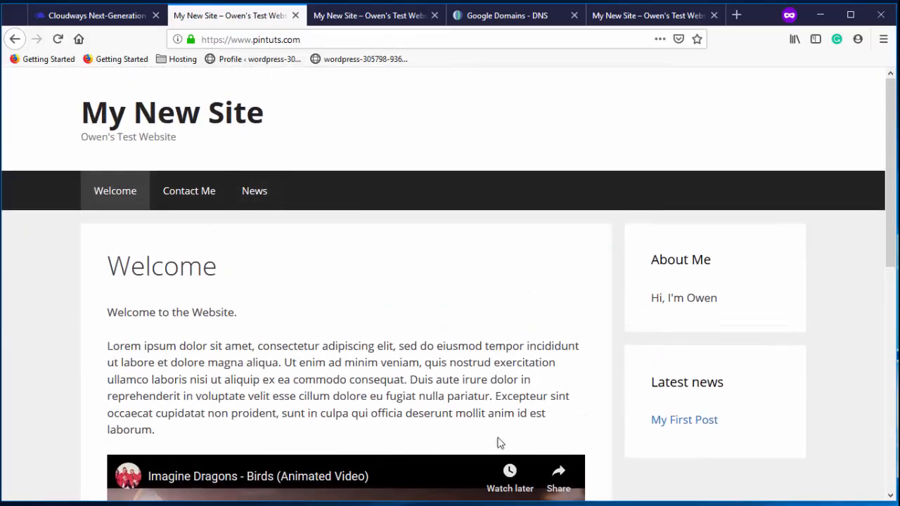
scroll(589, 350, "down", 3)
scroll(589, 350, "down", 3)
scroll(586, 352, "up", 10)
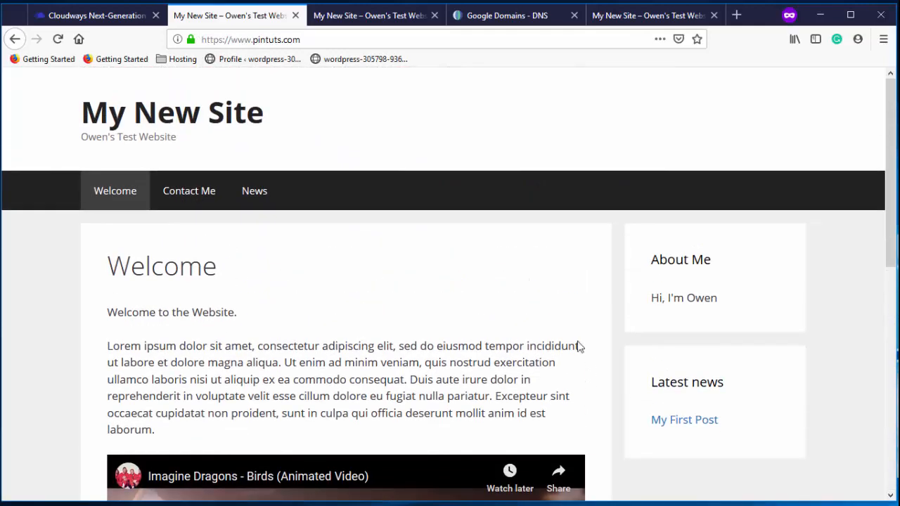